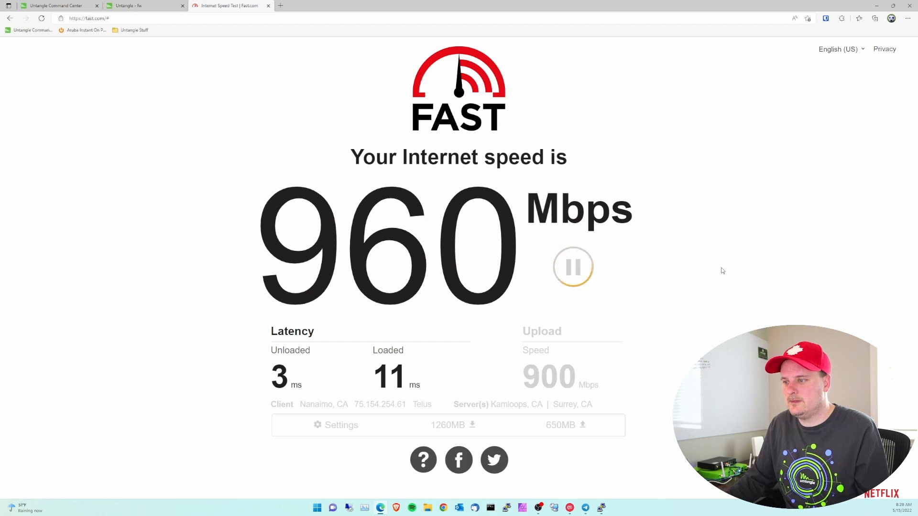
Close the Fast.com speed test and return to the Untangle Apps list.
left_click(268, 6)
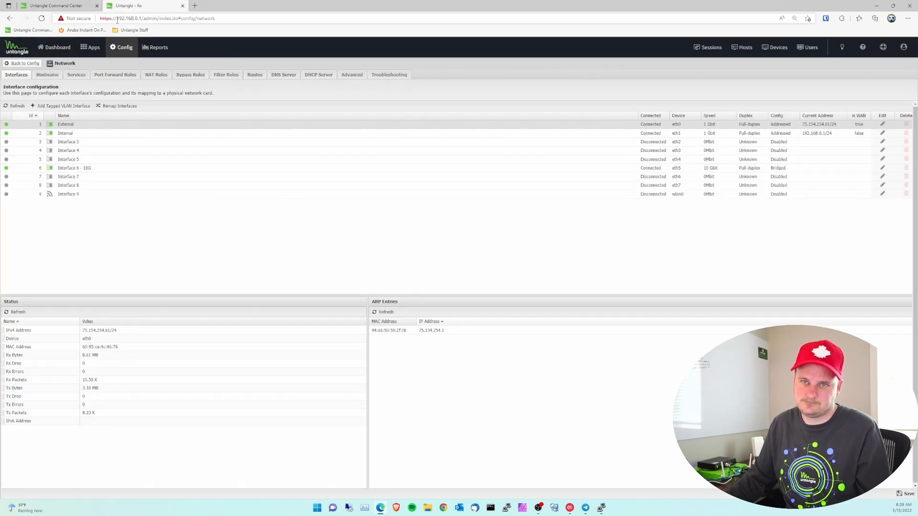
left_click(91, 47)
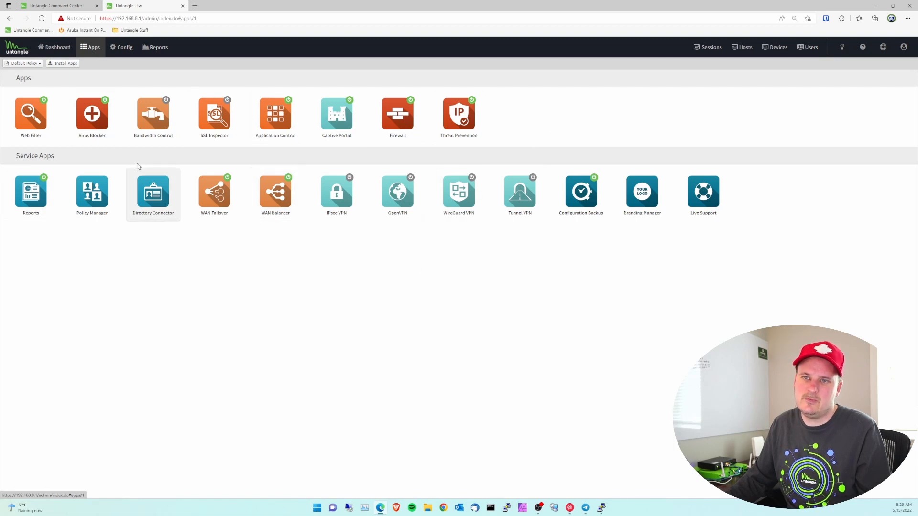
Remove Bandwidth Control, Captive Portal and SSL Inspector from the Default Policy, confirming each removal.
left_click(157, 116)
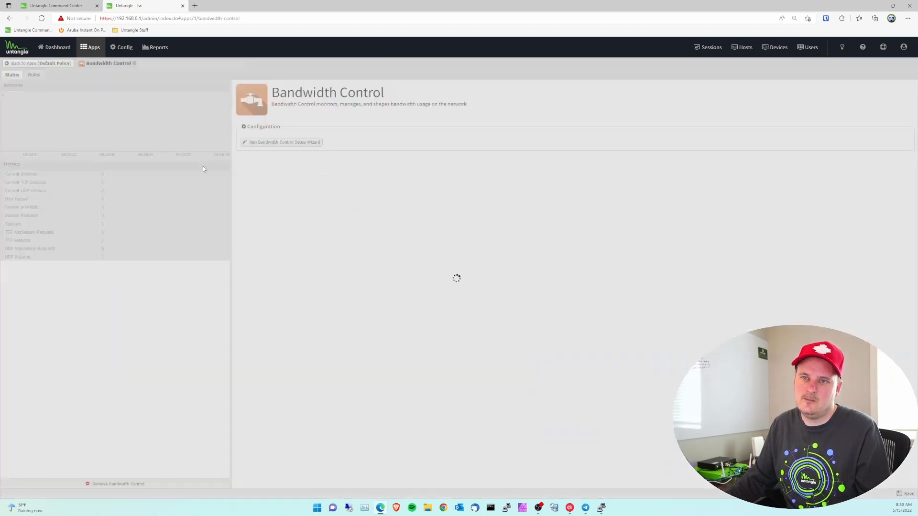
left_click(112, 483)
left_click(443, 287)
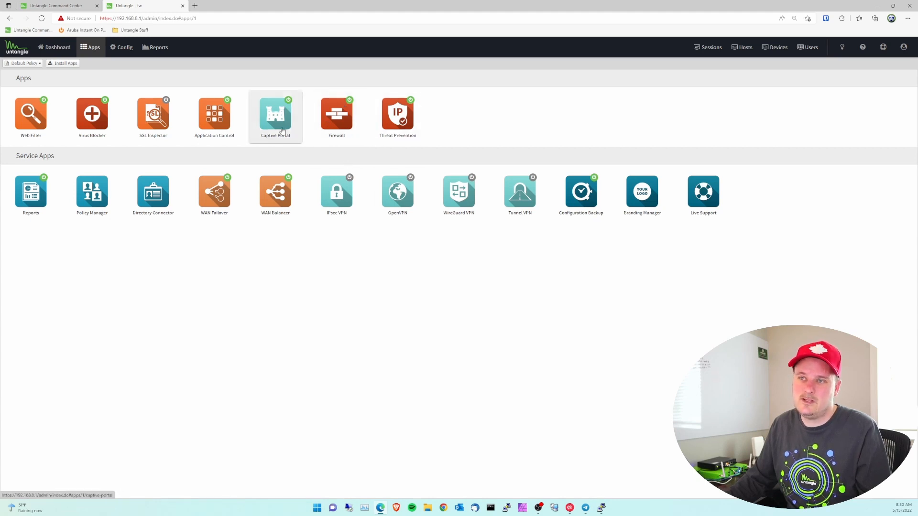
left_click(282, 130)
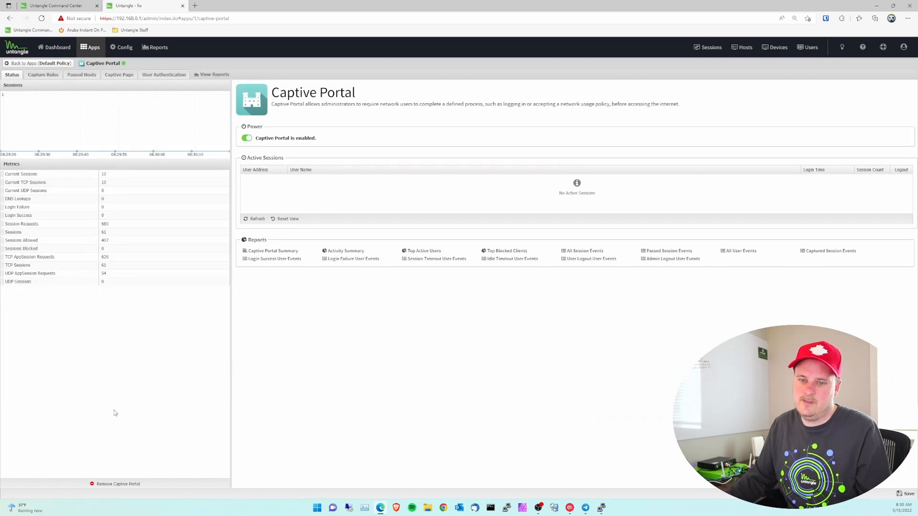
left_click(116, 484)
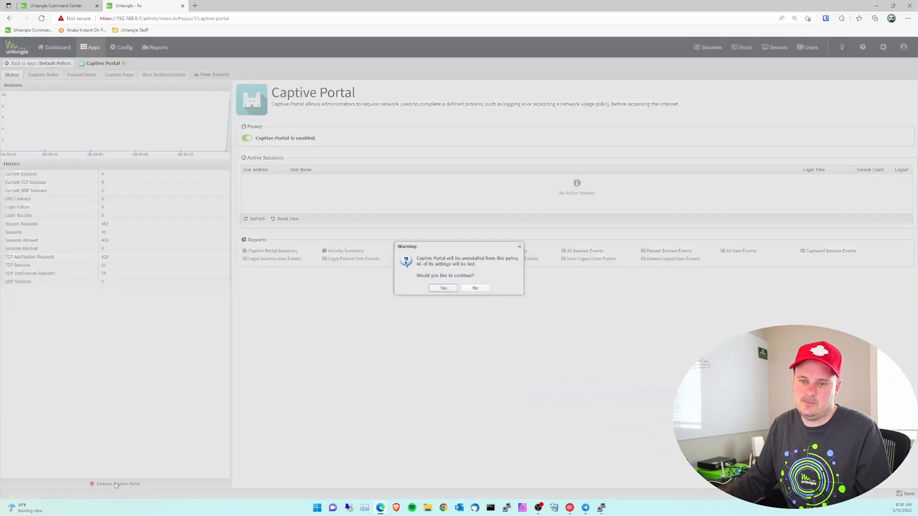
left_click(443, 287)
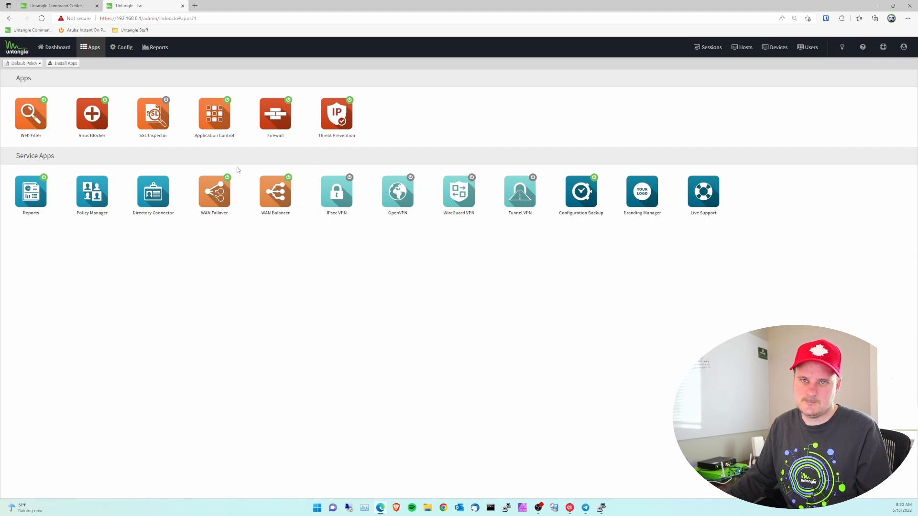
left_click(153, 115)
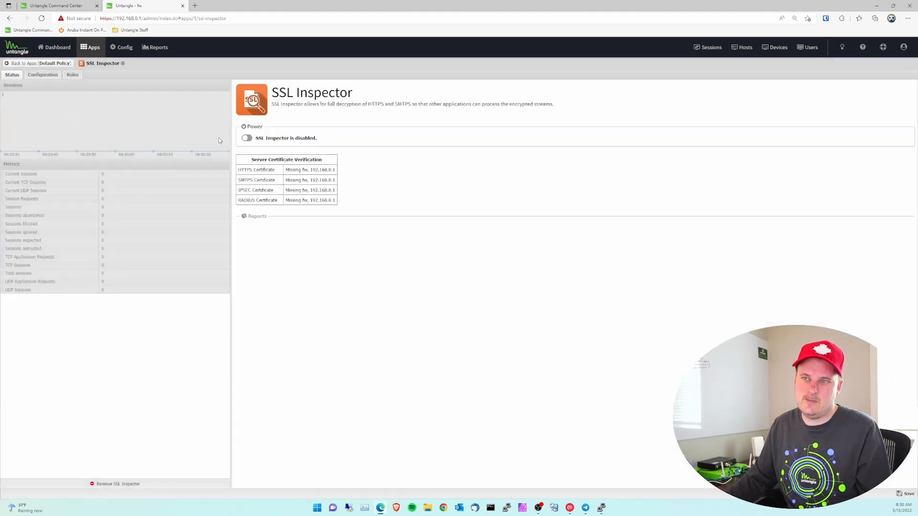
left_click(125, 484)
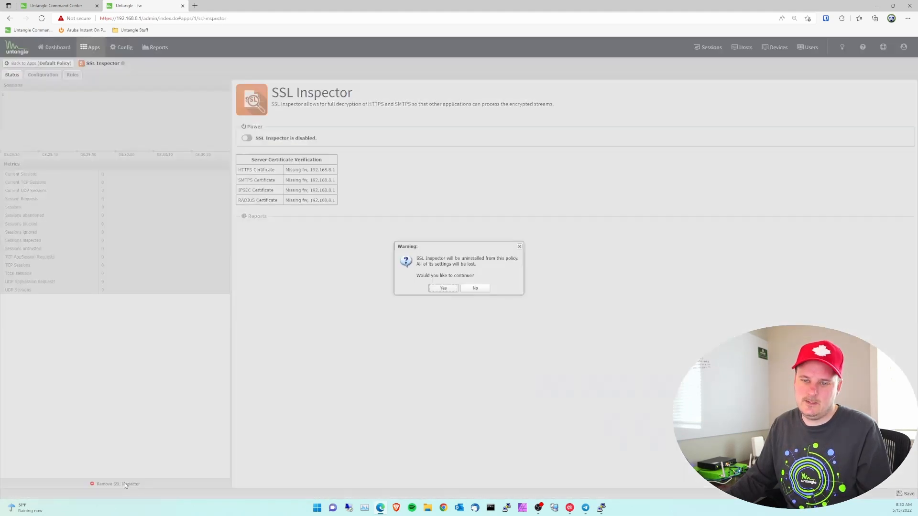
left_click(441, 288)
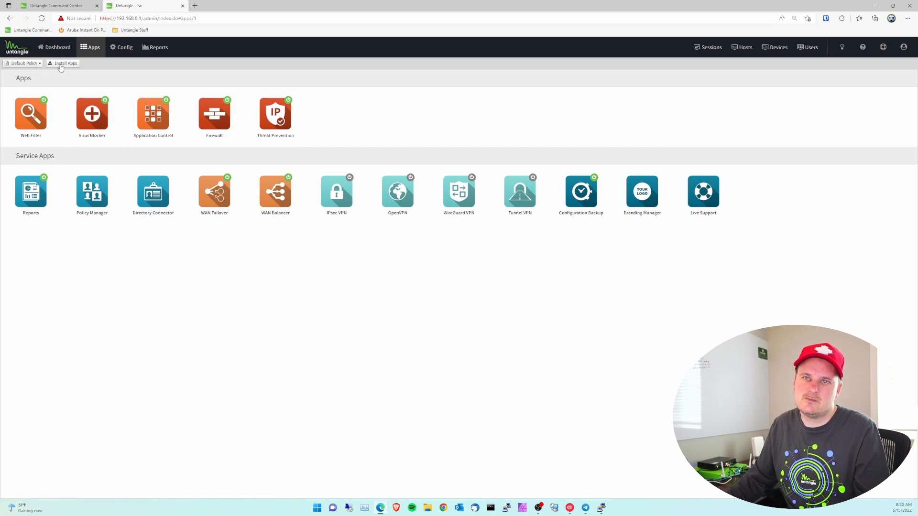
left_click(63, 64)
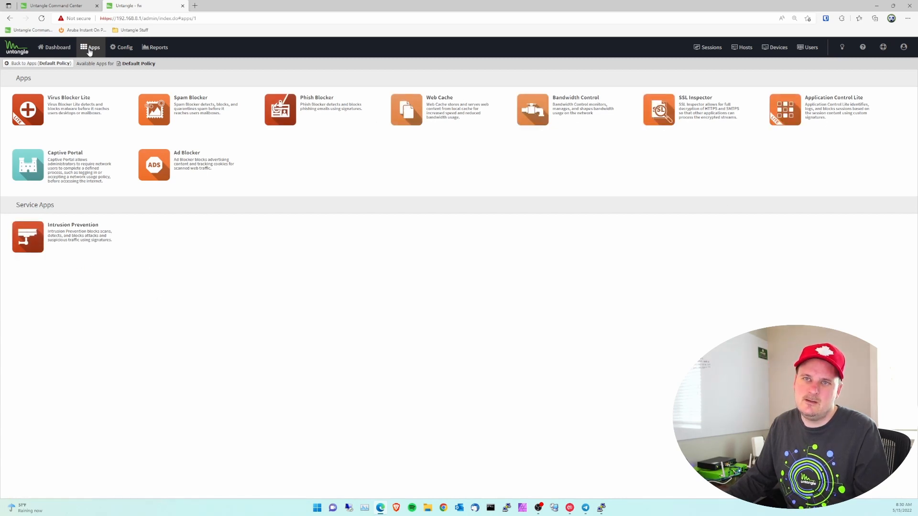
Install Intrusion Prevention, switch its power on and save its settings.
left_click(41, 63)
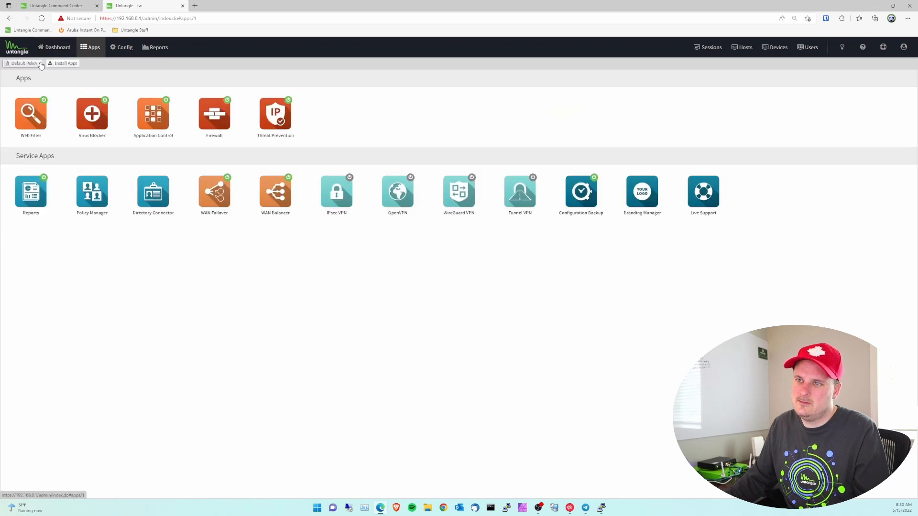
left_click(67, 63)
left_click(51, 263)
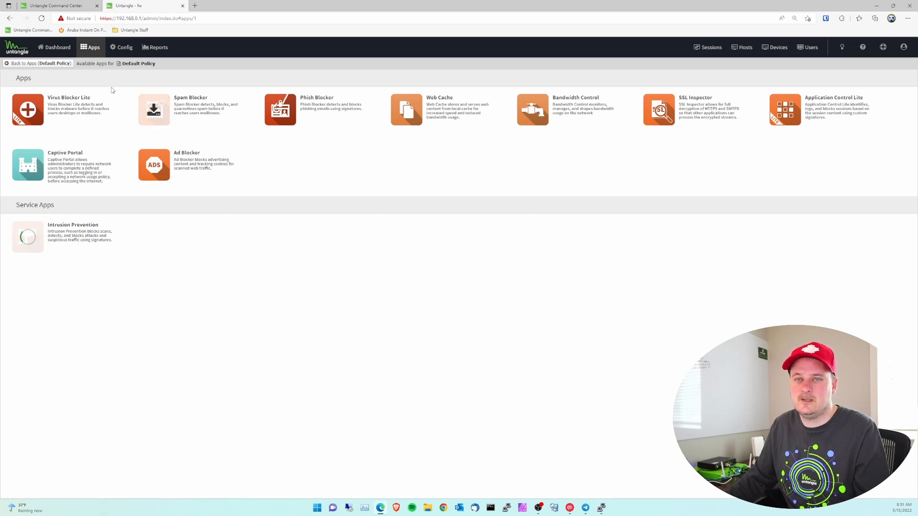
left_click(45, 64)
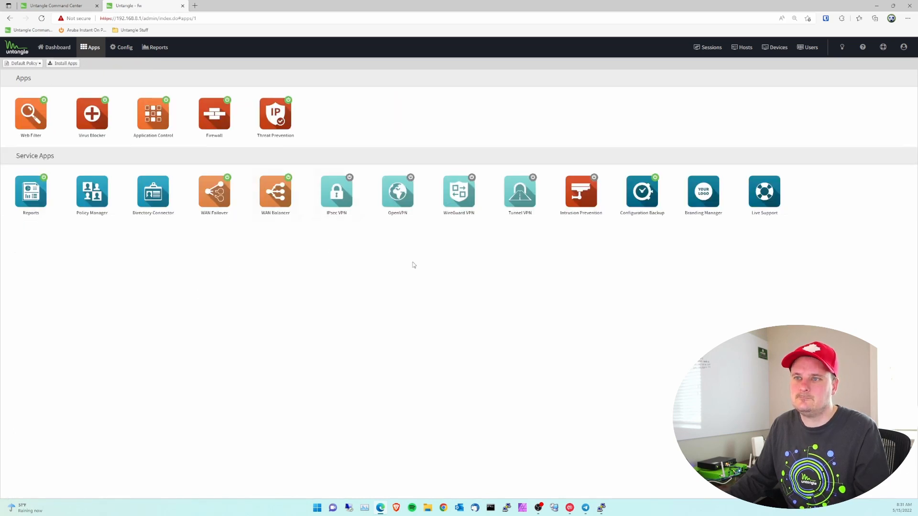
left_click(581, 192)
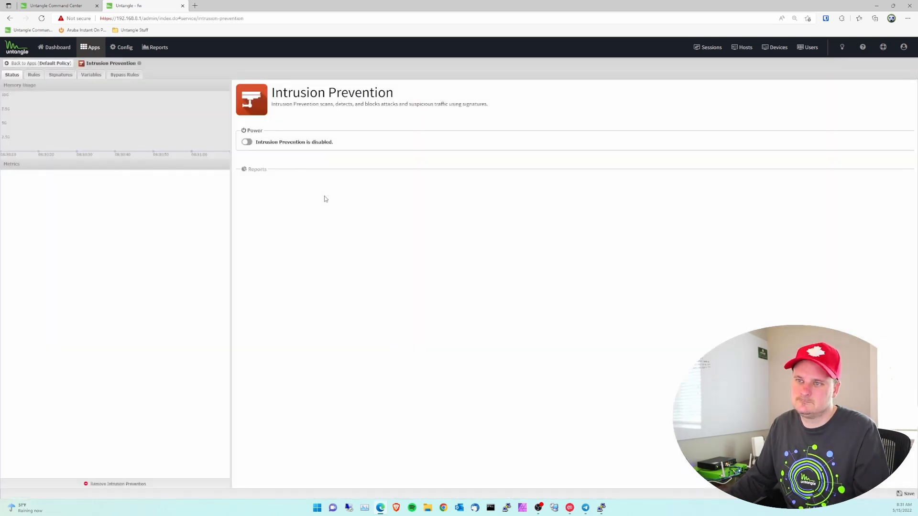
left_click(247, 142)
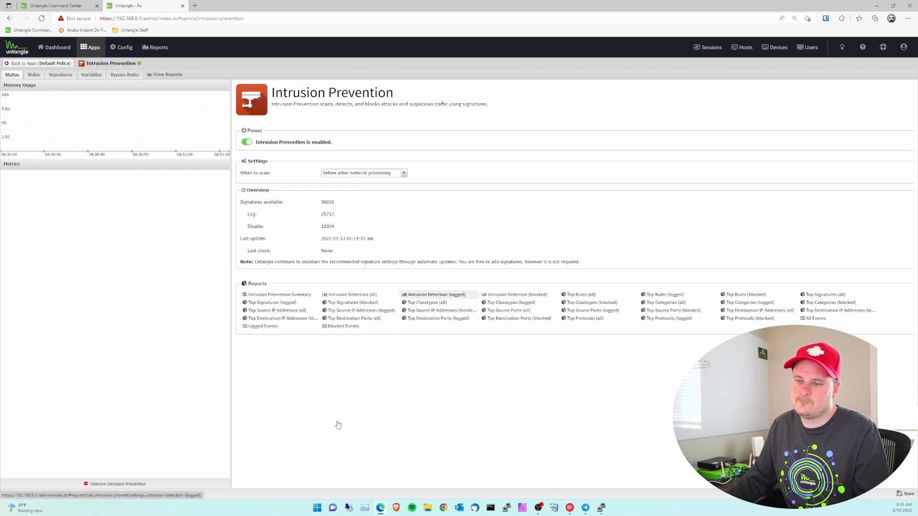
left_click(905, 494)
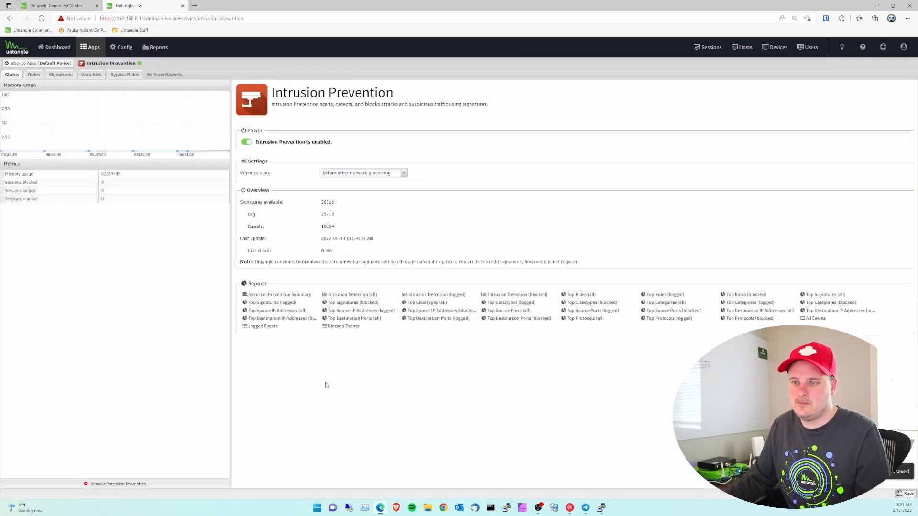
left_click(97, 48)
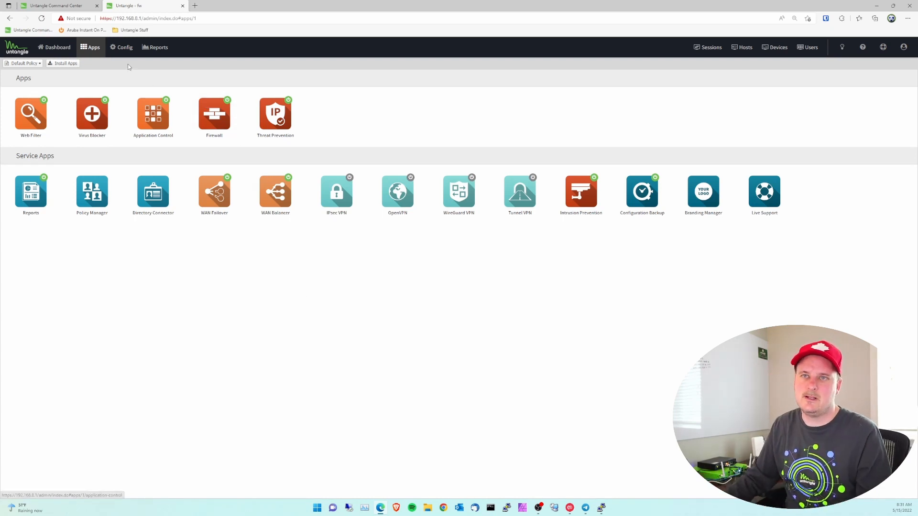
Rename Interface 7 to 'Interface 7 - PoE' and bridge it to Internal.
left_click(116, 48)
left_click(25, 125)
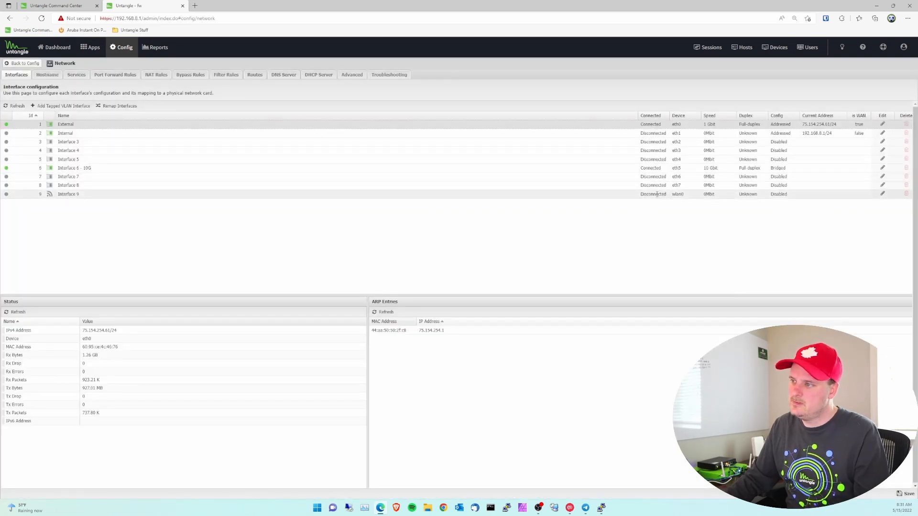
left_click(883, 177)
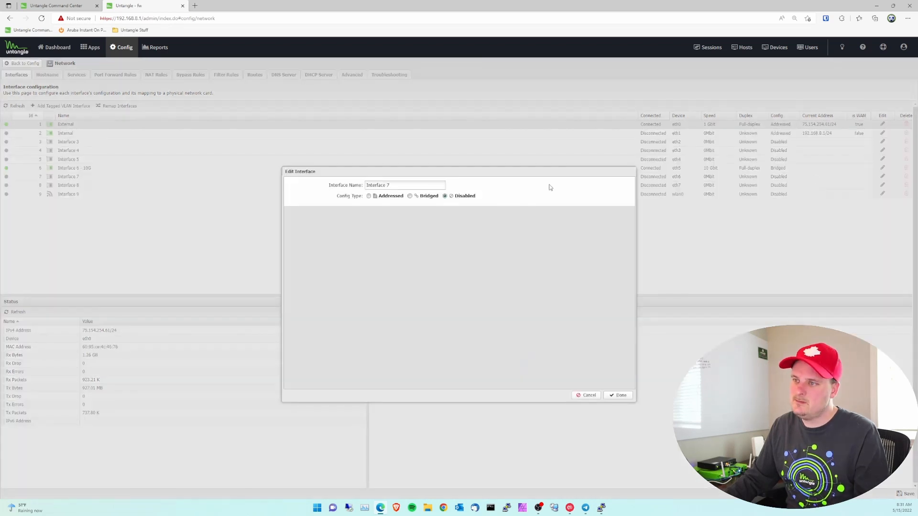
left_click(410, 196)
left_click(441, 207)
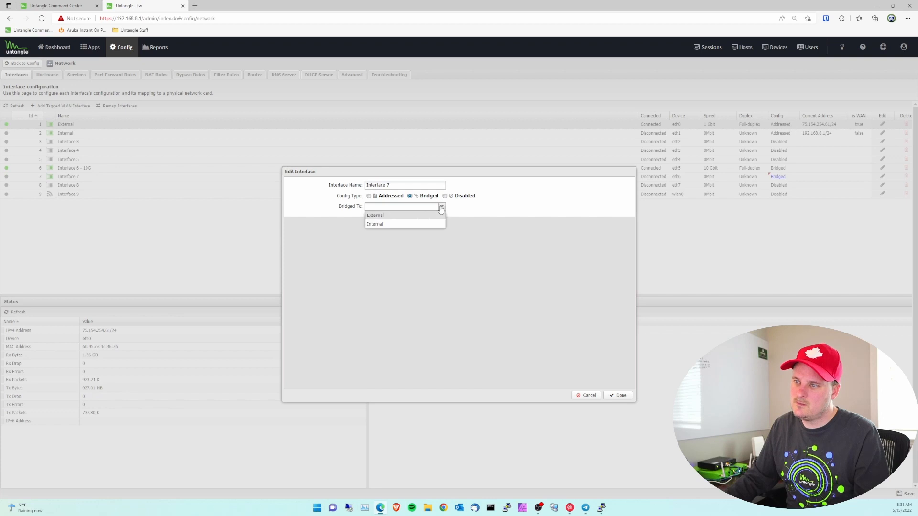
left_click(394, 224)
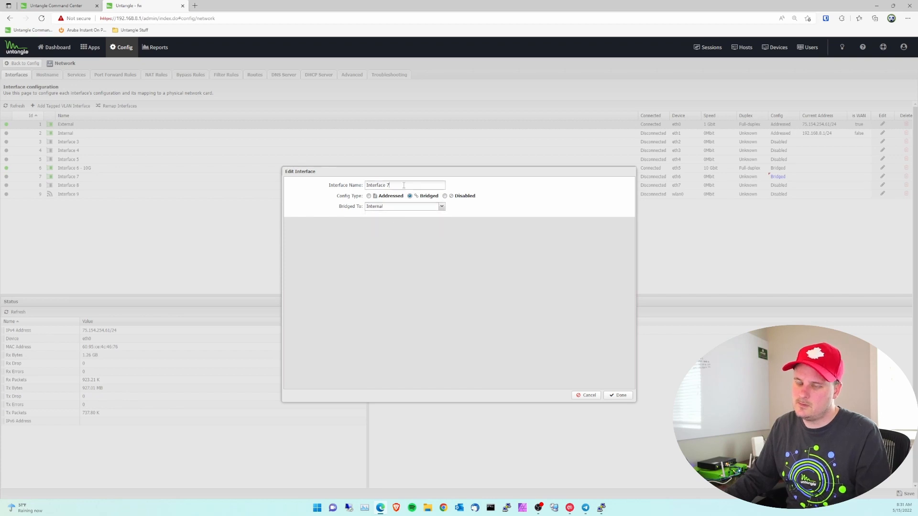
type("- POE")
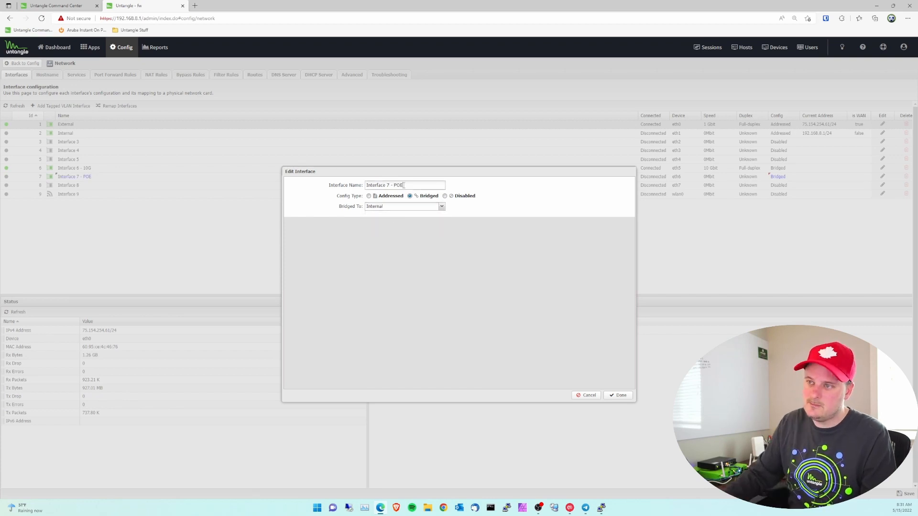
key("BackSpace")
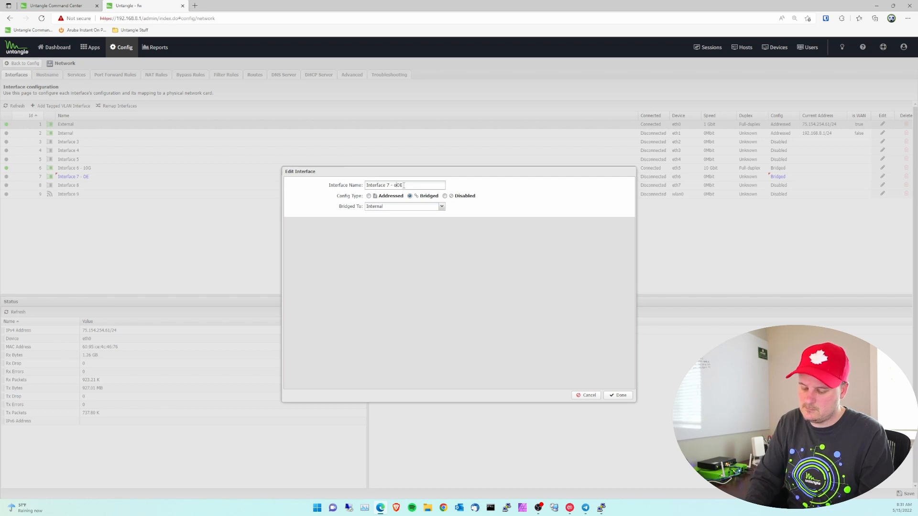
type("o")
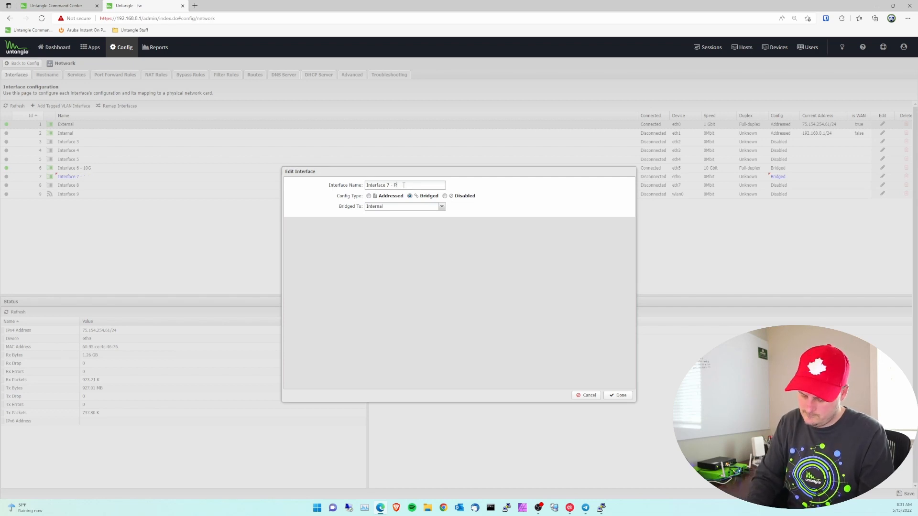
type("E")
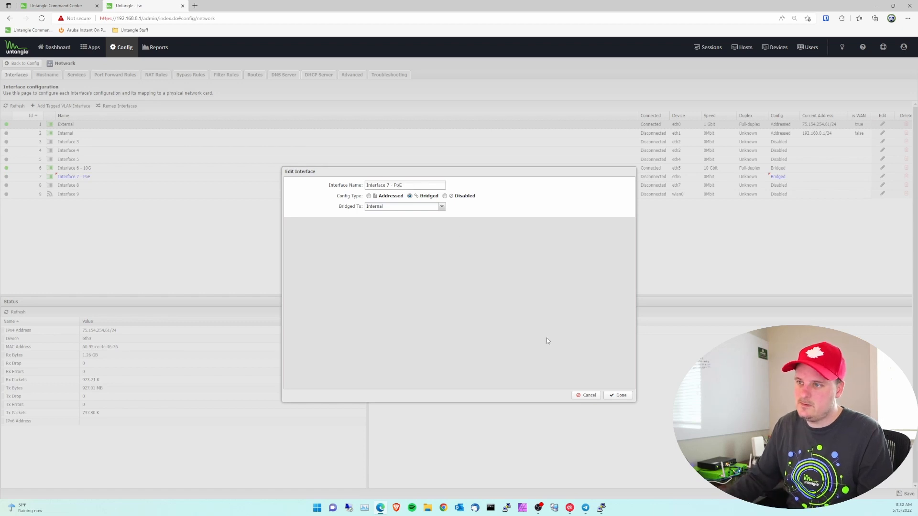
left_click(620, 396)
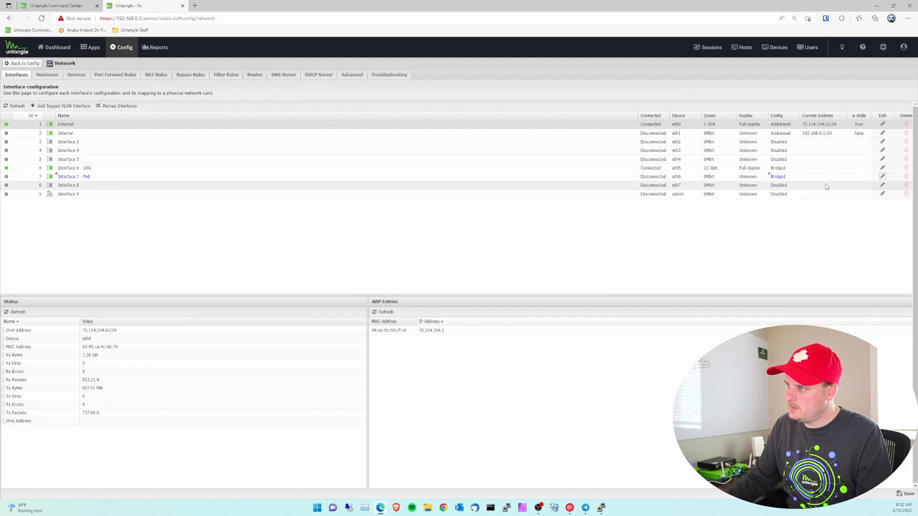
Rename Interface 8 to 'Interface 8 - PoE', bridge it to Internal, and save.
left_click(882, 185)
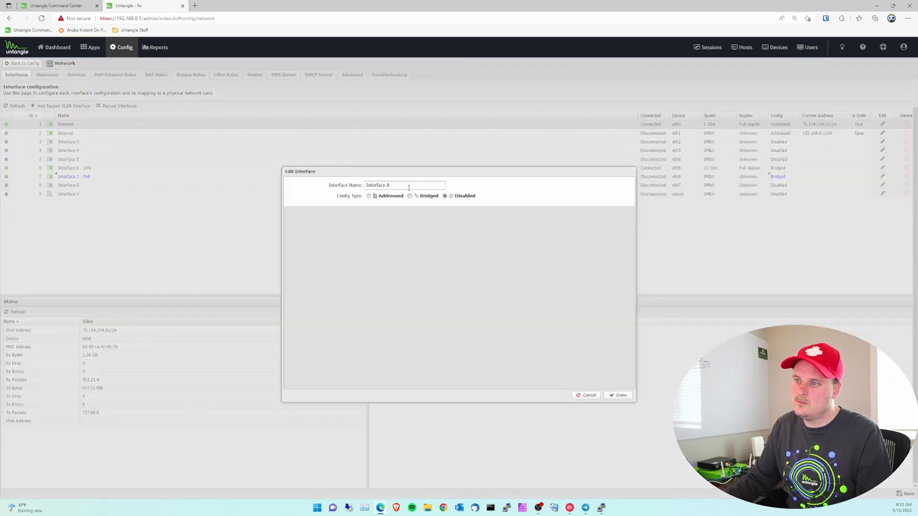
type("- ")
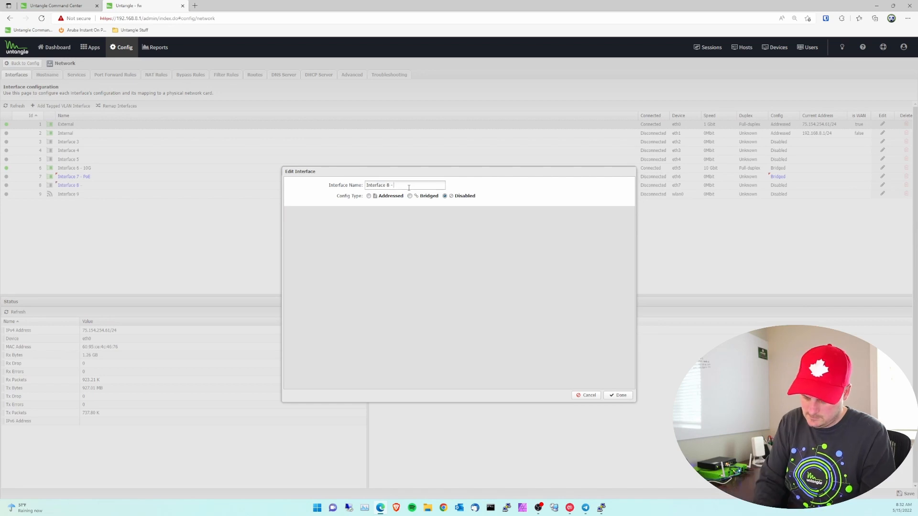
type("POE")
key("BackSpace")
type("o")
key("BackSpace")
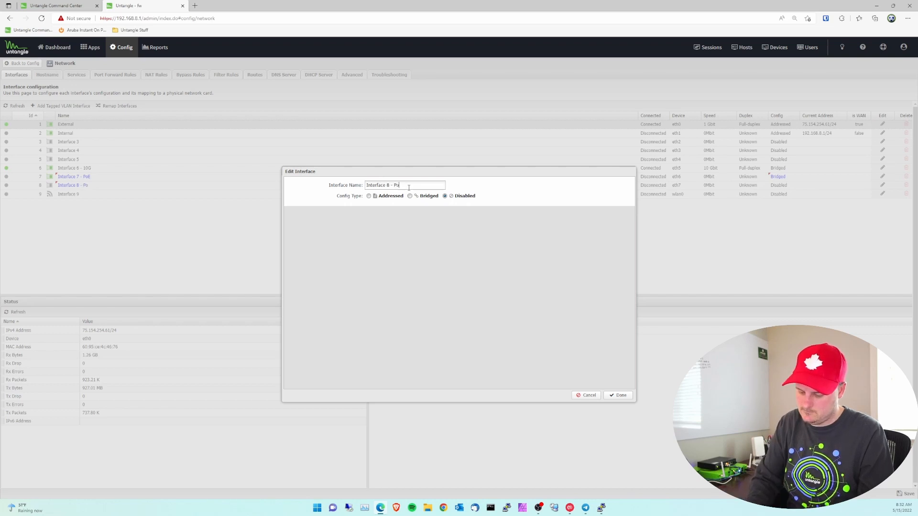
type("E")
left_click(410, 196)
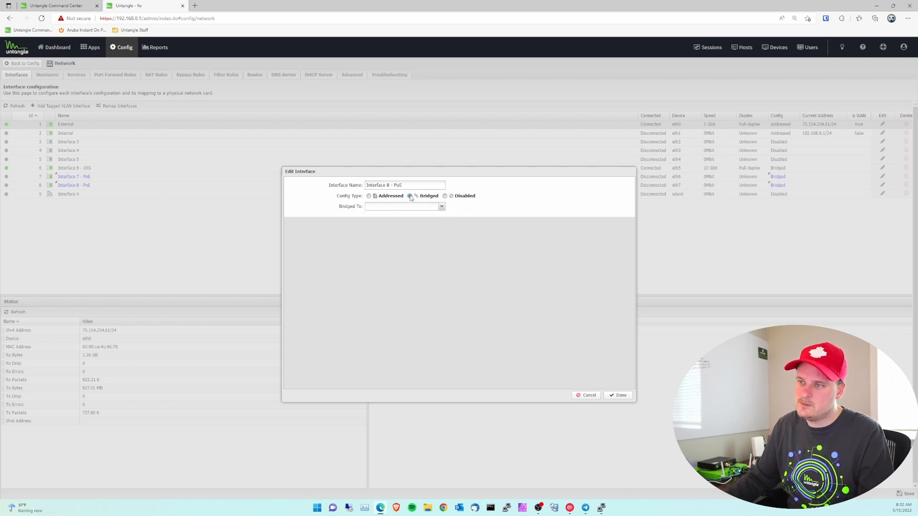
left_click(442, 206)
left_click(415, 226)
left_click(609, 396)
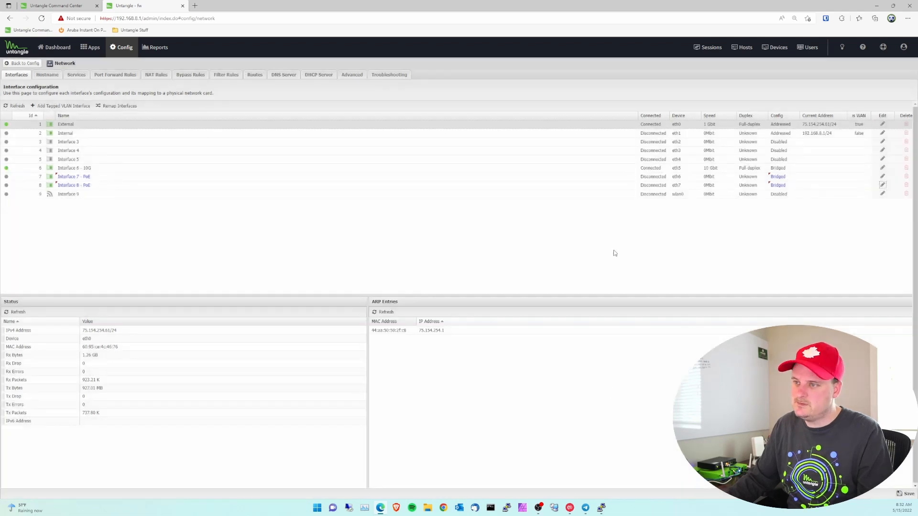
left_click(905, 494)
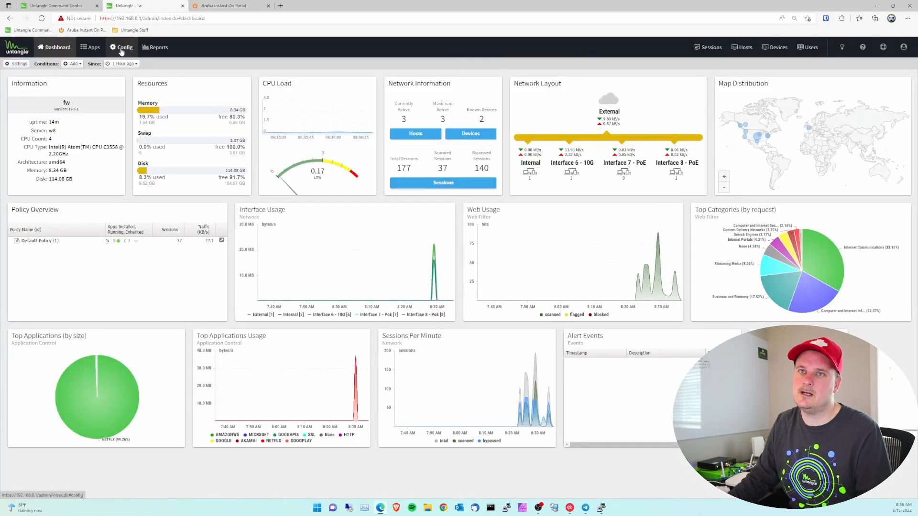
Rename Interface 9 to 'Interface 9 - WiFi' and bridge it to Internal.
left_click(121, 52)
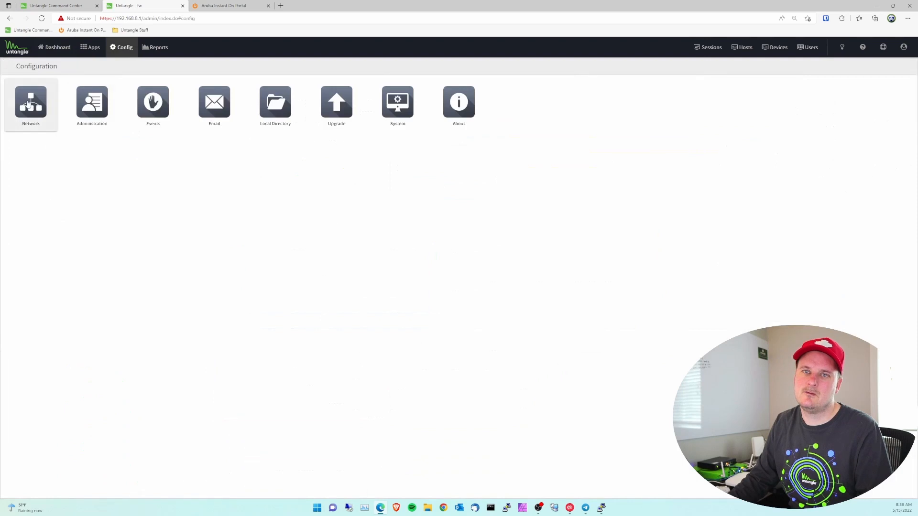
left_click(31, 105)
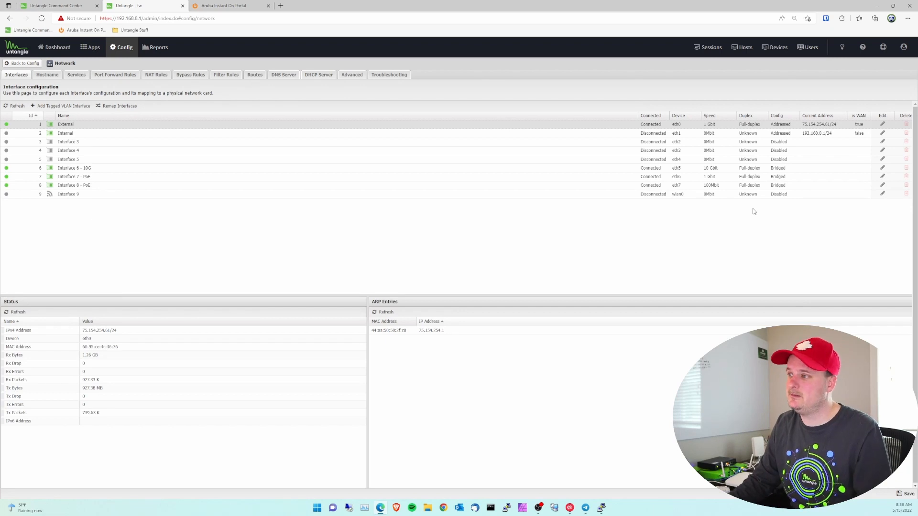
left_click(882, 193)
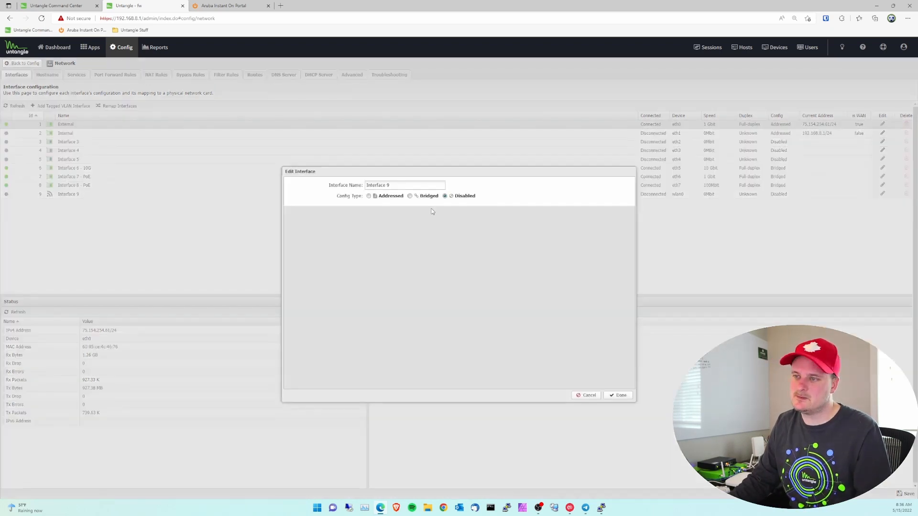
left_click(398, 185)
type("- WiFi")
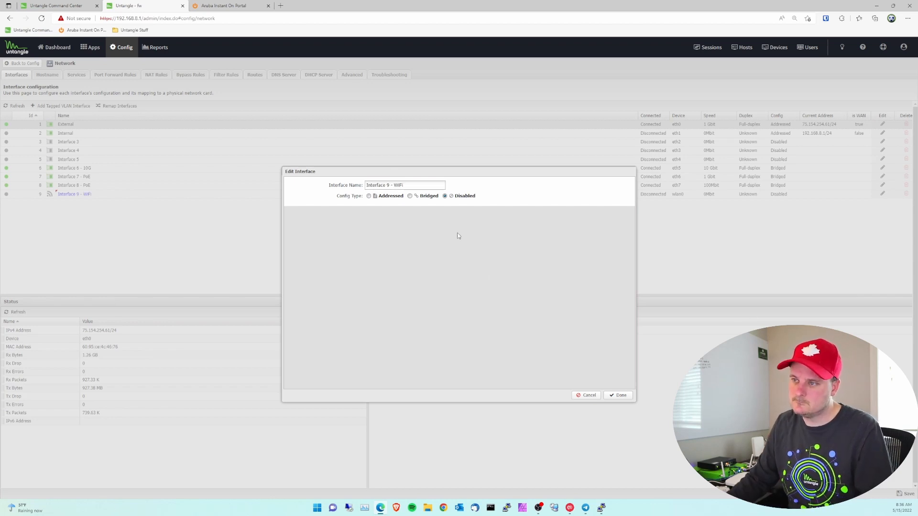
left_click(410, 196)
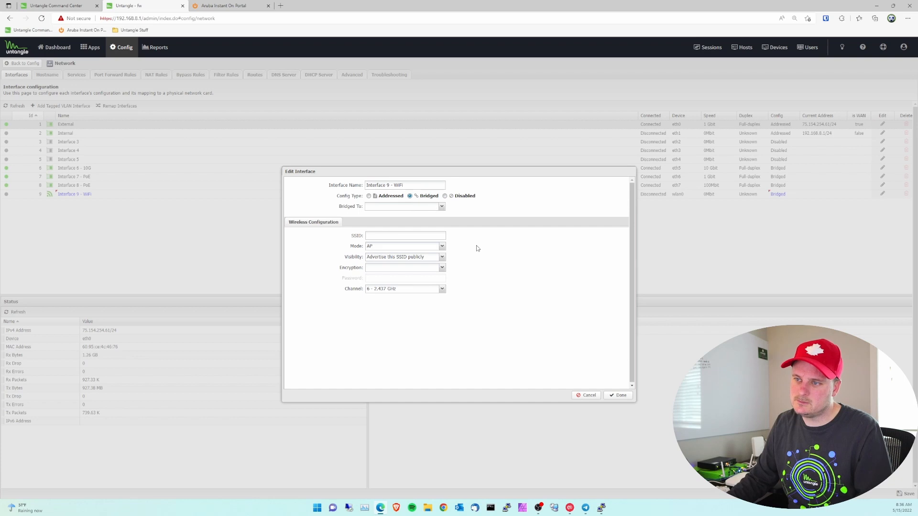
left_click(441, 206)
left_click(395, 224)
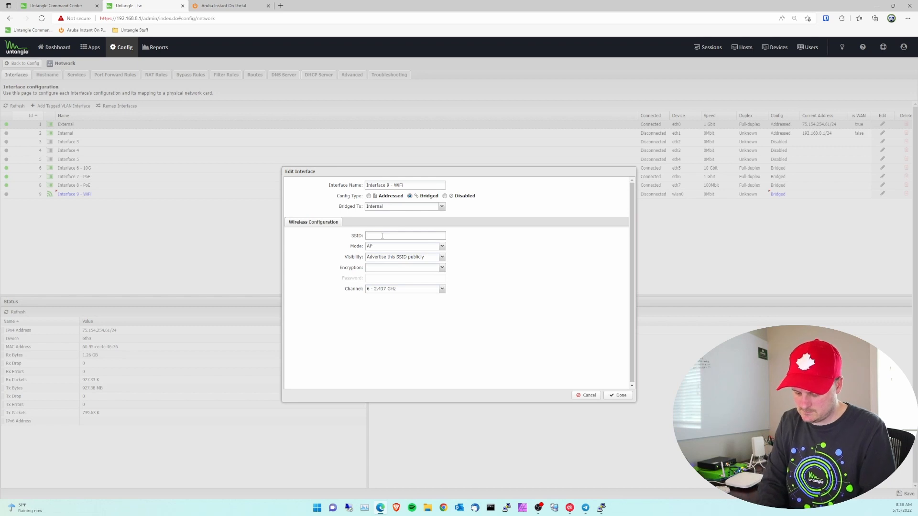
Set Interface 9's wireless to SSID Untangle, AP mode, WPA / WPA2 with a password, channel 48 - 5.240 GHz.
left_click(382, 236)
type("Untangle")
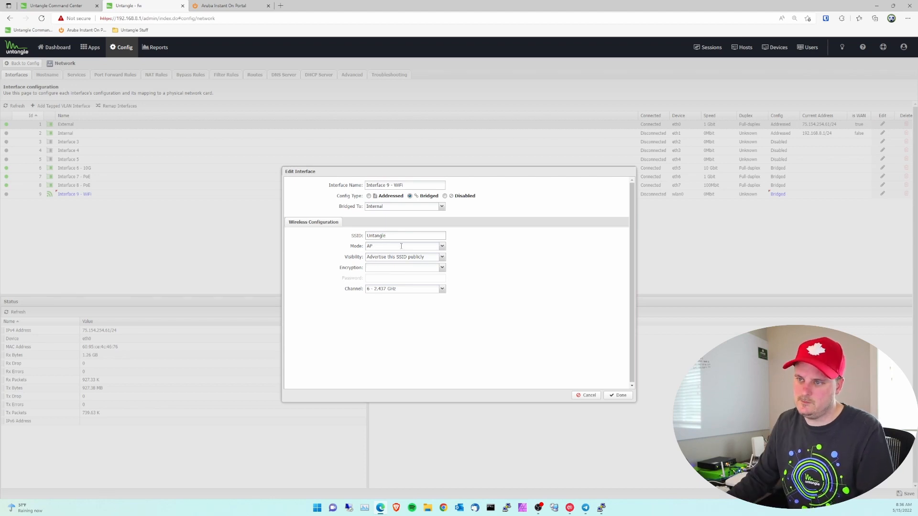
left_click(441, 247)
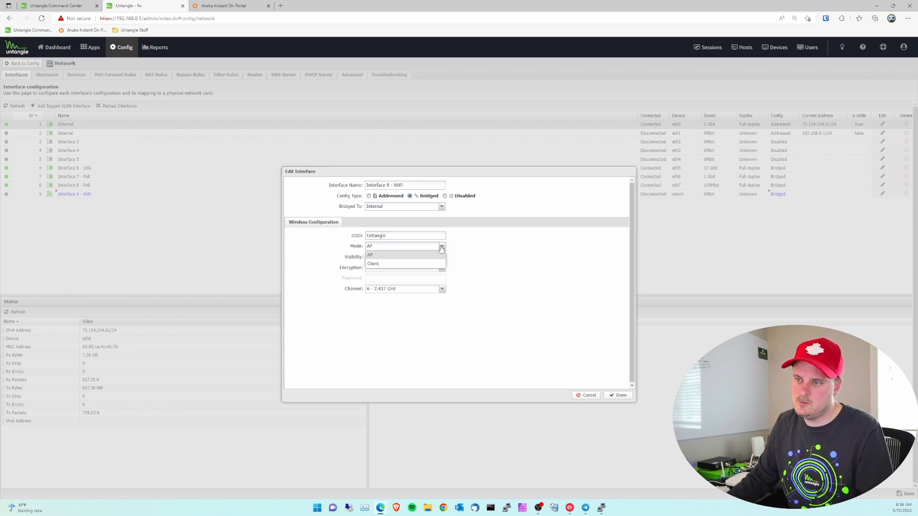
left_click(391, 255)
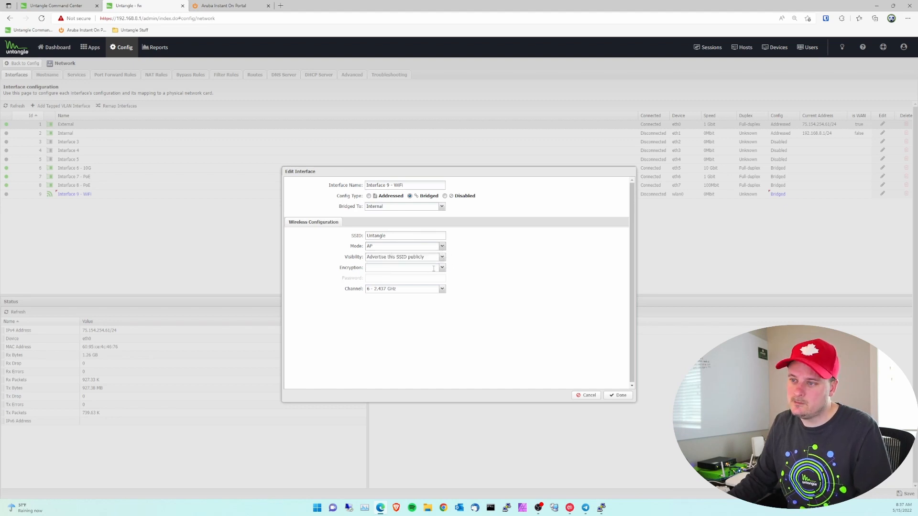
left_click(433, 269)
left_click(396, 293)
left_click(388, 279)
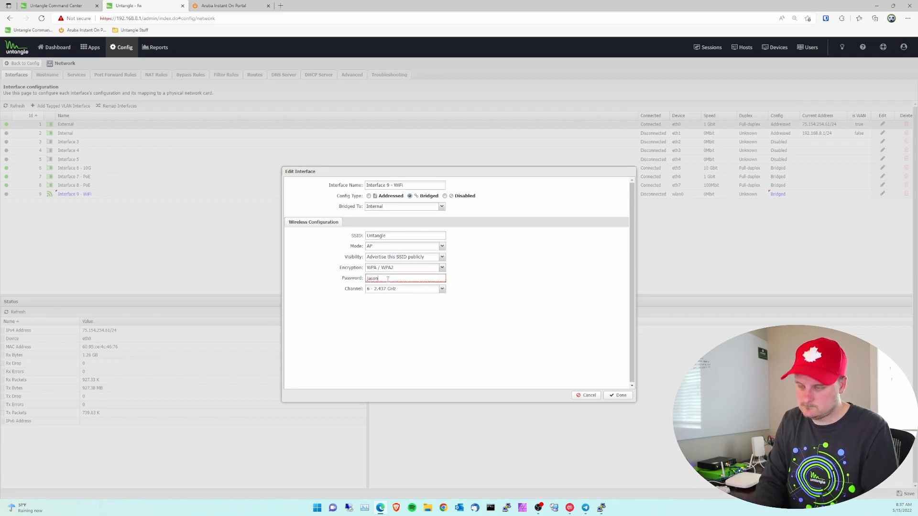
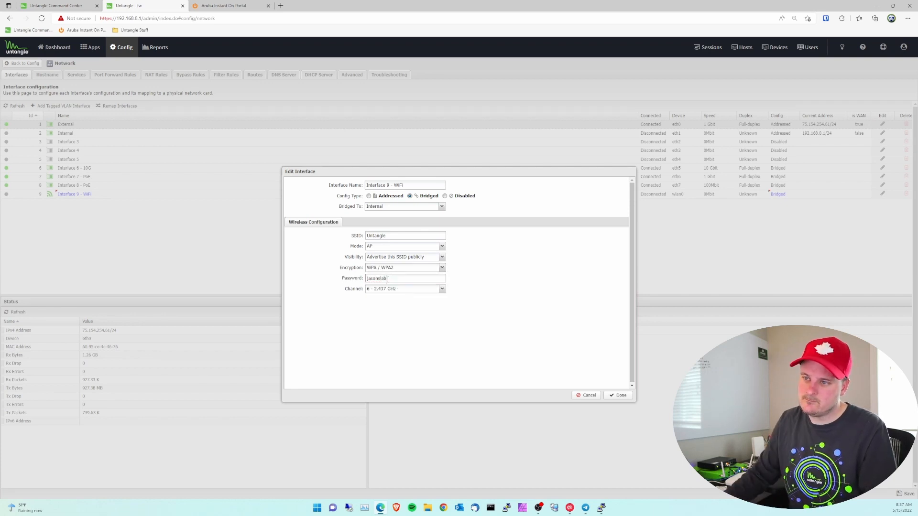
left_click(442, 290)
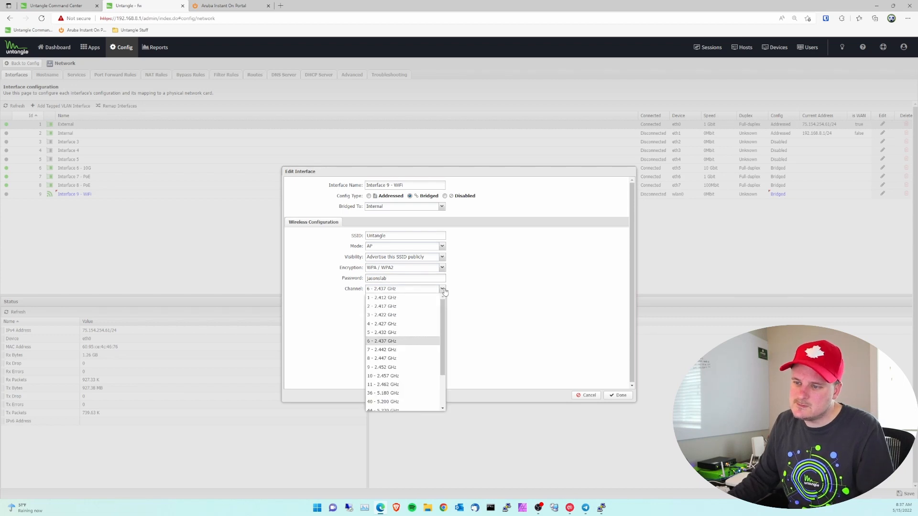
scroll(426, 389, "down", 2)
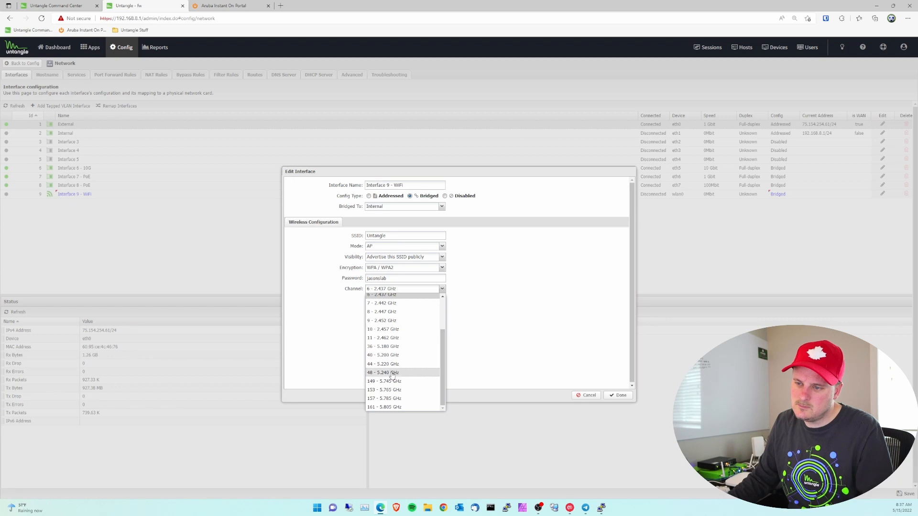
left_click(392, 373)
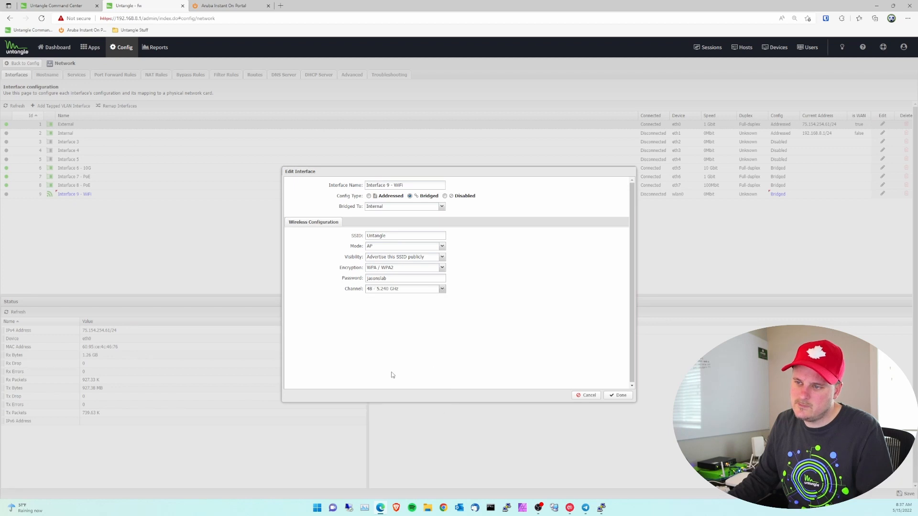
left_click(617, 395)
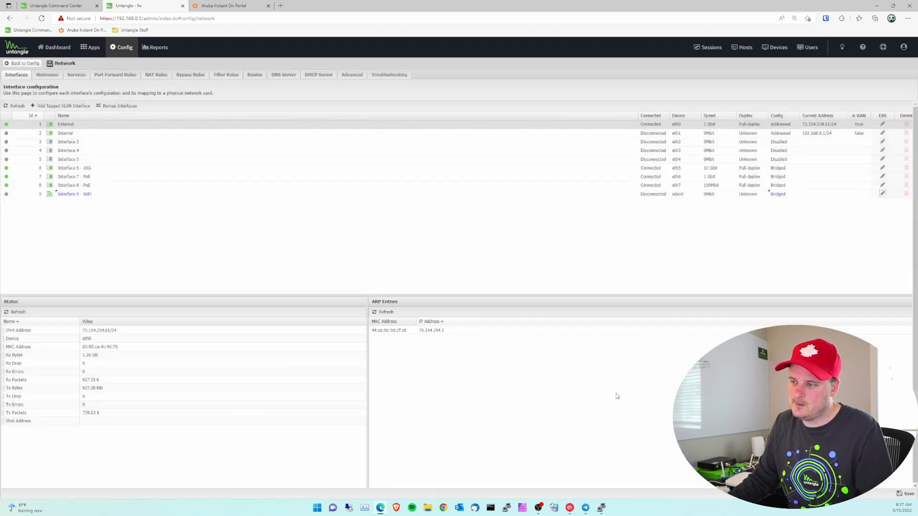
Save the WiFi interface settings and bring up the Aruba Instant On portal.
left_click(900, 496)
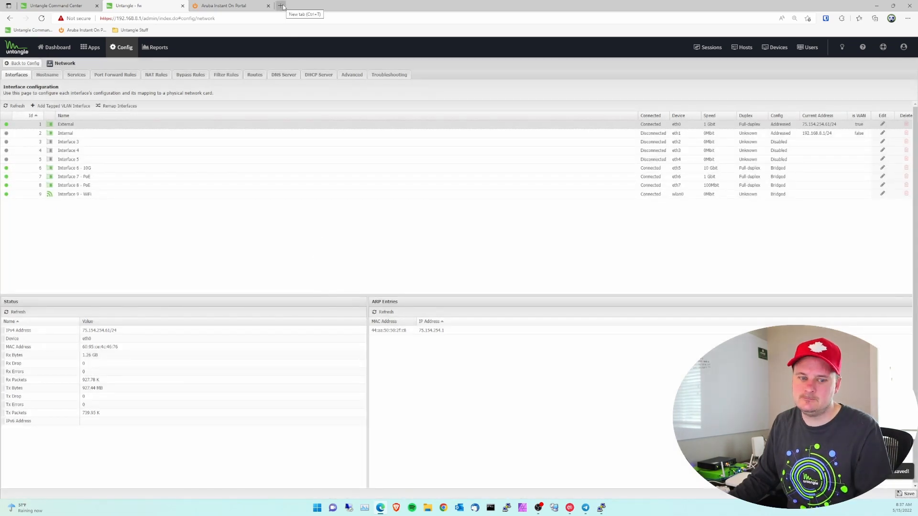
left_click(239, 5)
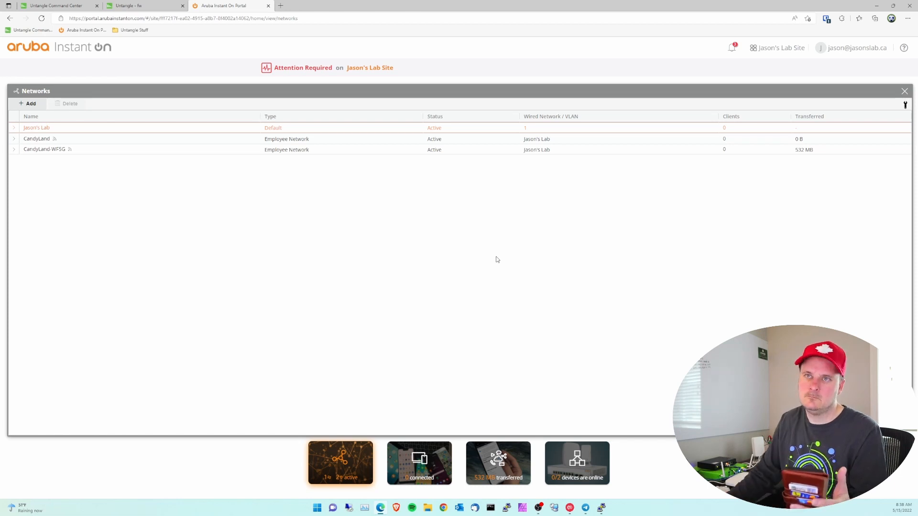
After reviewing the Aruba networks list, return to the 'Untangle - fw' admin page.
left_click(125, 5)
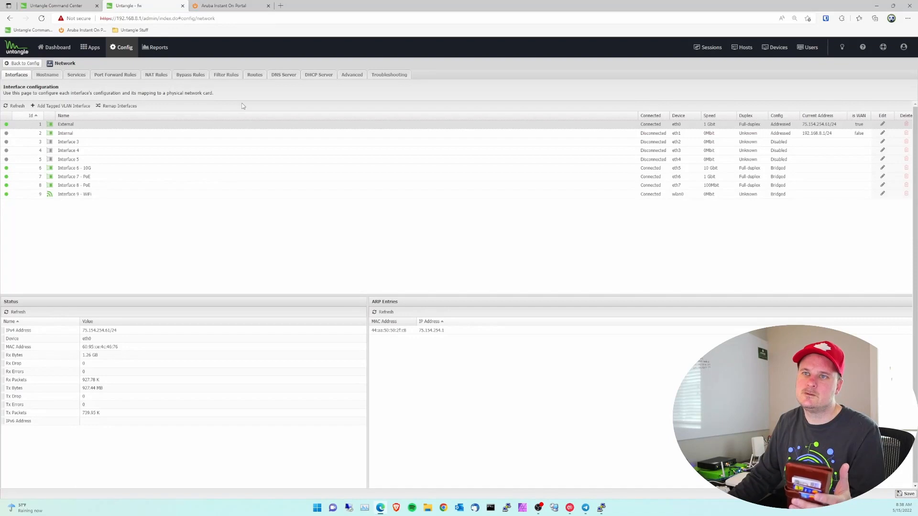
Check the DHCP Server leases, then start a new tagged VLAN interface from Interfaces.
left_click(322, 76)
double_click(585, 114)
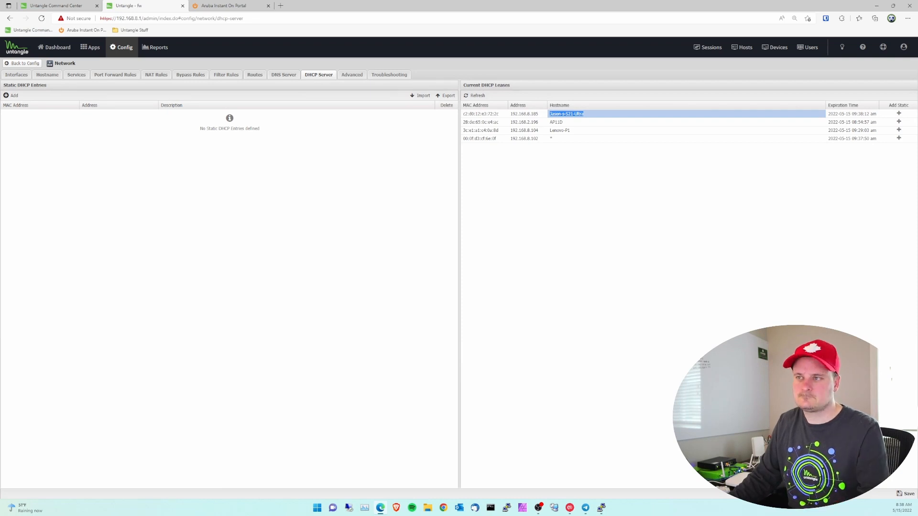
left_click(238, 220)
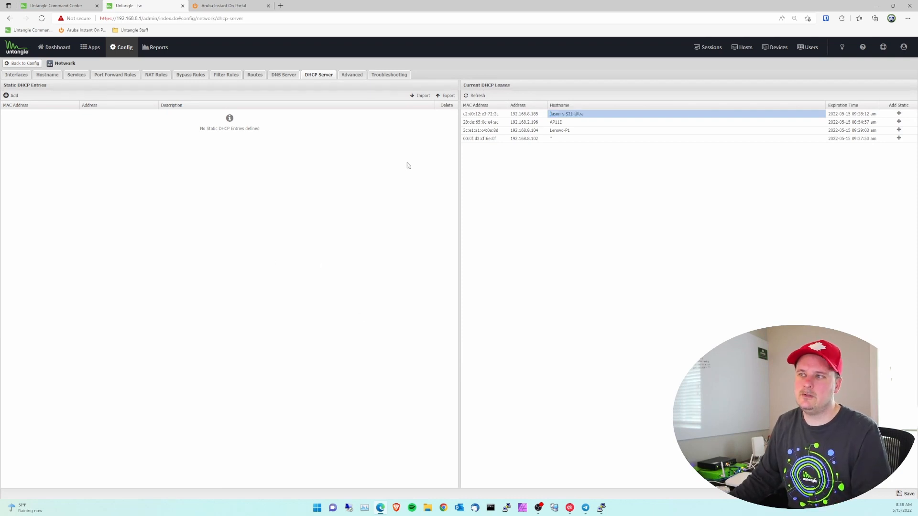
left_click(22, 75)
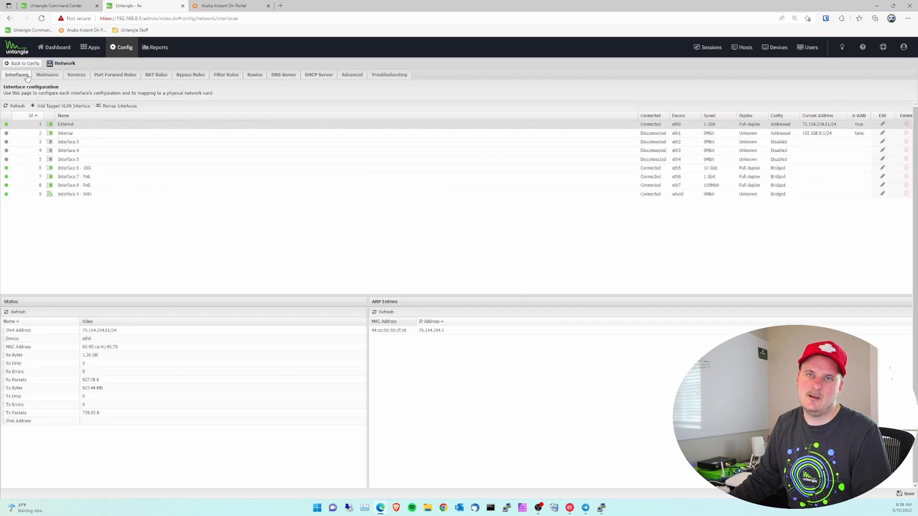
left_click(61, 107)
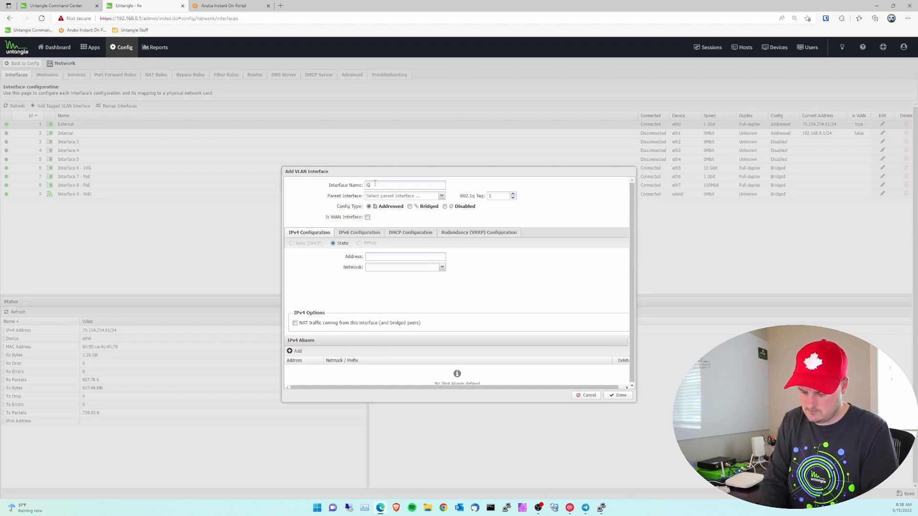
Name the VLAN 'Guest' on parent Internal with tag 10 and address 10.0.0.1/24.
type("Guest")
left_click(434, 196)
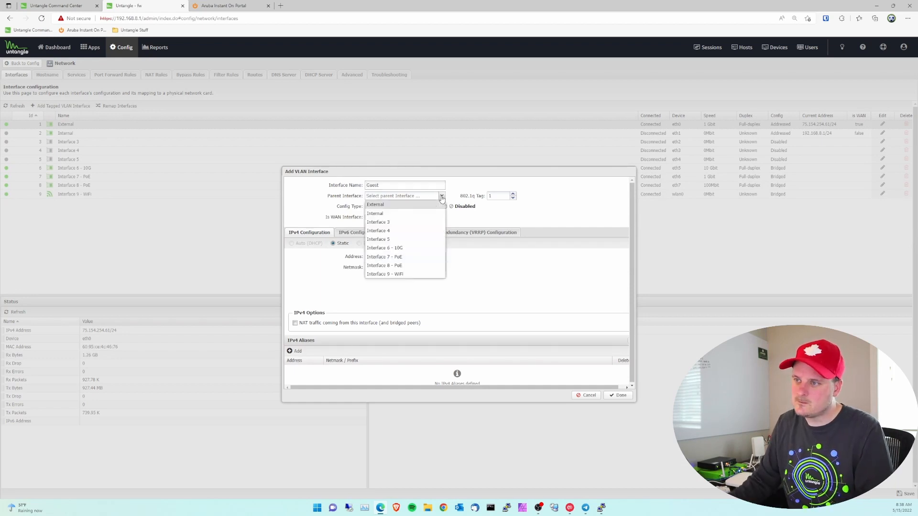
left_click(408, 218)
left_click(497, 197)
type("0")
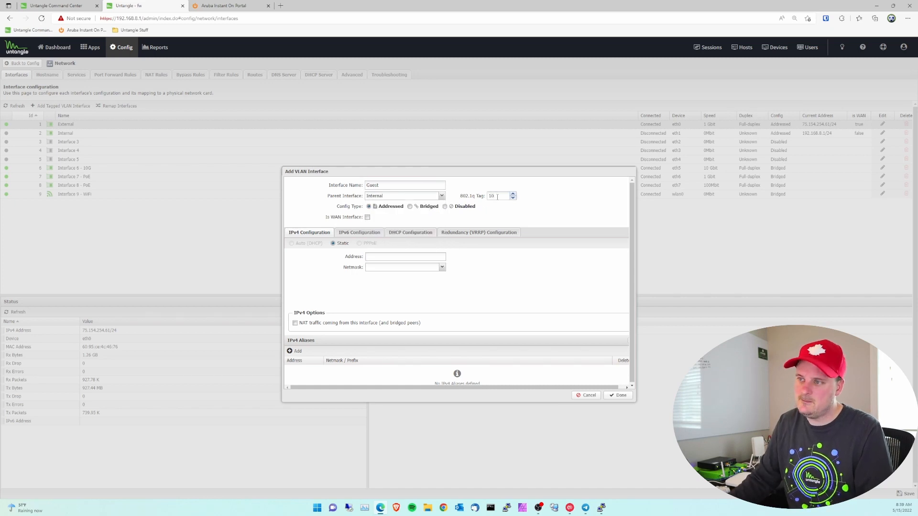
left_click(387, 254)
type("10.0.0.1")
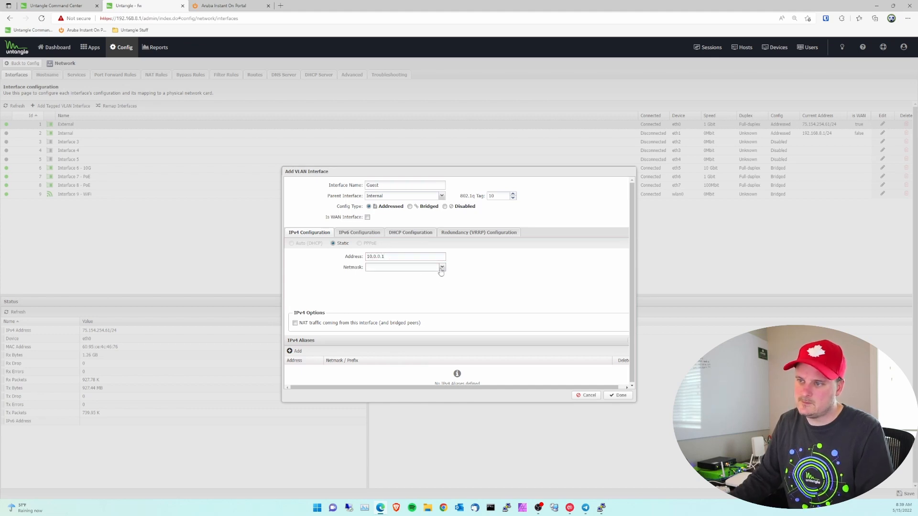
left_click(440, 268)
left_click(382, 344)
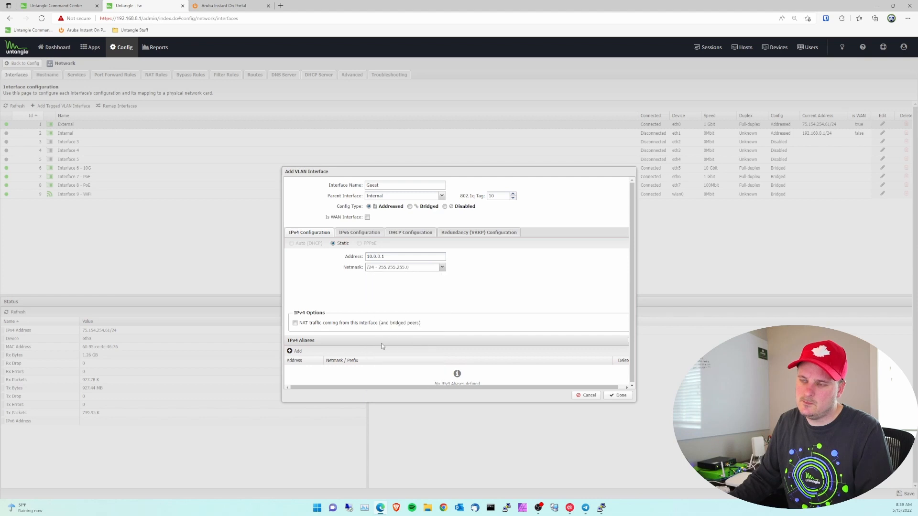
Enable DHCP for range 10.0.0.10–10.0.0.50, lease 3600 seconds, DNS 1.1.1.1, and finish the interface.
left_click(402, 233)
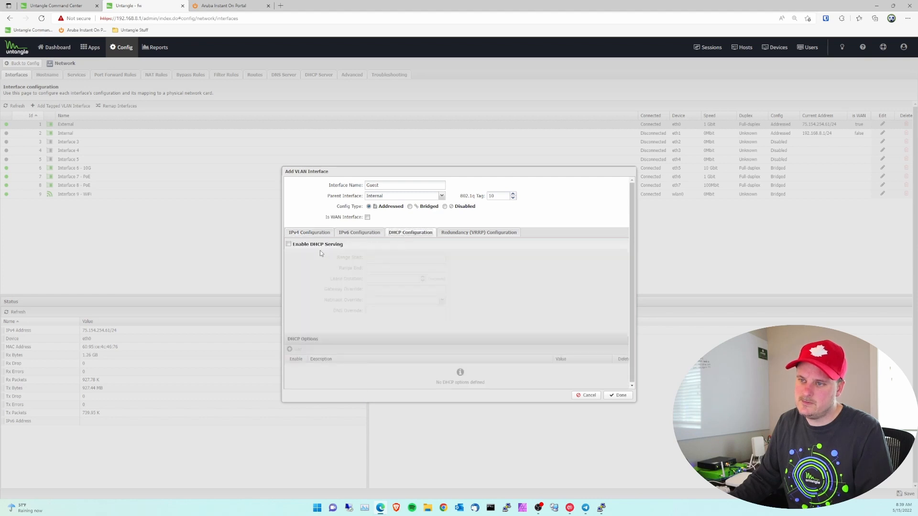
left_click(318, 244)
type("10.")
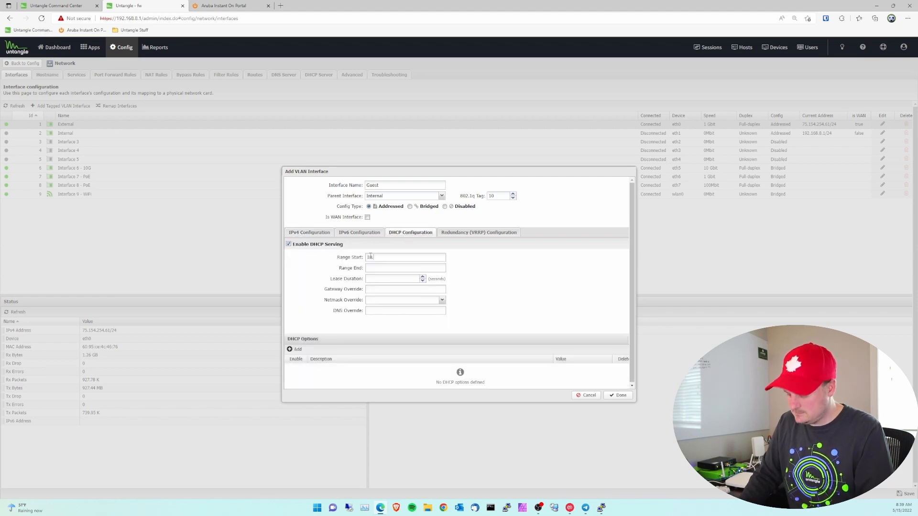
type("0.0")
type(".10")
key("Tab")
type("10")
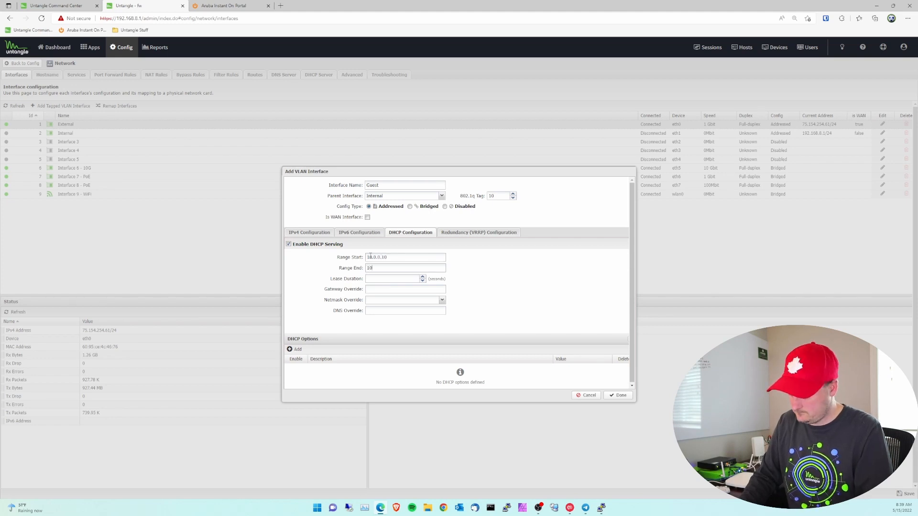
type(".0.0")
key("BackSpace")
type(".")
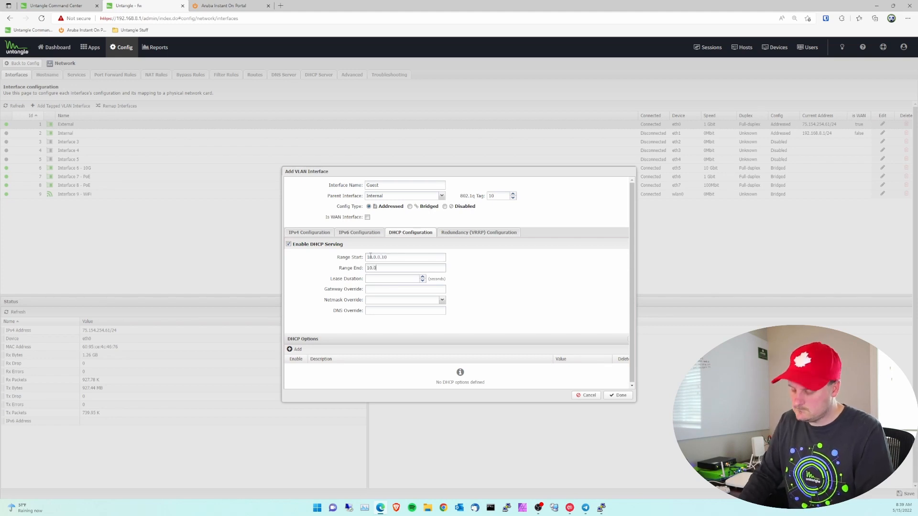
type("0.5")
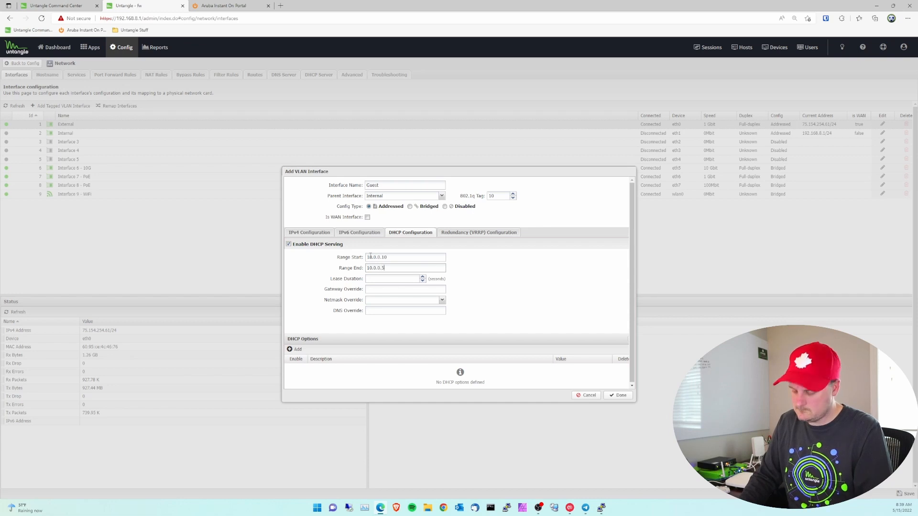
type("0")
left_click(412, 279)
type("3600")
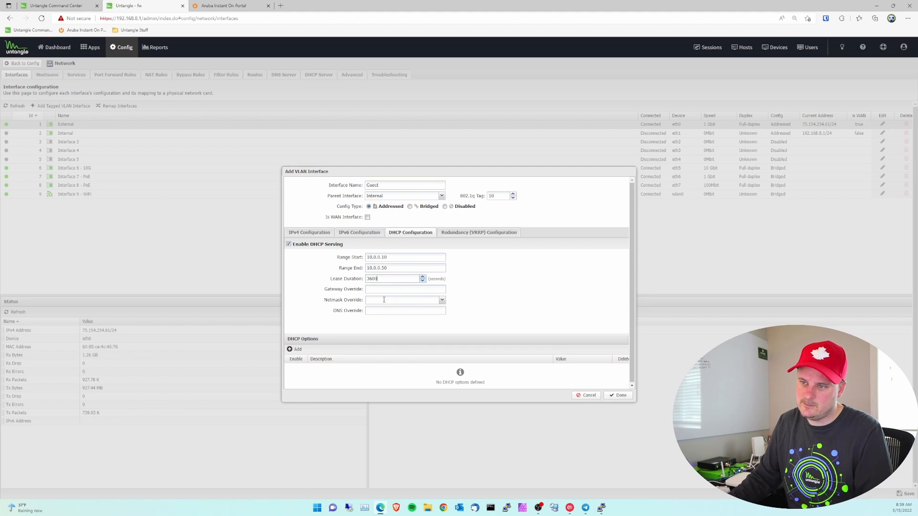
left_click(382, 299)
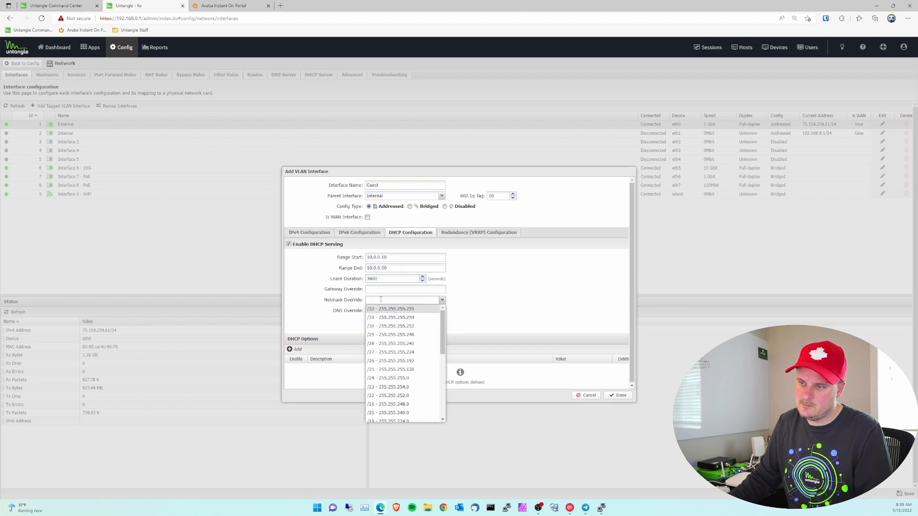
left_click(380, 299)
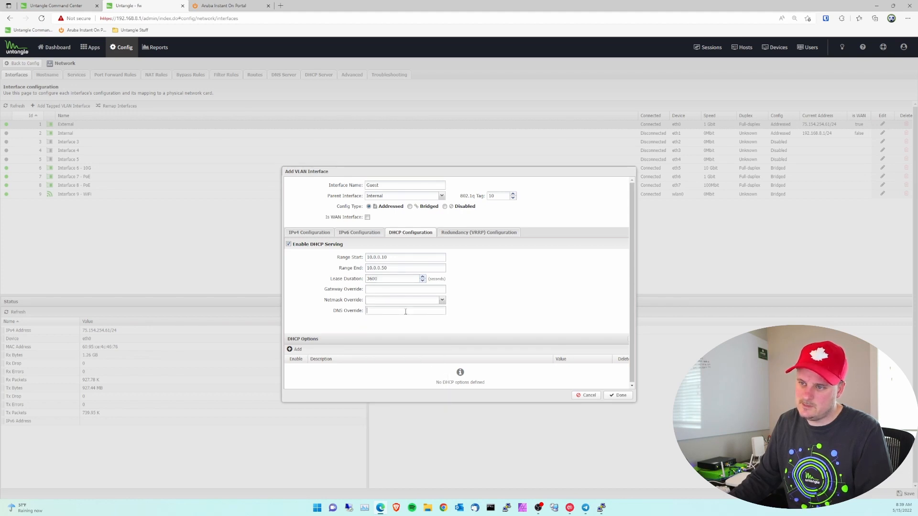
type("1.1.1.1")
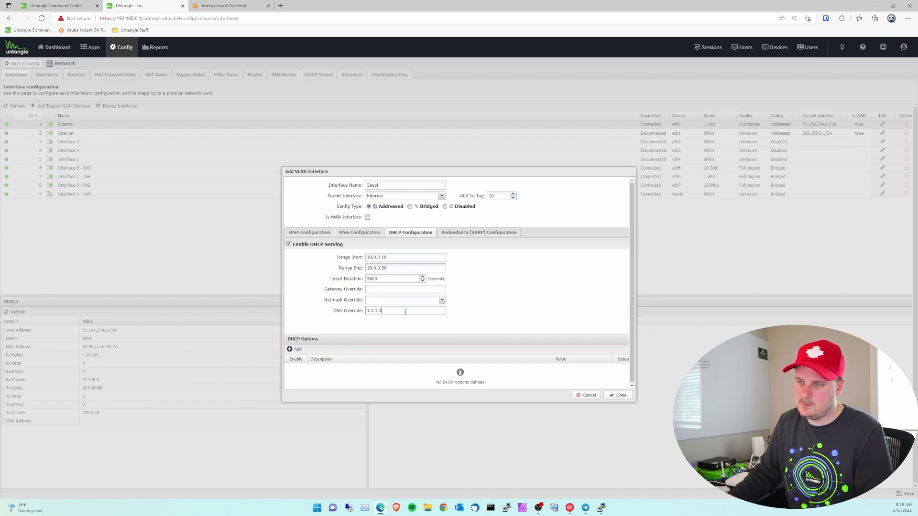
left_click(621, 396)
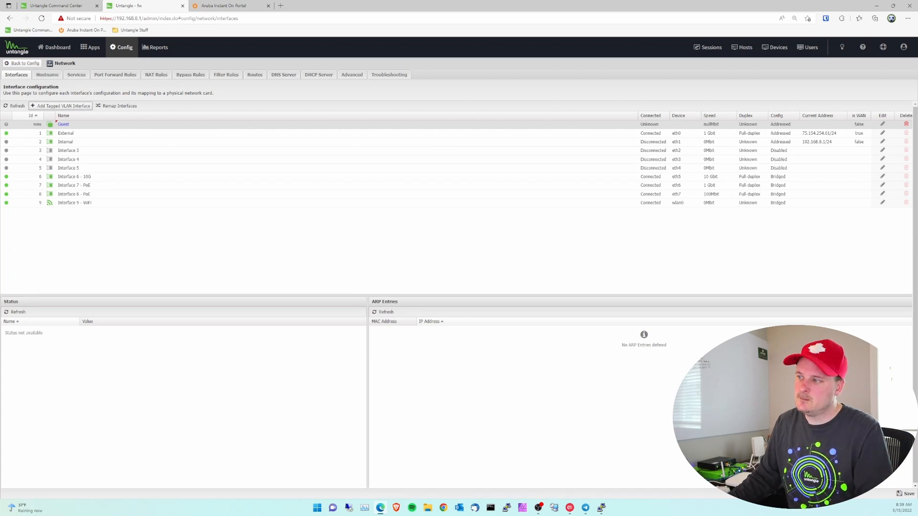
Save the Guest VLAN interface and acknowledge the connection-lost warning so the page reloads.
left_click(905, 494)
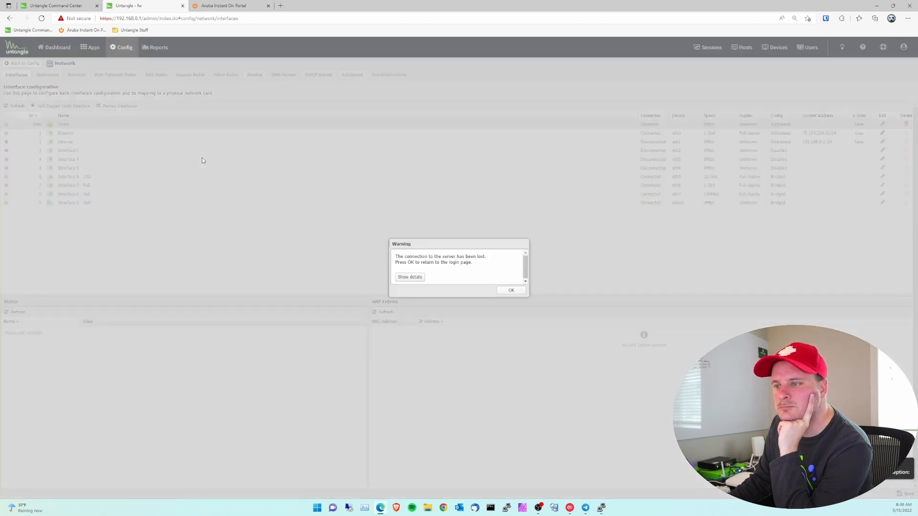
left_click(502, 290)
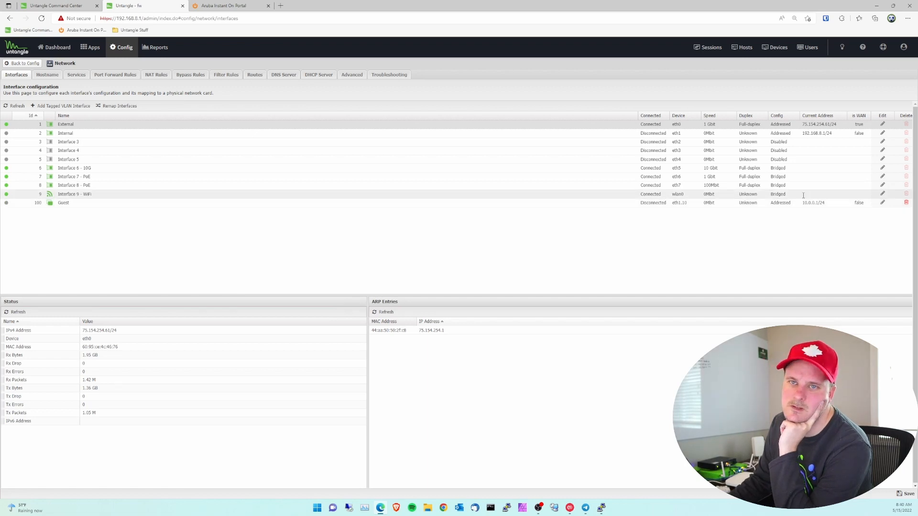
Change Interface 9 - WiFi from bridging to Internal to bridging to Guest, and save.
left_click(882, 194)
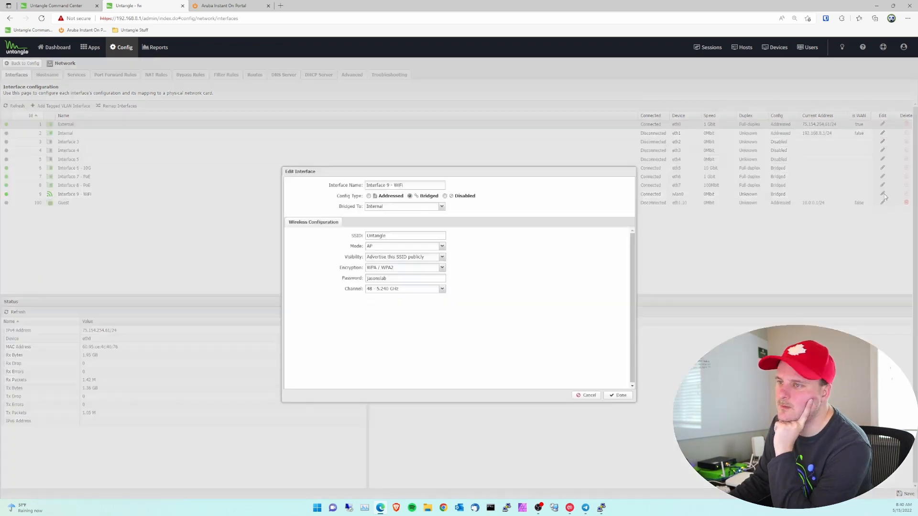
left_click(443, 207)
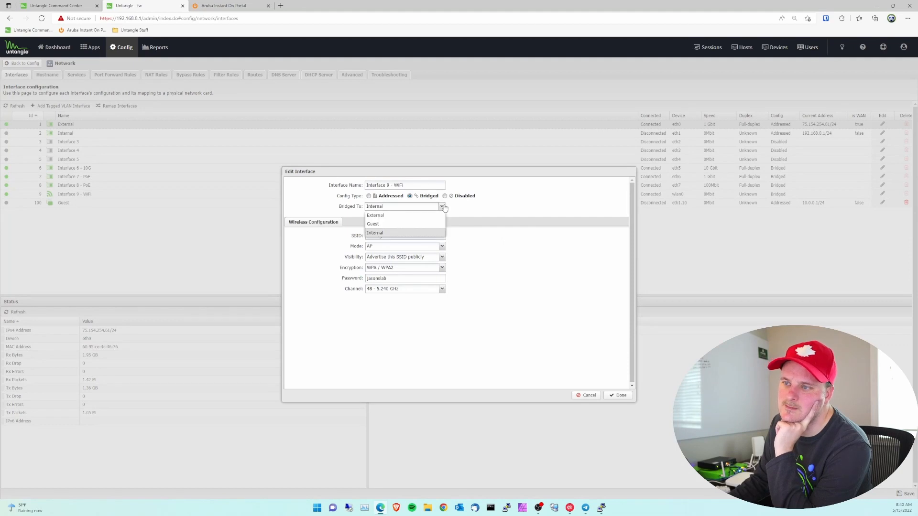
left_click(372, 224)
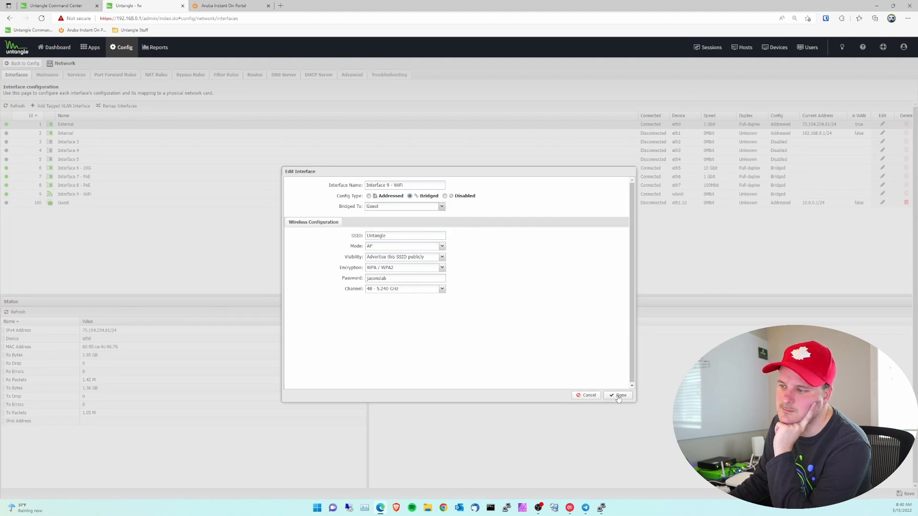
left_click(618, 396)
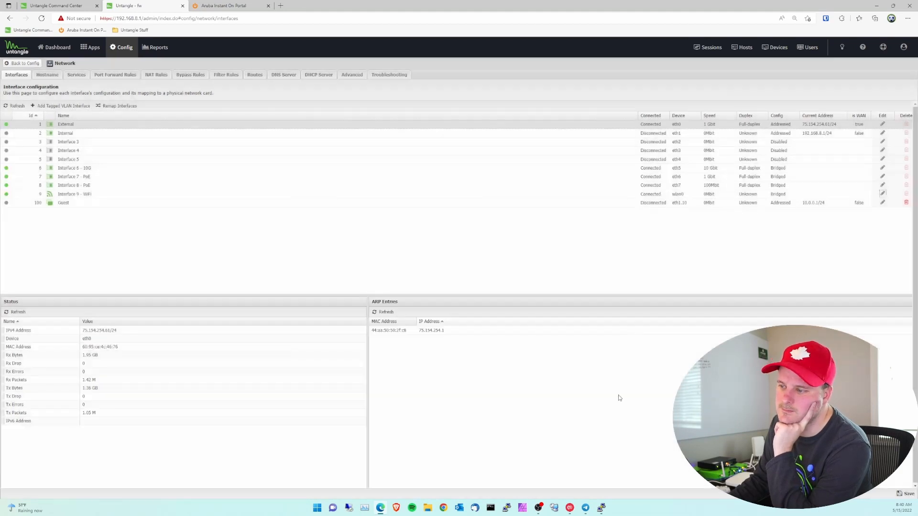
left_click(904, 493)
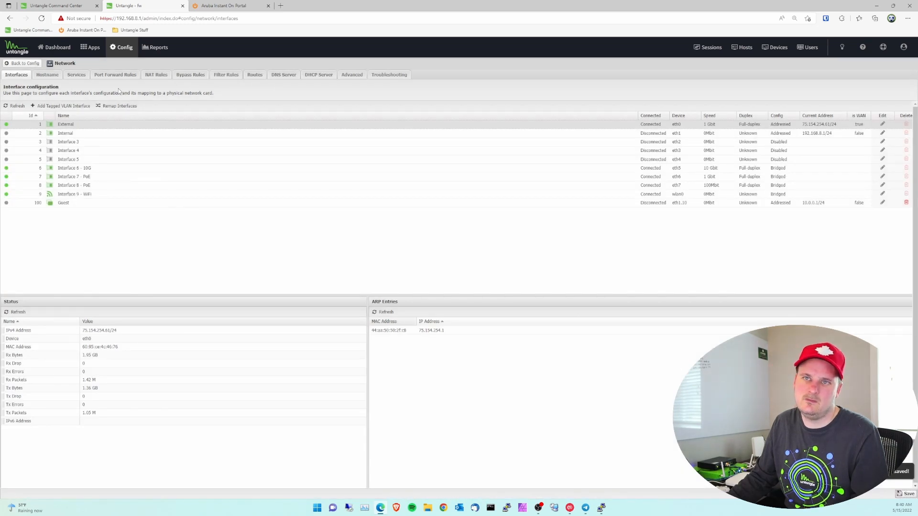
Review the Network settings' access rules, network cards, interfaces, hostname, services and port forwards.
left_click(355, 76)
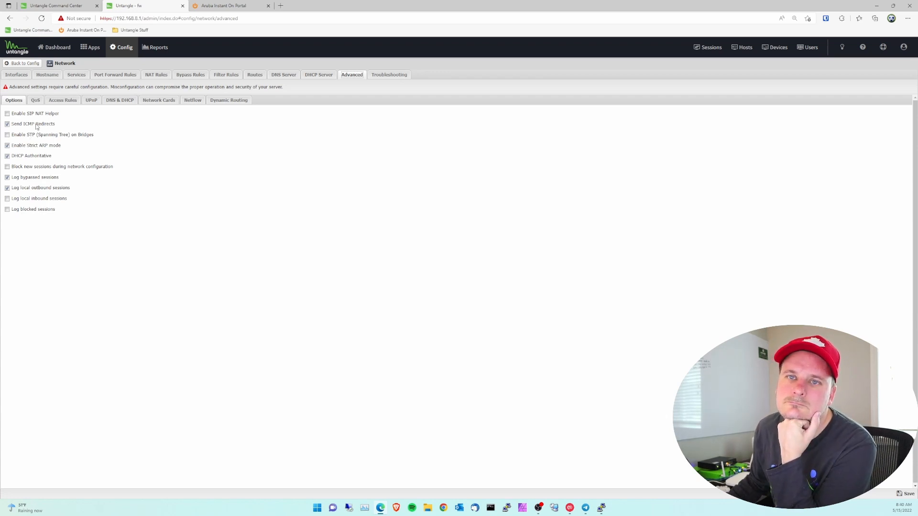
left_click(79, 101)
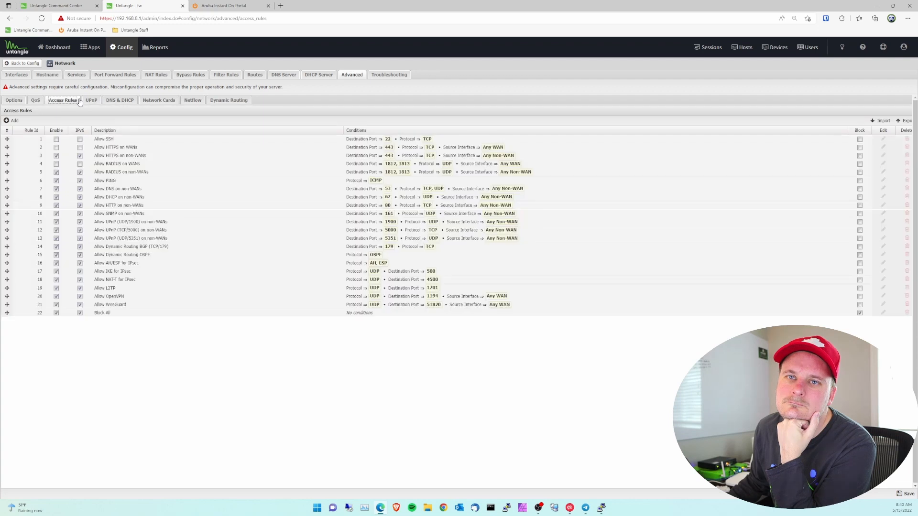
left_click(154, 101)
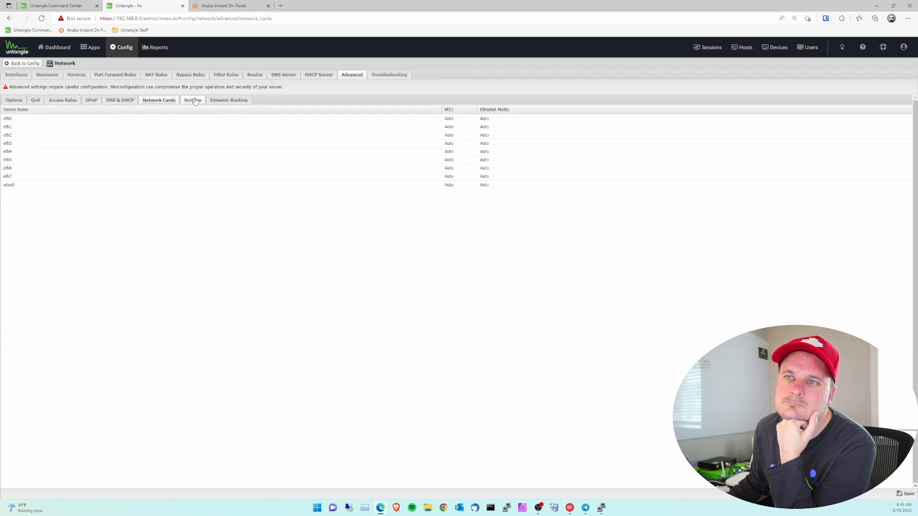
left_click(17, 75)
left_click(46, 76)
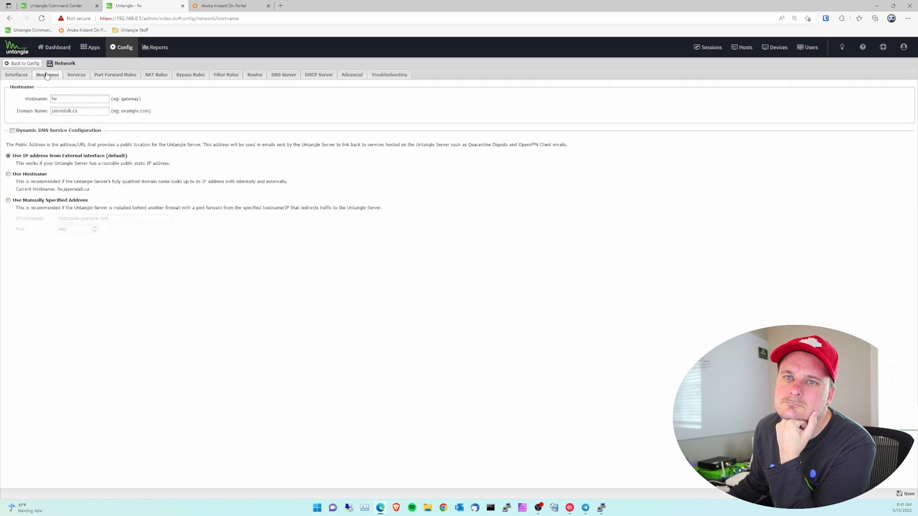
left_click(76, 76)
left_click(103, 77)
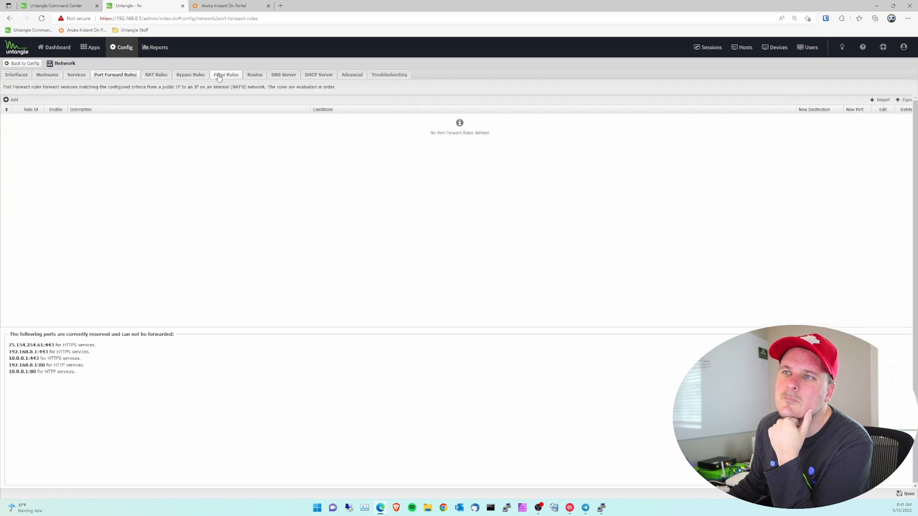
Review the Administration and System settings, then go to the Apps page.
left_click(124, 50)
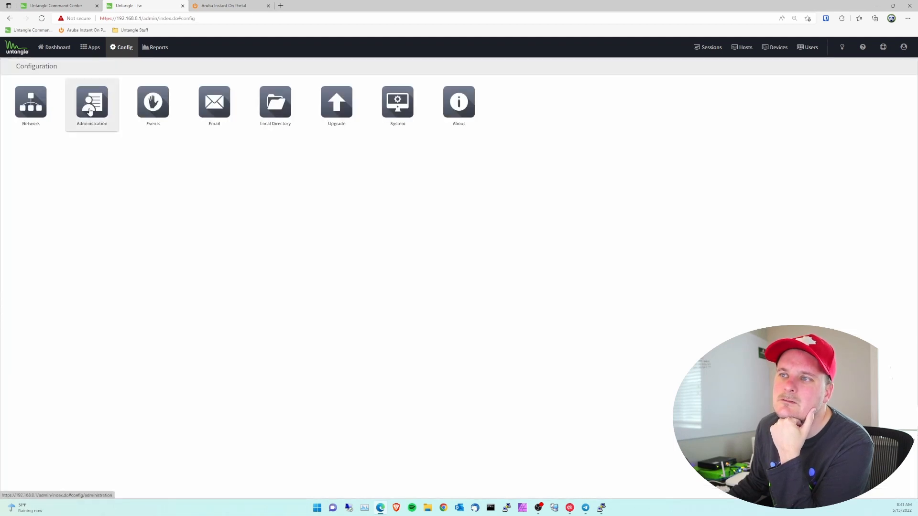
left_click(90, 111)
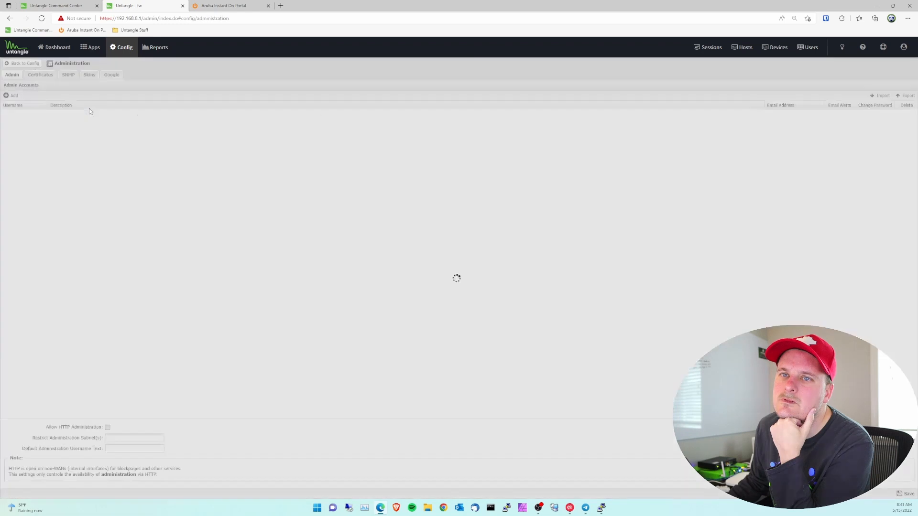
left_click(124, 50)
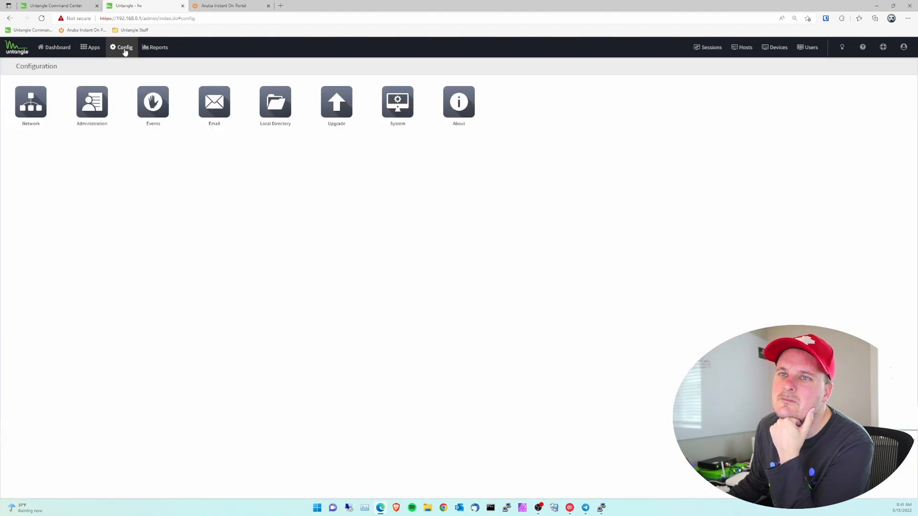
left_click(397, 102)
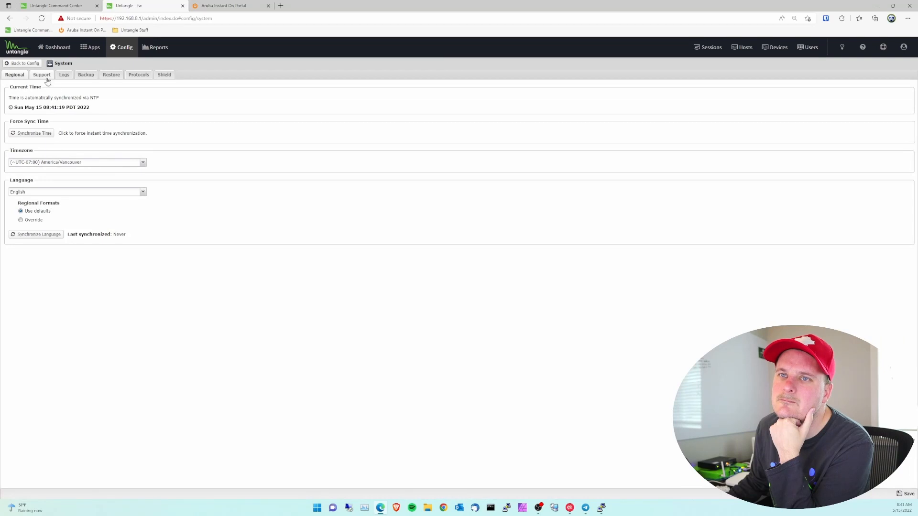
left_click(123, 49)
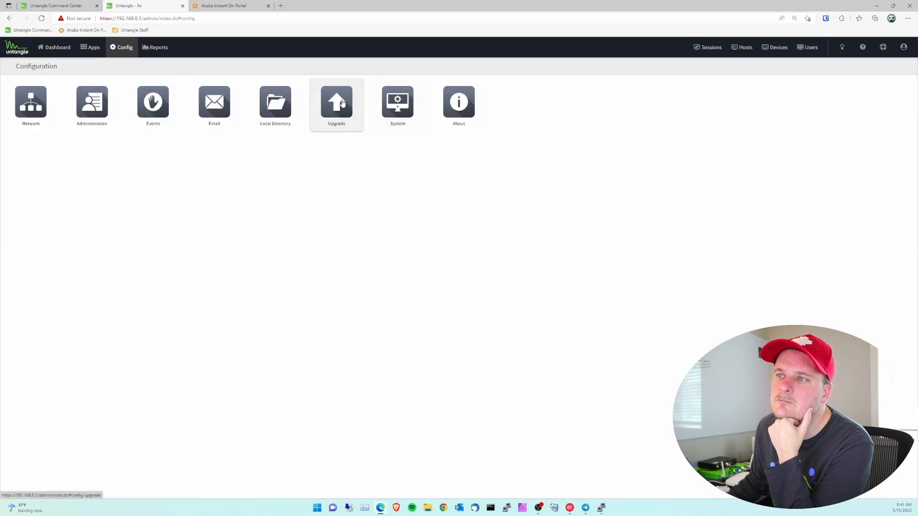
left_click(91, 101)
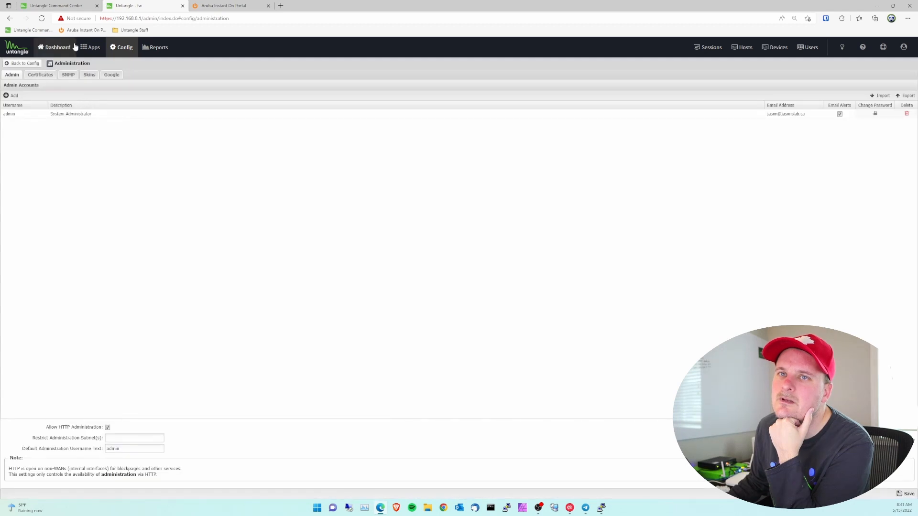
left_click(90, 48)
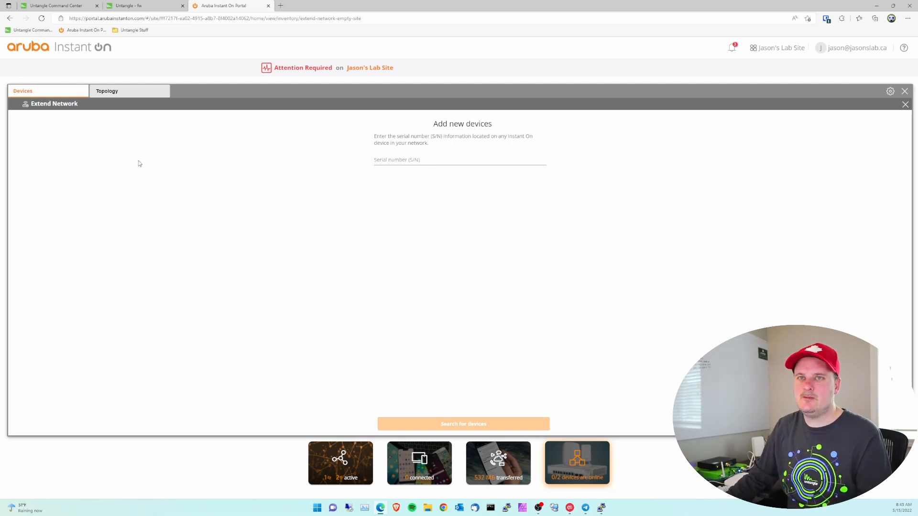
Return from the Aruba Instant On tab to the 'Untangle - fw' Network Interfaces page.
left_click(135, 7)
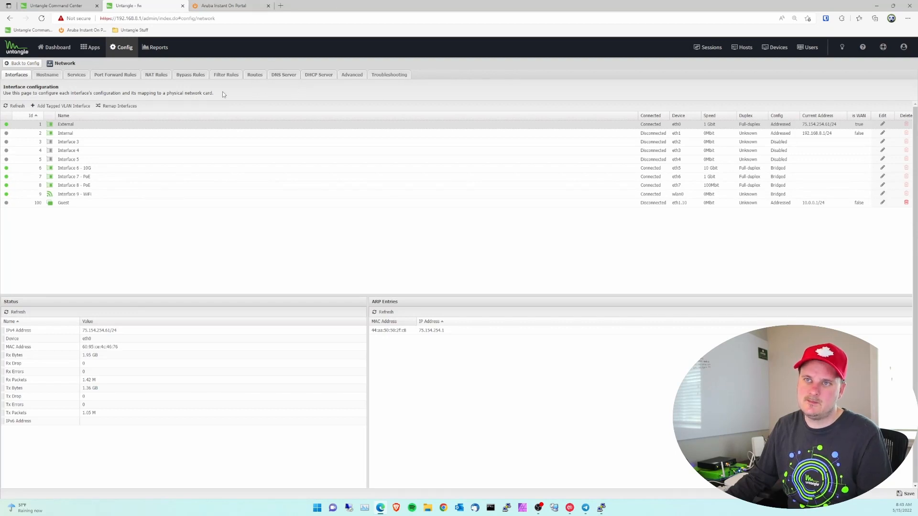
Start a new Network filter rule described as Block-Guest.
left_click(227, 76)
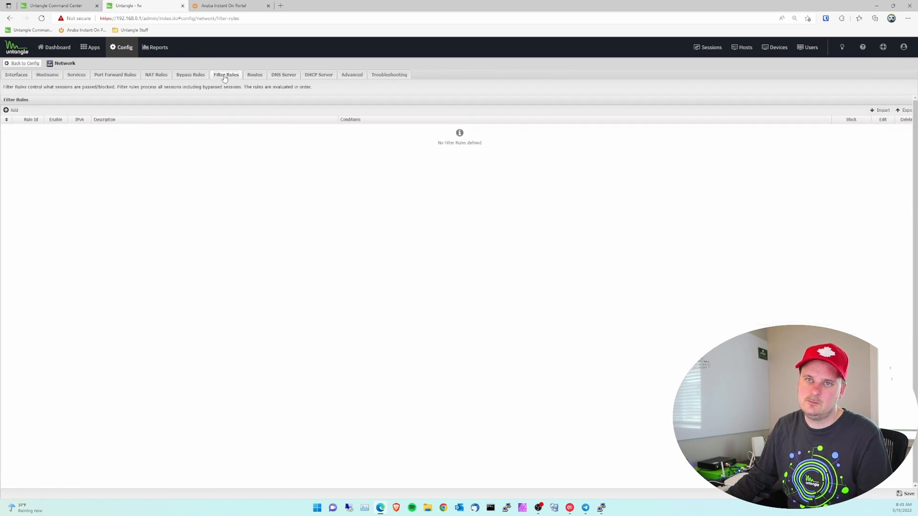
left_click(12, 110)
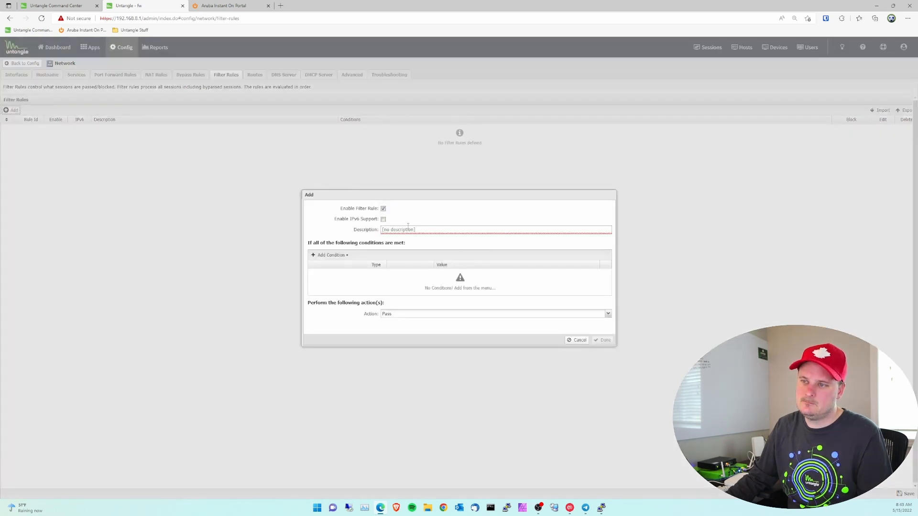
left_click(389, 228)
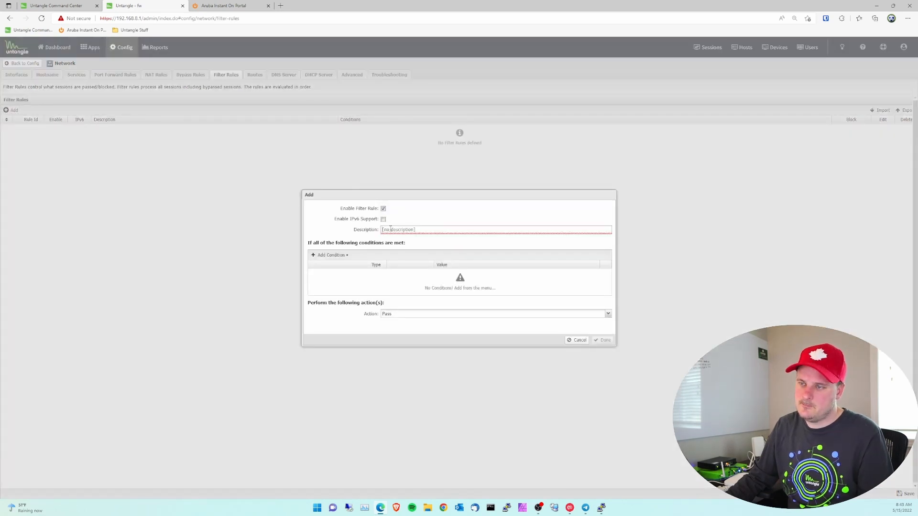
type("bLOG")
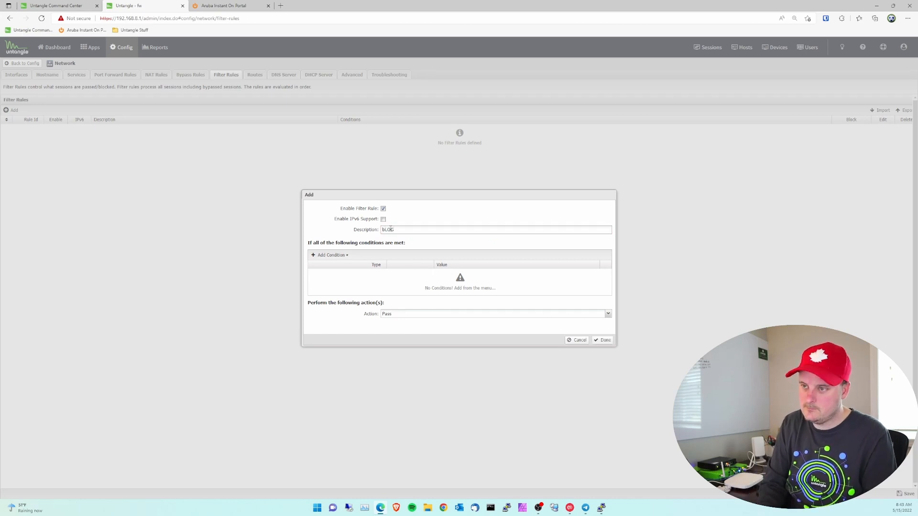
key("BackSpace")
key("BackSpace")
type("Block-Guest")
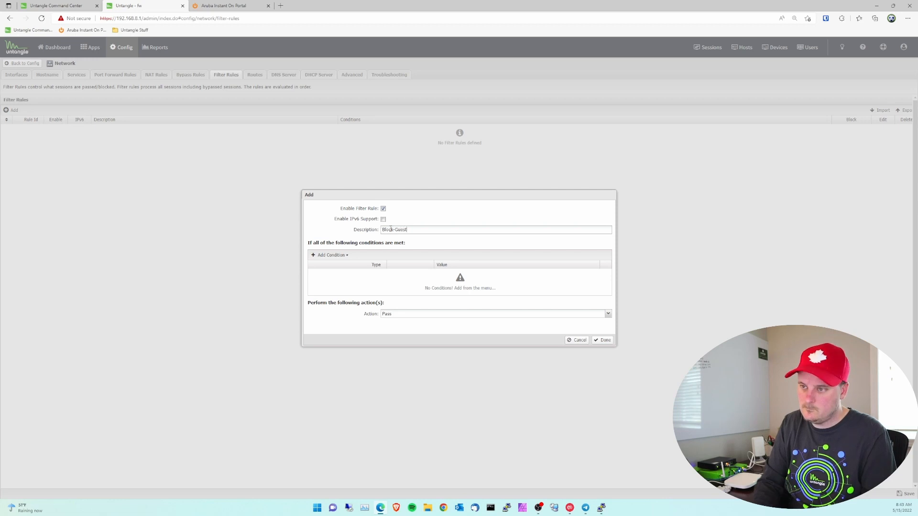
Make the rule block Source Interface Guest to Destination Interface Internal, and save it.
left_click(323, 257)
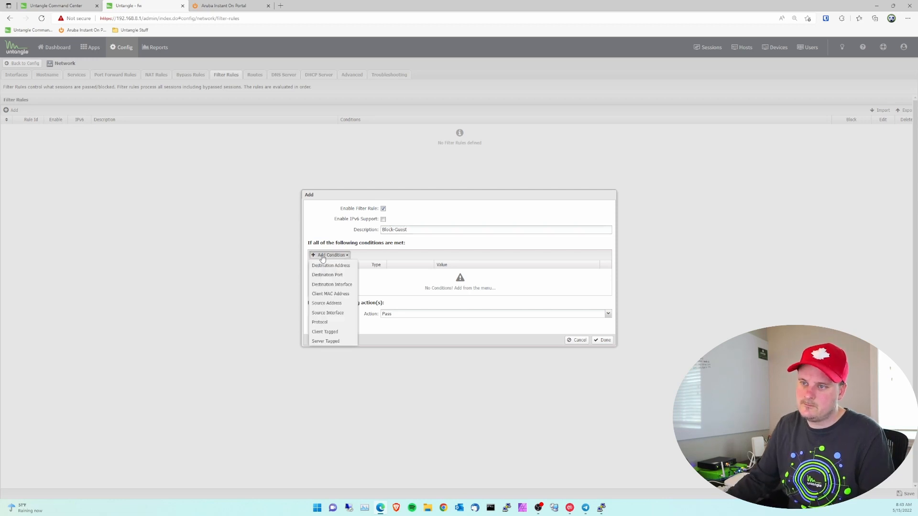
left_click(329, 313)
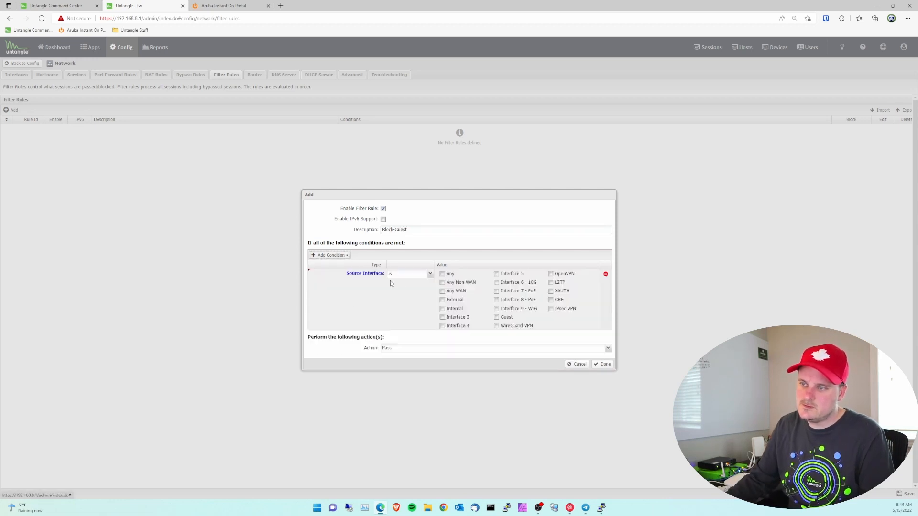
left_click(496, 318)
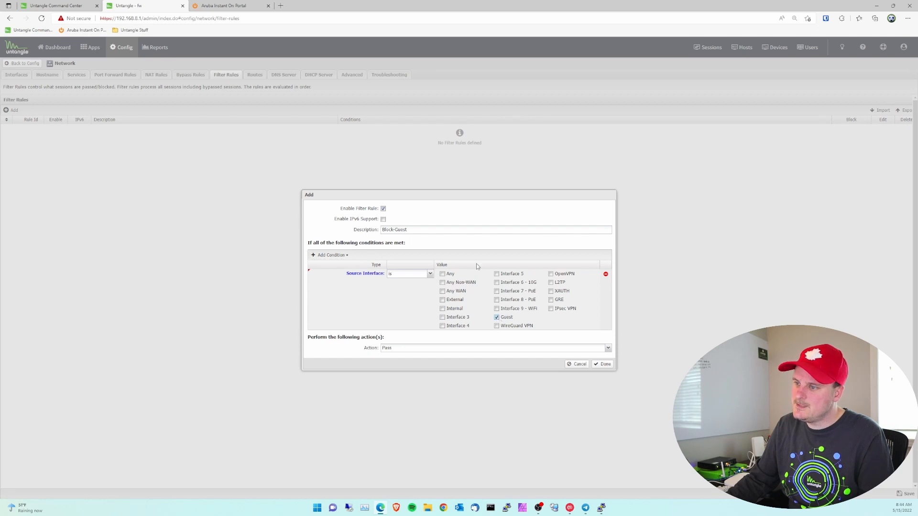
left_click(340, 256)
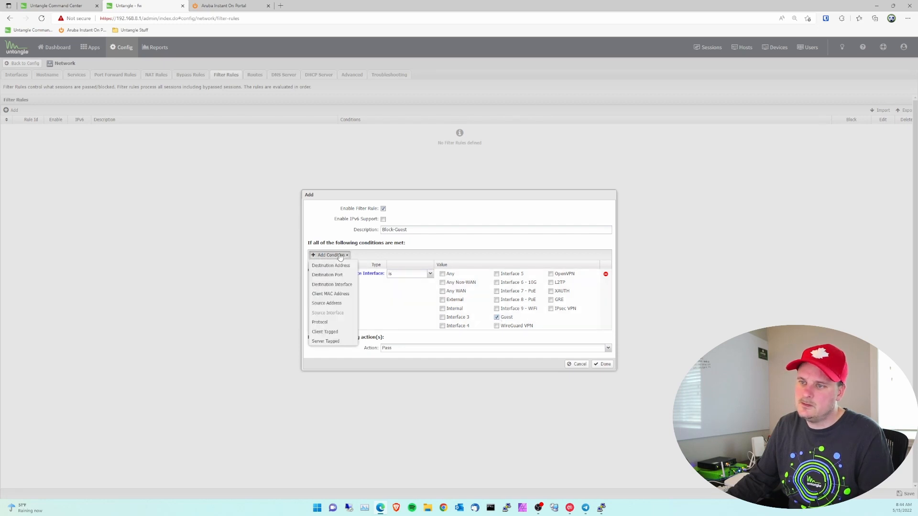
left_click(331, 284)
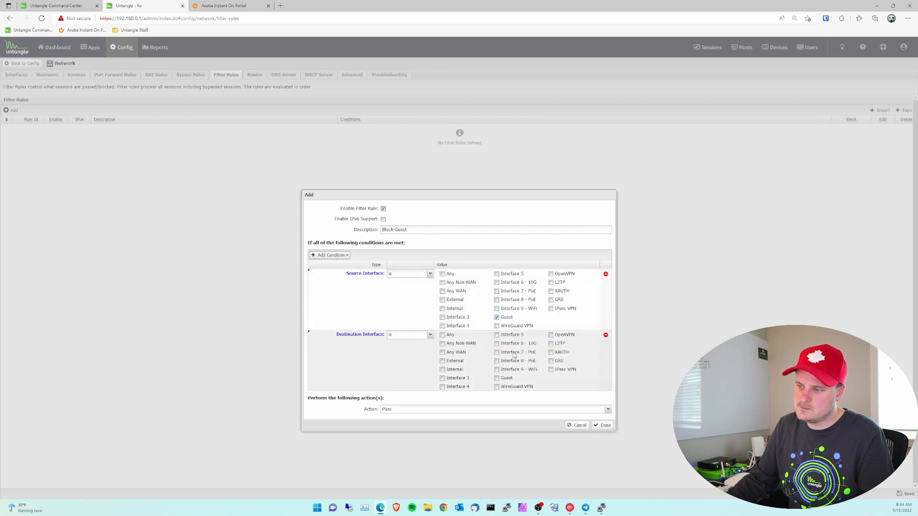
left_click(443, 370)
left_click(399, 410)
left_click(396, 421)
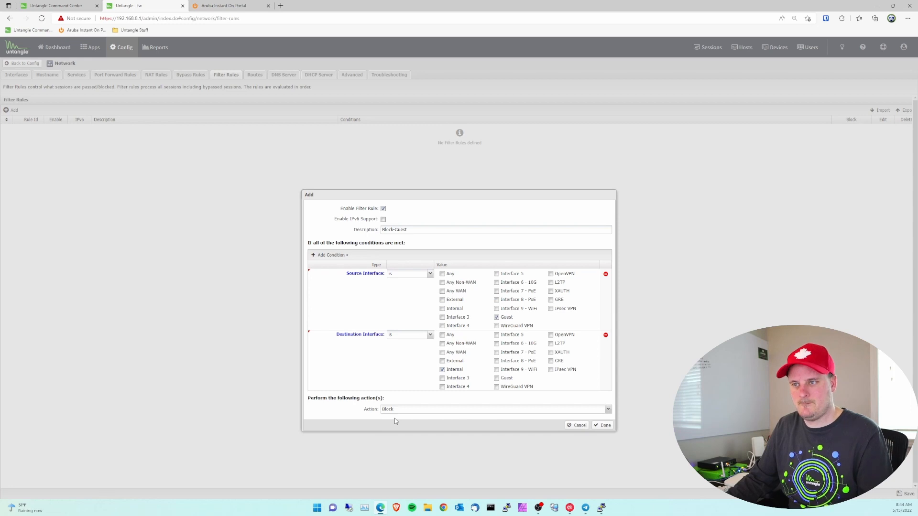
left_click(605, 426)
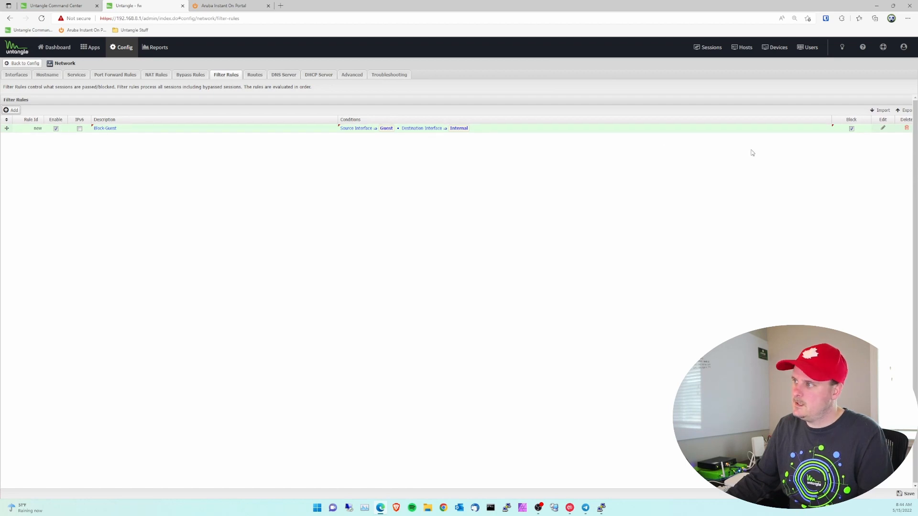
left_click(905, 494)
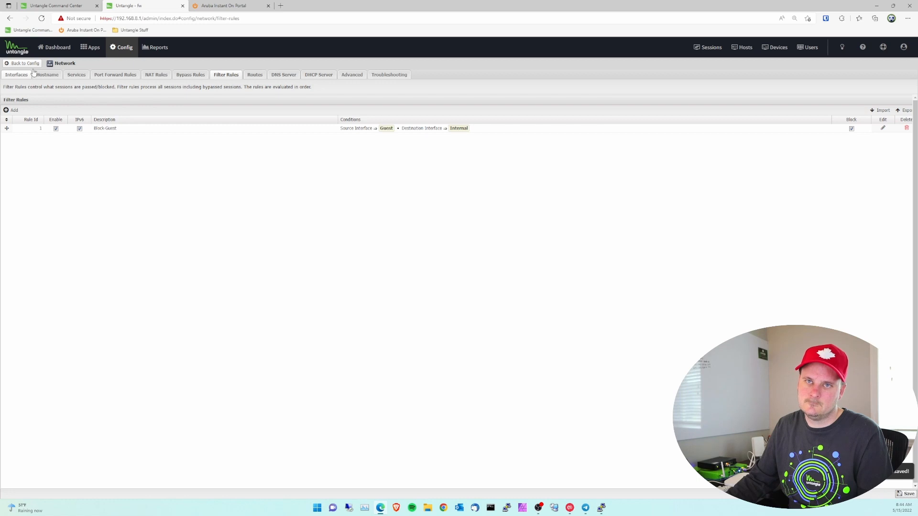
Create a Policy Manager policy named Guest, then view the policy Rules tab.
left_click(91, 47)
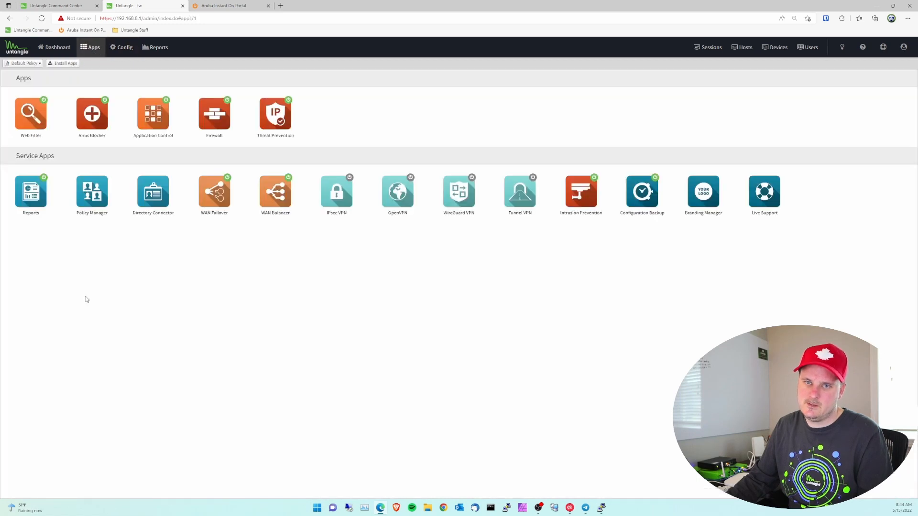
left_click(95, 192)
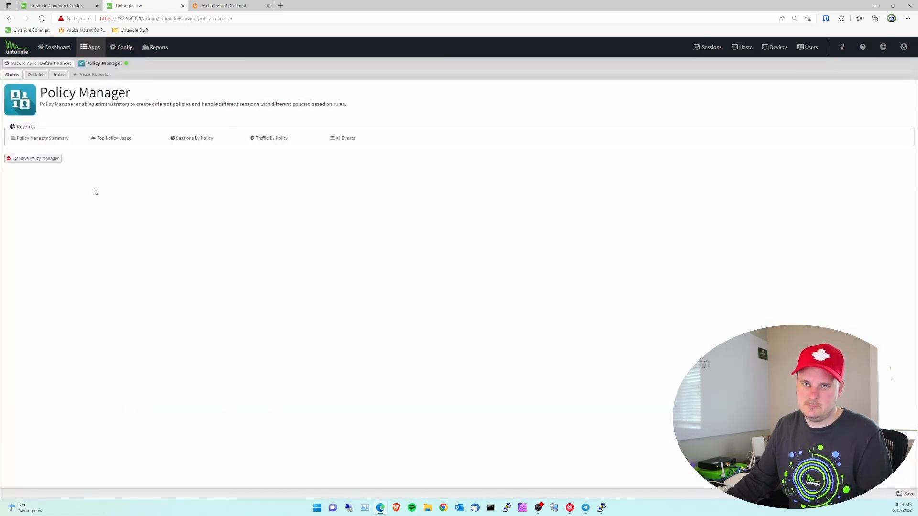
left_click(37, 75)
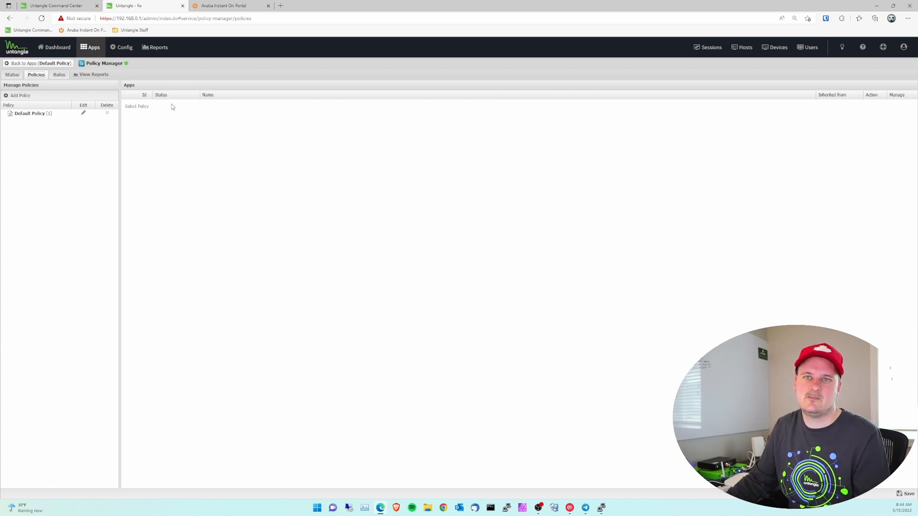
left_click(20, 96)
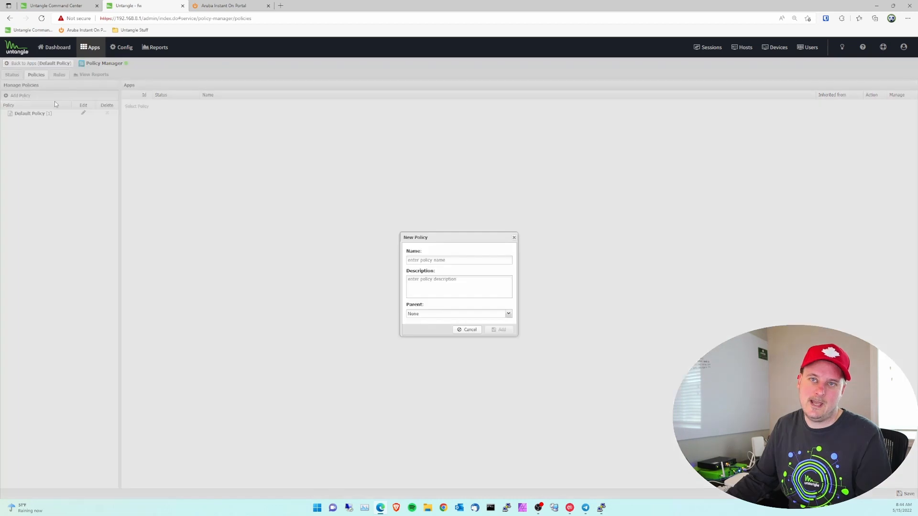
type("Guest")
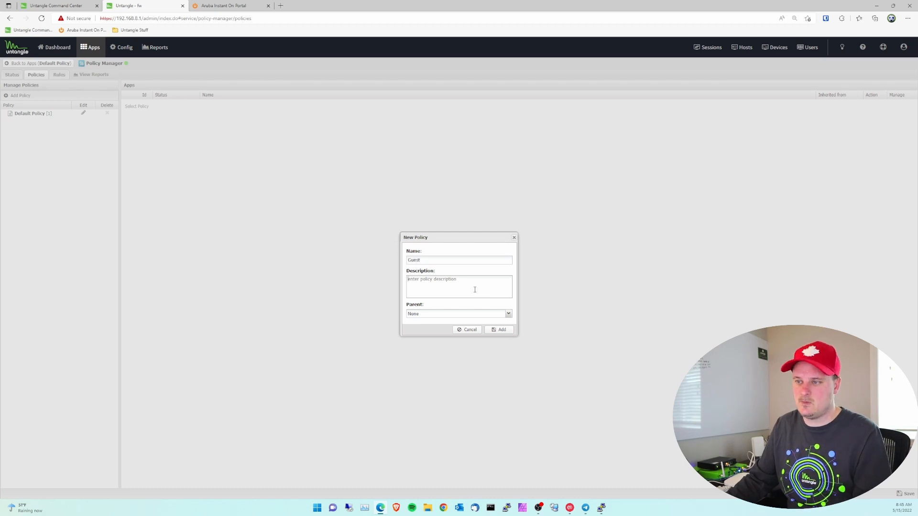
left_click(499, 329)
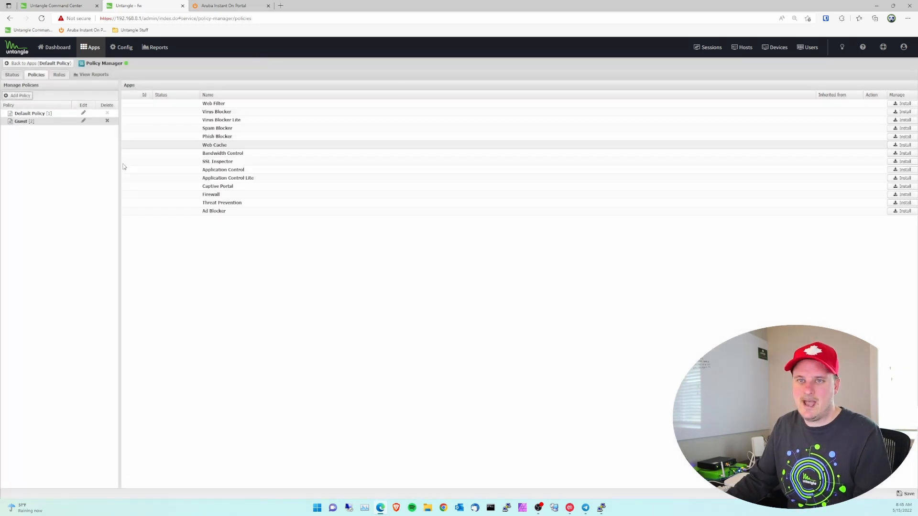
left_click(59, 75)
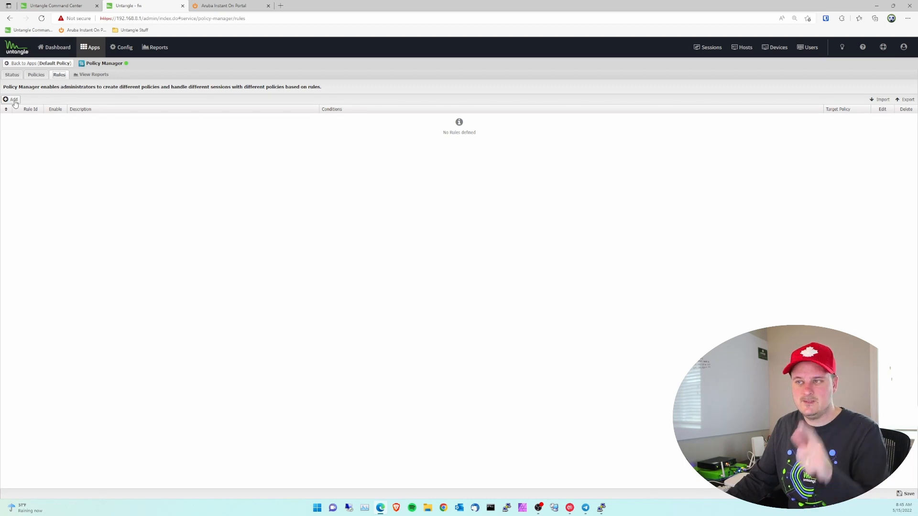
Start a policy rule named 'Guest- Policy' matching Source Interface Guest.
left_click(13, 99)
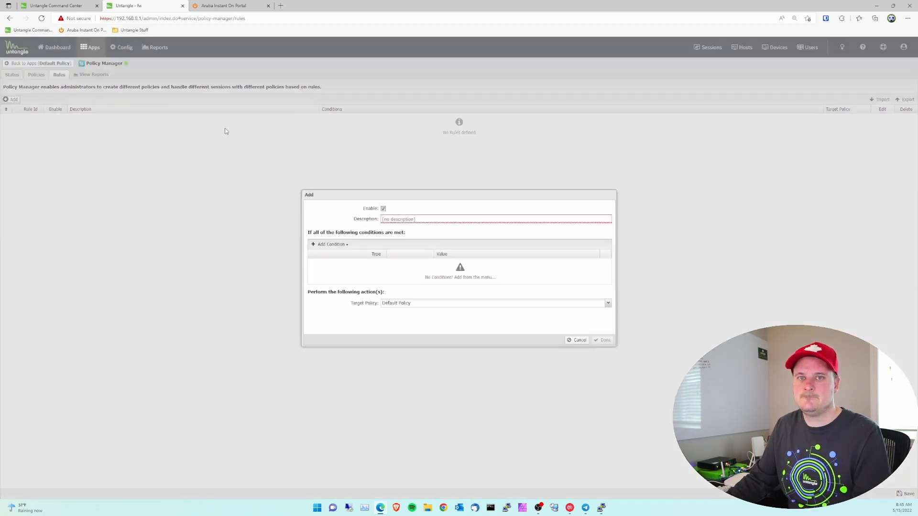
left_click(396, 219)
type("Gu")
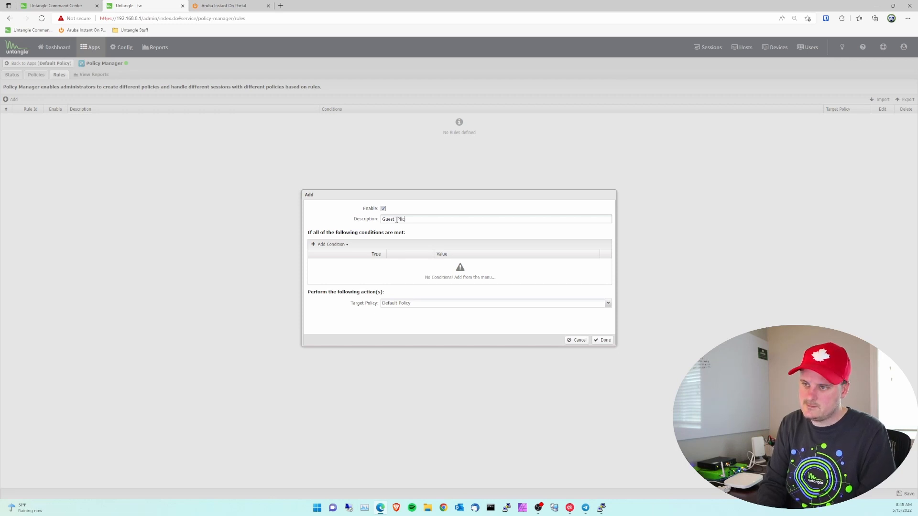
type("est- P")
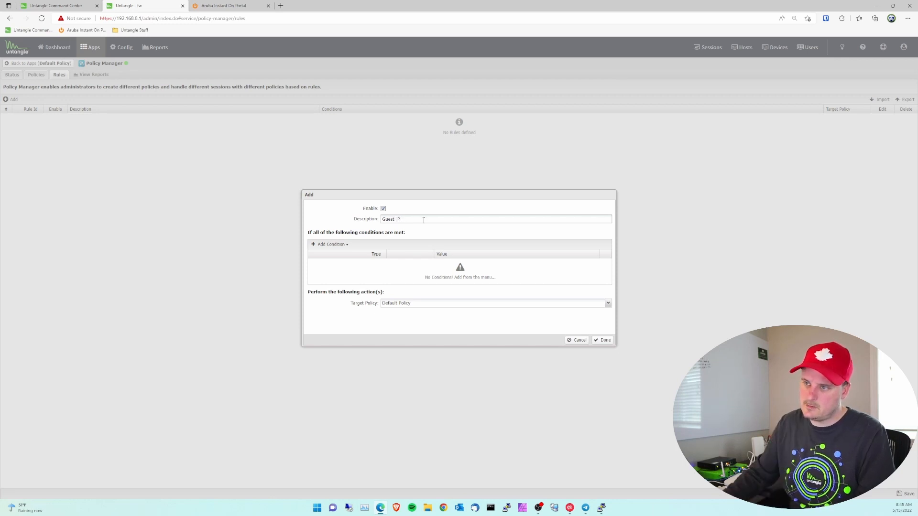
type("olicy")
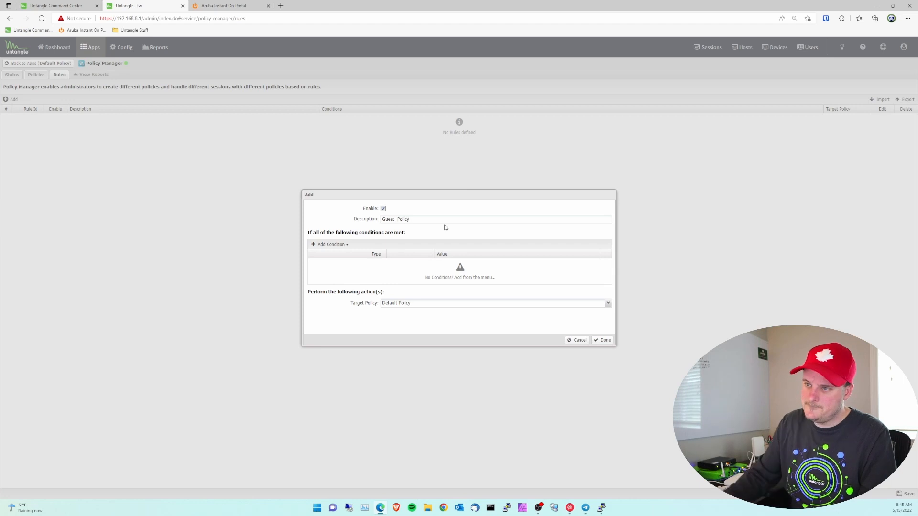
left_click(337, 245)
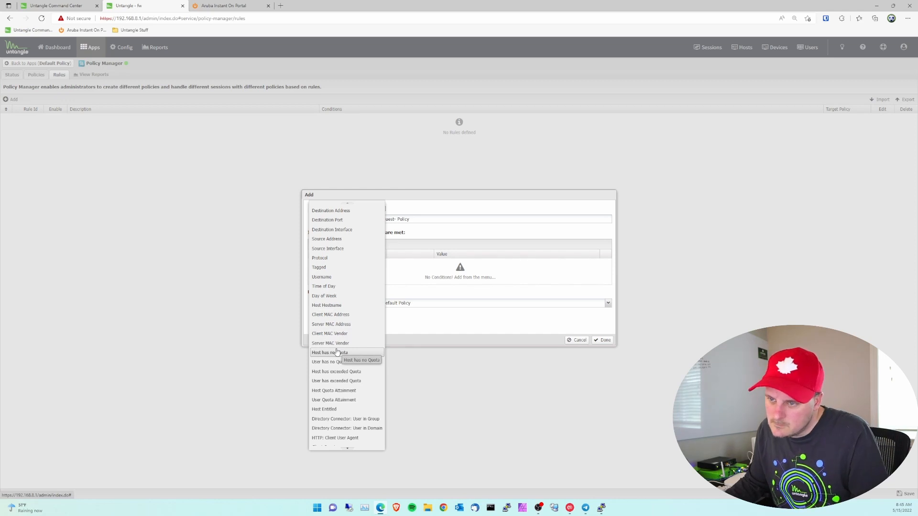
left_click(334, 249)
left_click(496, 306)
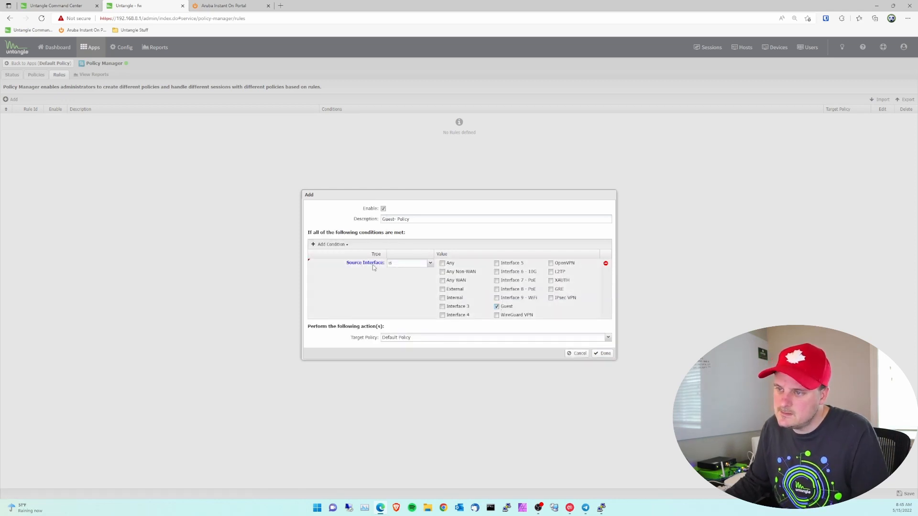
Add Destination Interface External, set Target Policy to Guest, and save the rule.
left_click(345, 262)
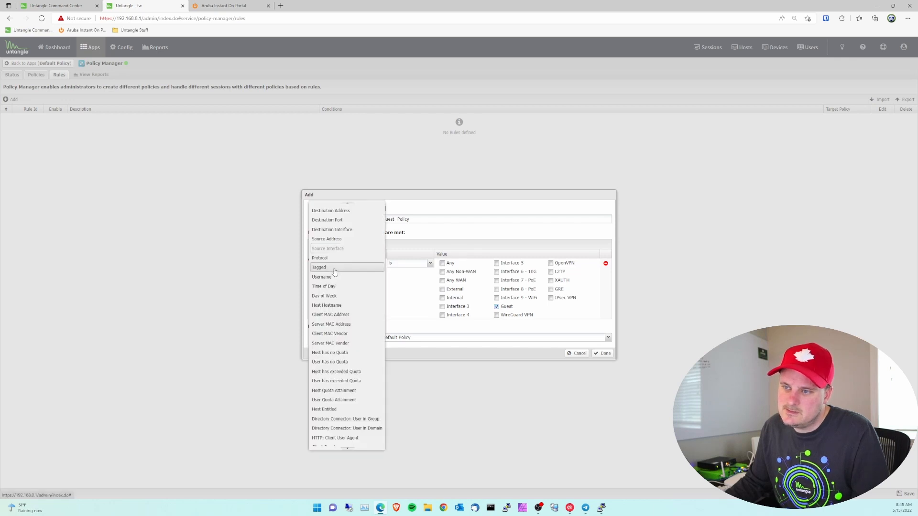
left_click(334, 231)
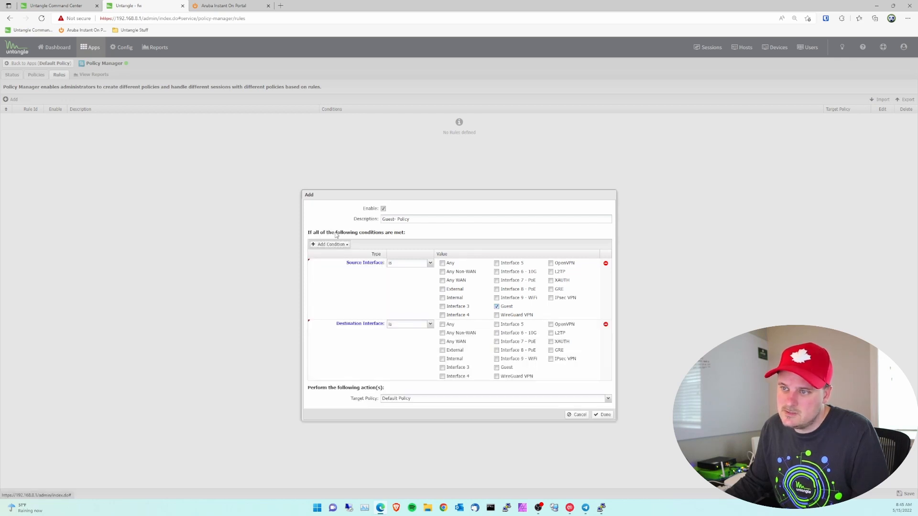
left_click(442, 350)
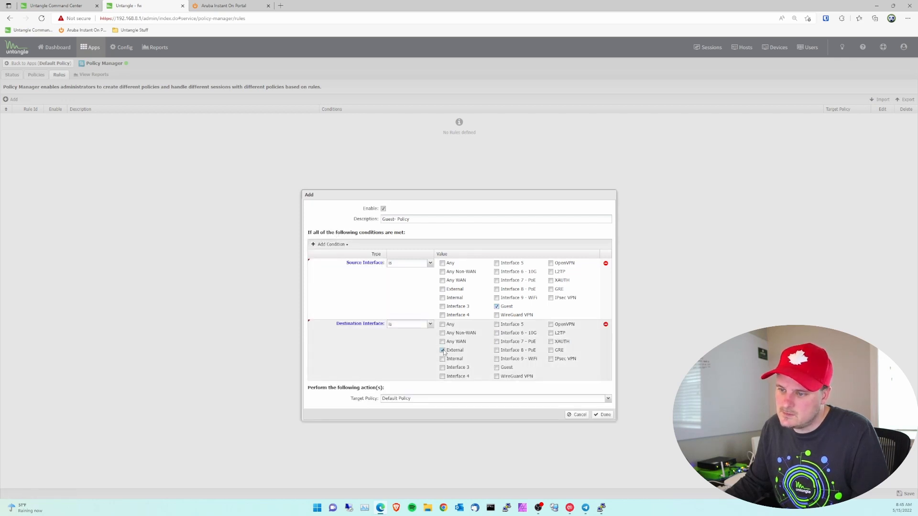
left_click(420, 399)
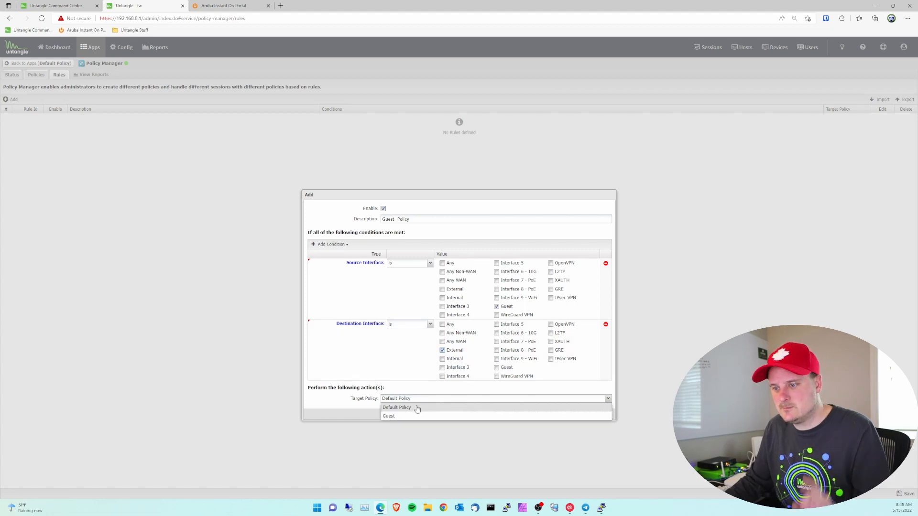
left_click(413, 416)
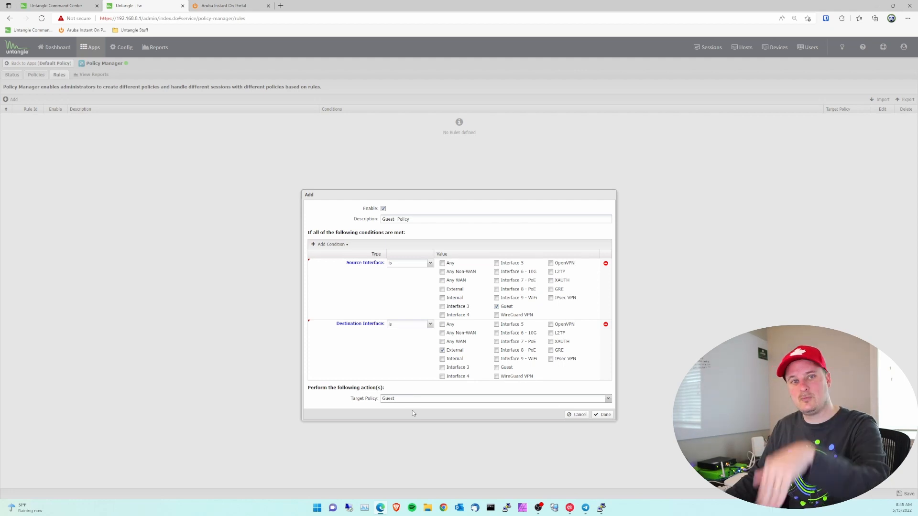
left_click(602, 414)
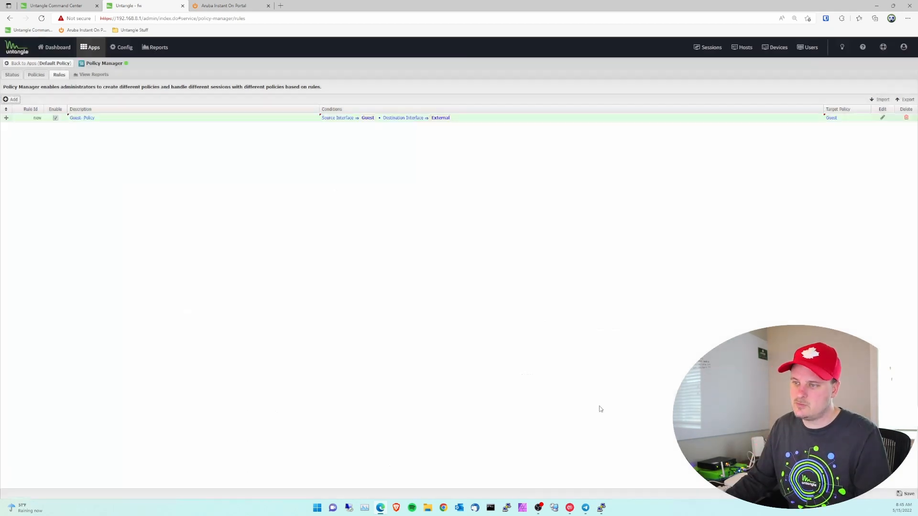
left_click(906, 493)
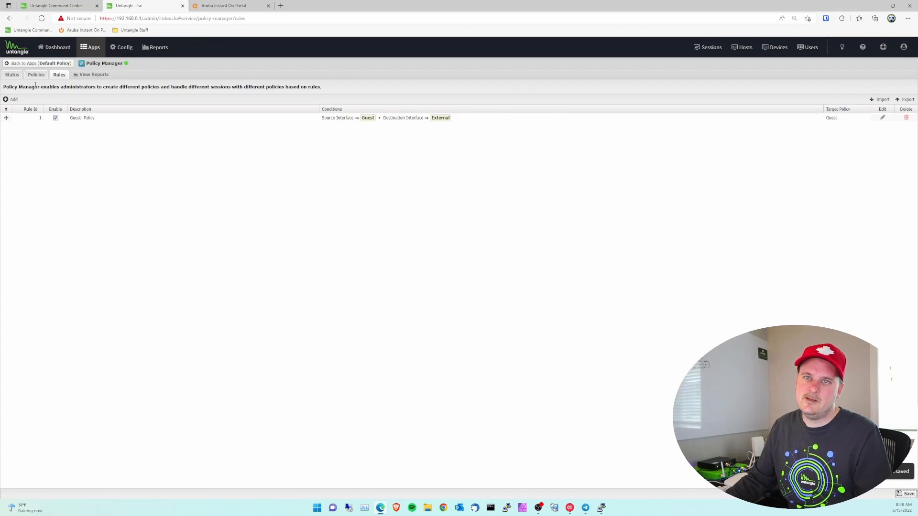
Switch the Apps page to the Guest policy.
left_click(26, 64)
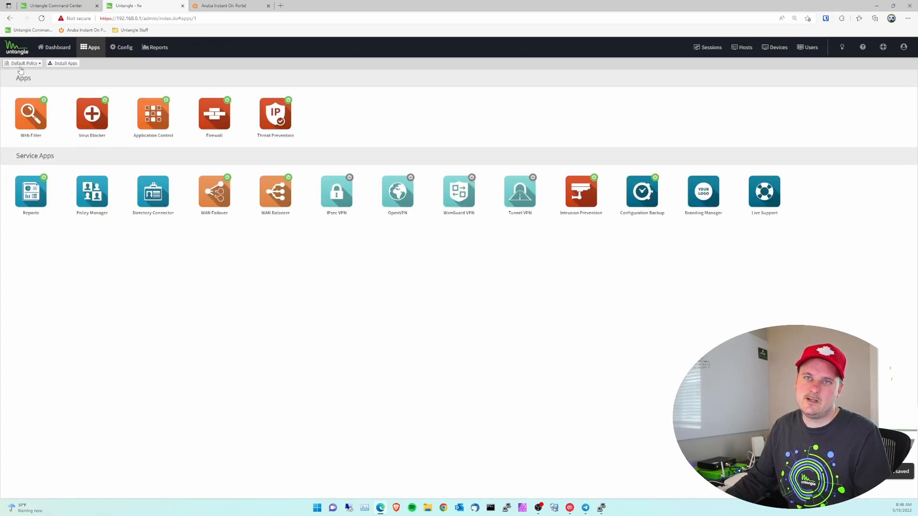
left_click(23, 63)
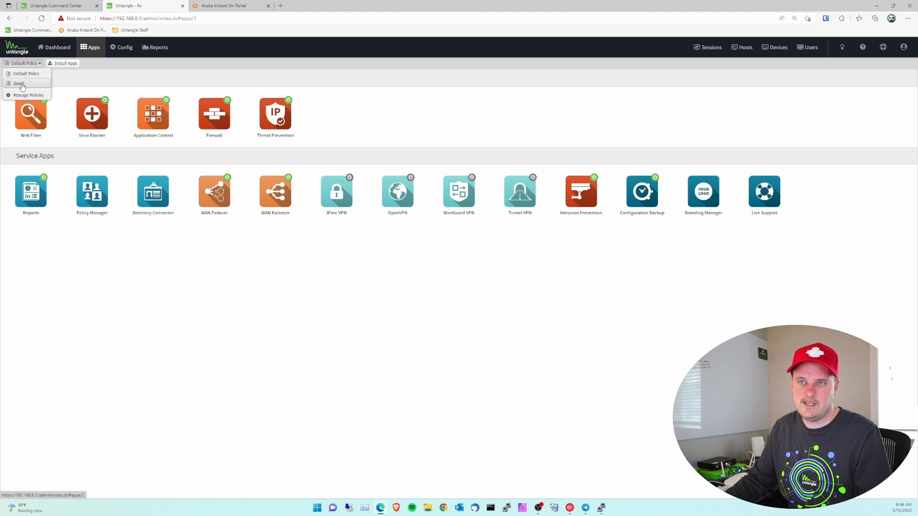
left_click(19, 83)
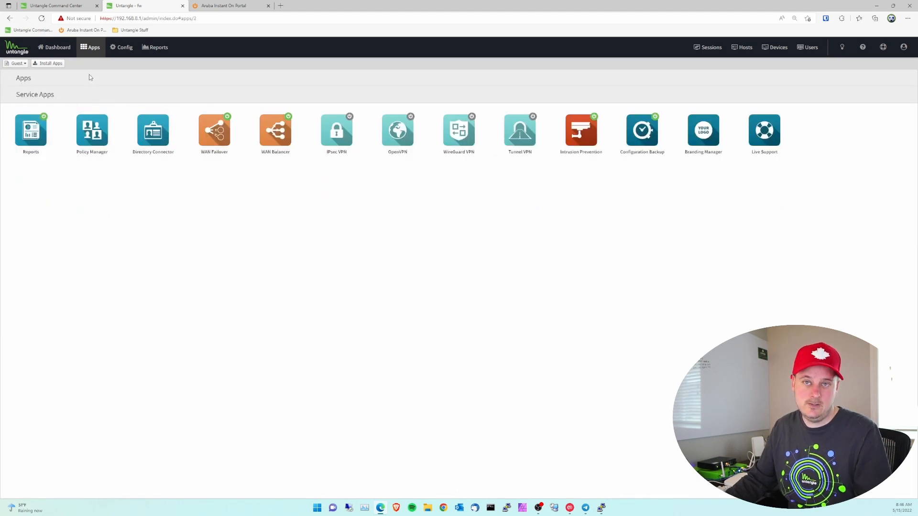
Install Virus Blocker and Web Filter in the Guest policy and view its apps.
left_click(51, 64)
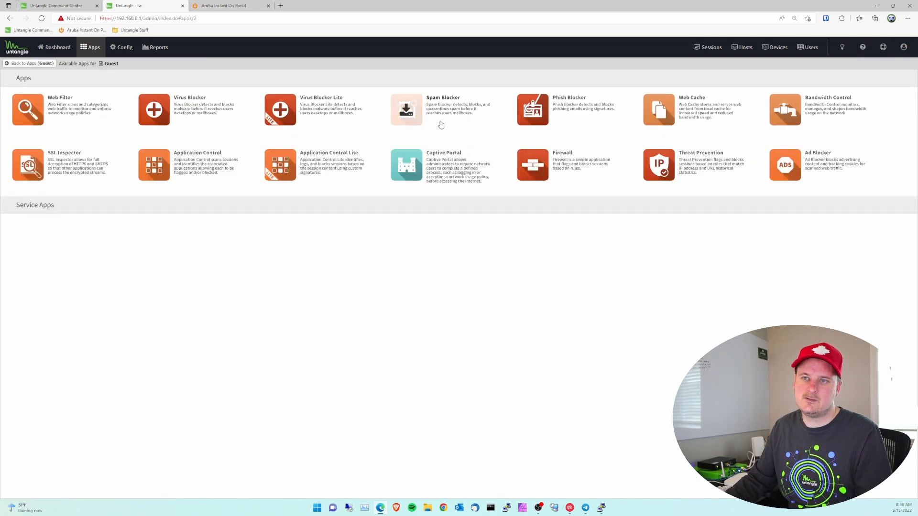
left_click(156, 112)
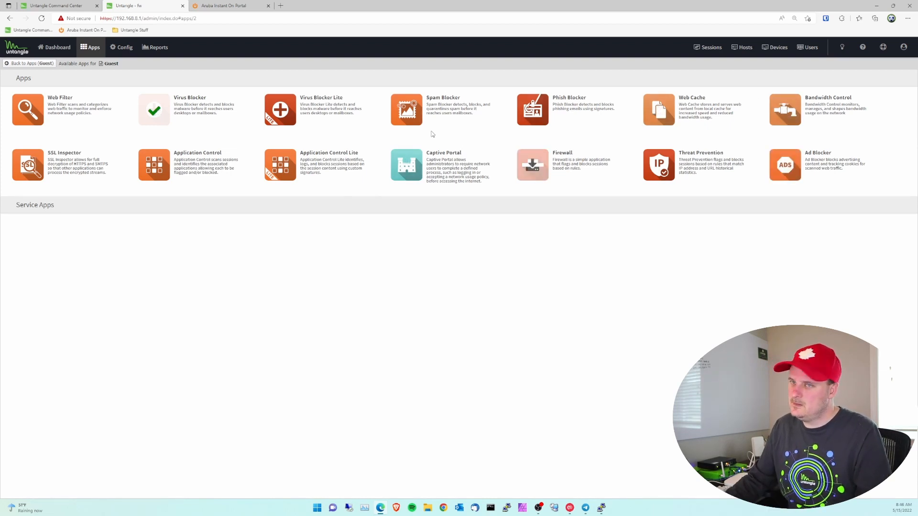
left_click(54, 106)
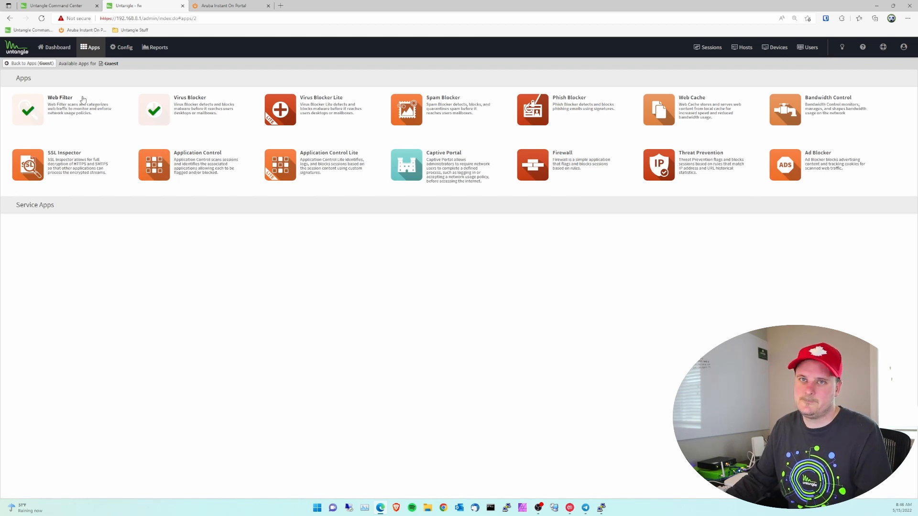
left_click(29, 63)
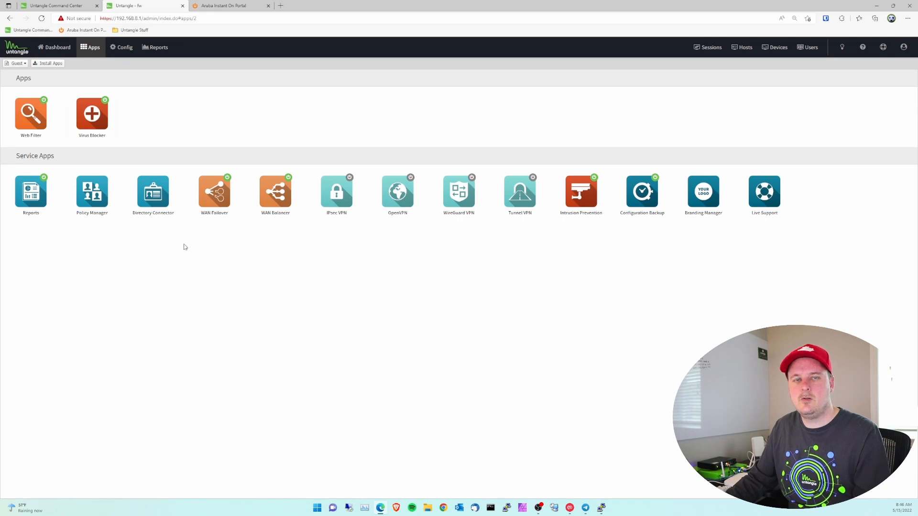
left_click(25, 66)
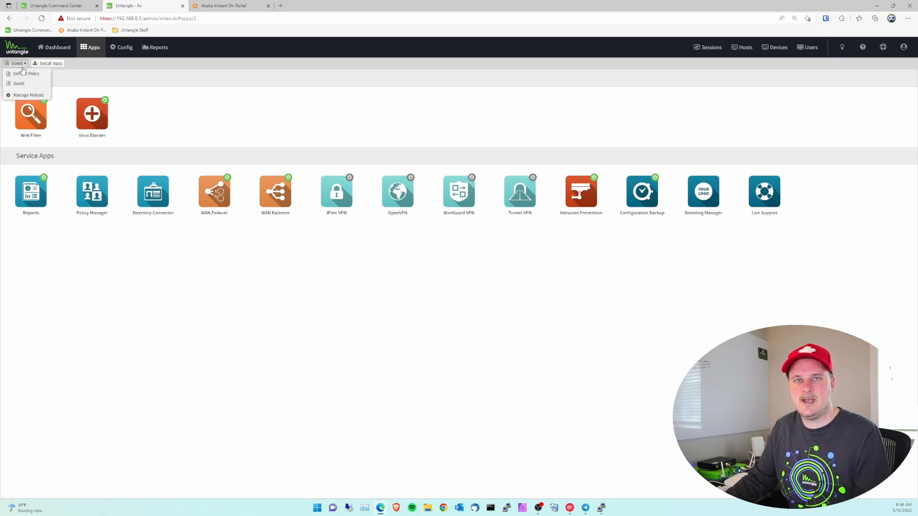
left_click(21, 84)
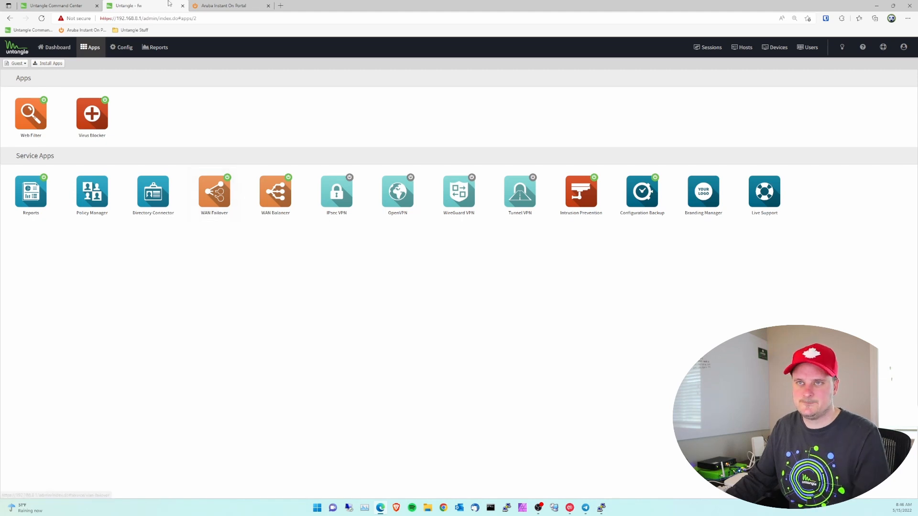
Search the Aruba Instant On portal for the device's pasted serial number, which finds nothing.
left_click(227, 5)
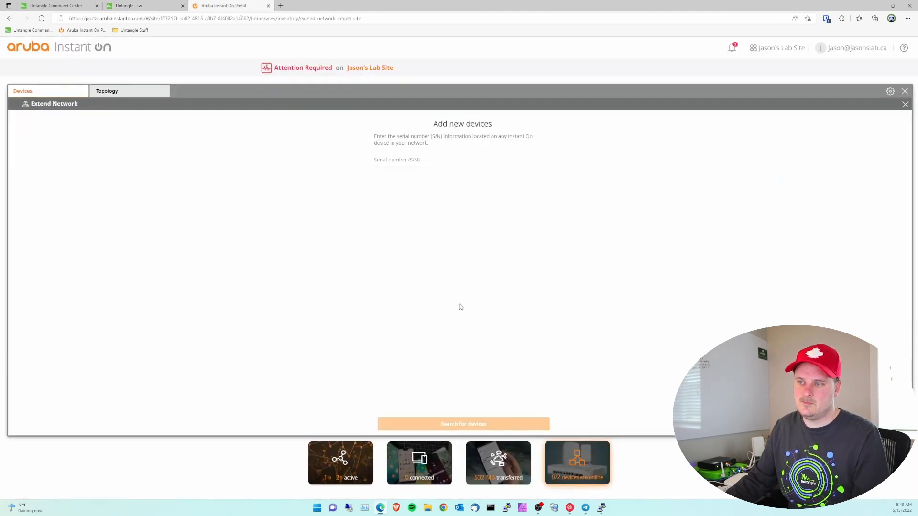
left_click(426, 161)
key("ctrl+v")
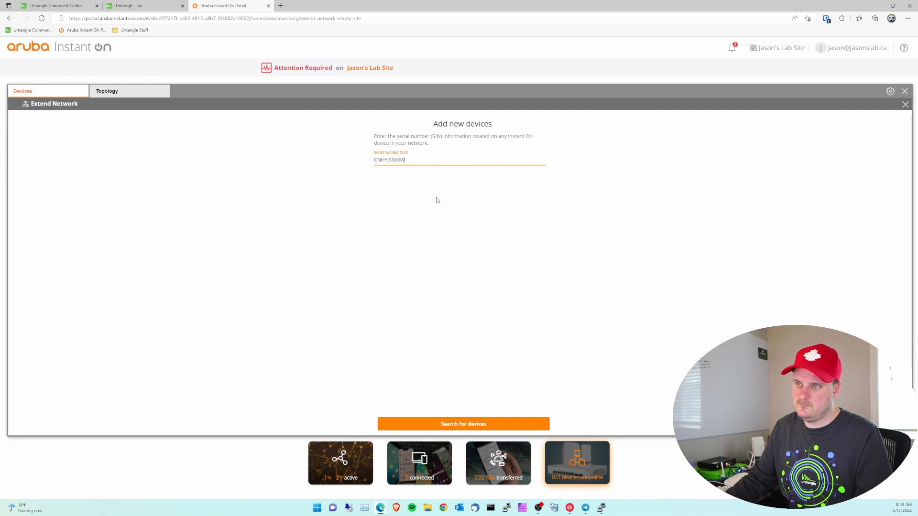
left_click(462, 422)
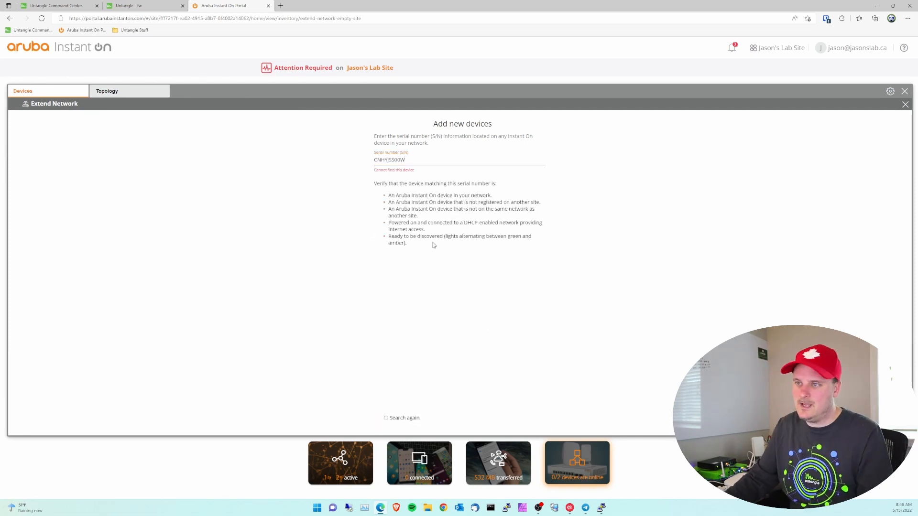
left_click(133, 5)
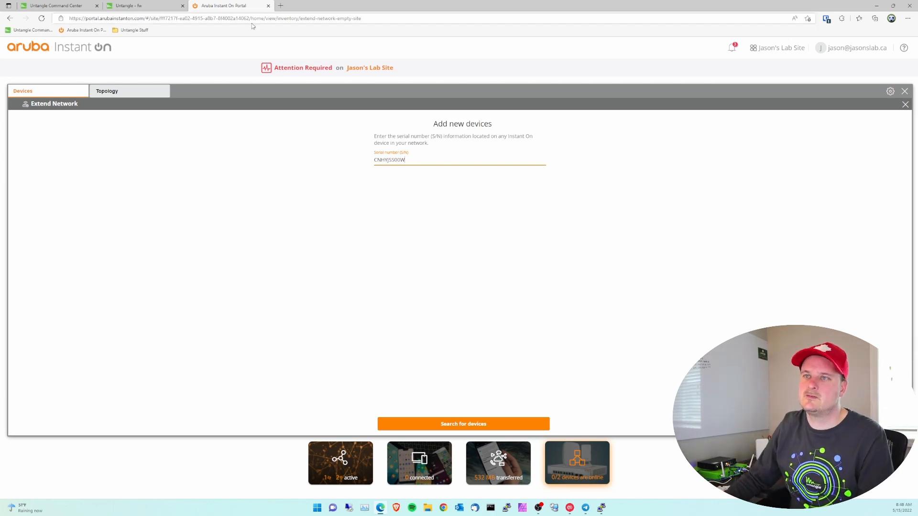
Return the Aruba portal to its dashboard and show the Untangle apps page.
left_click(33, 52)
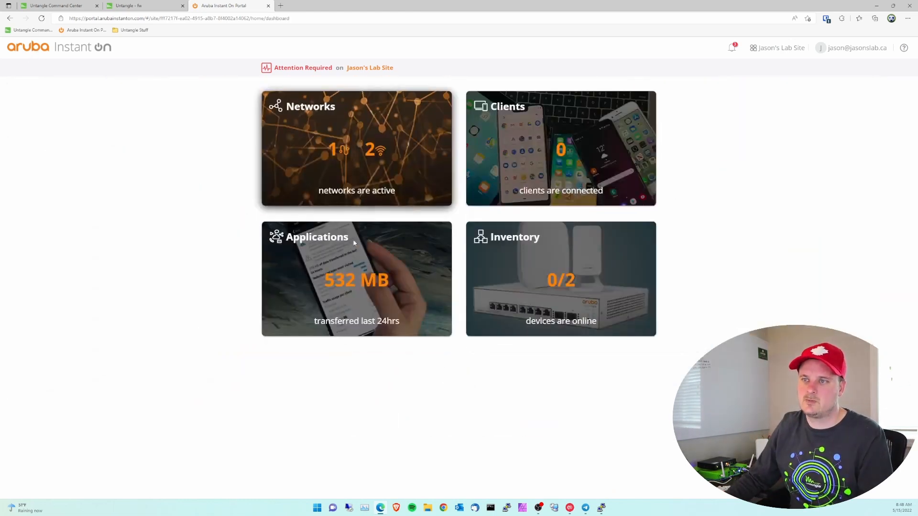
left_click(129, 4)
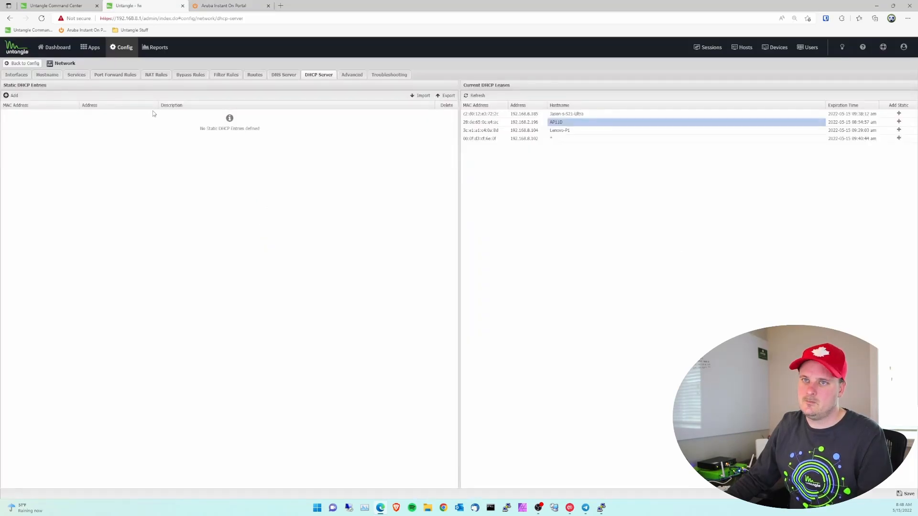
left_click(91, 47)
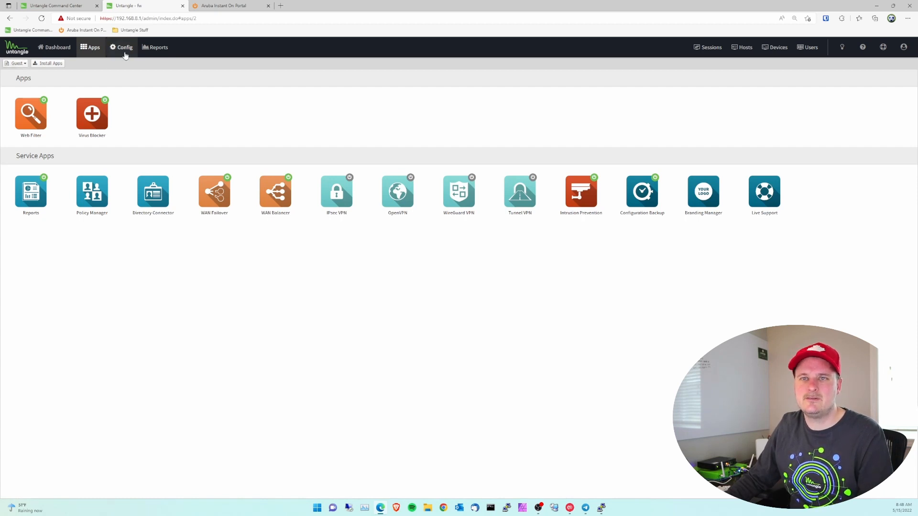
Show Network > Advanced > Access Rules (22 rules), discarding the new-rule dialog.
left_click(128, 51)
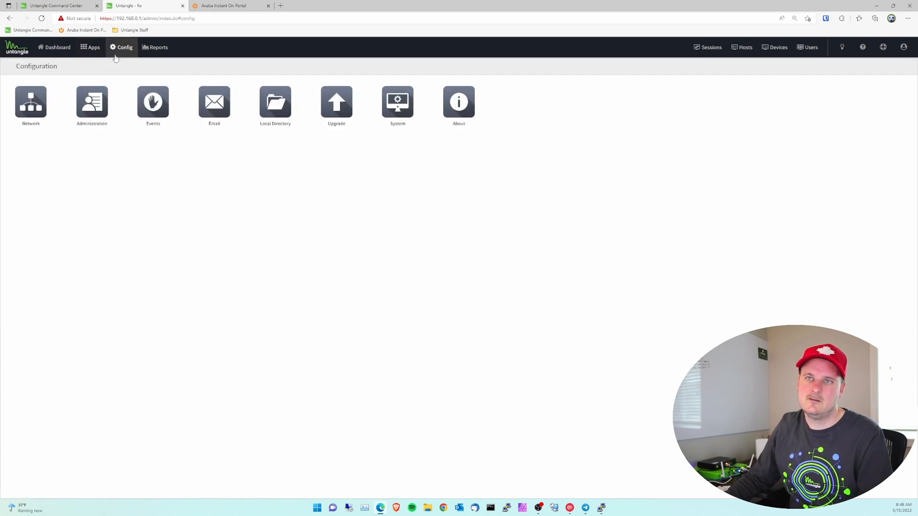
left_click(31, 102)
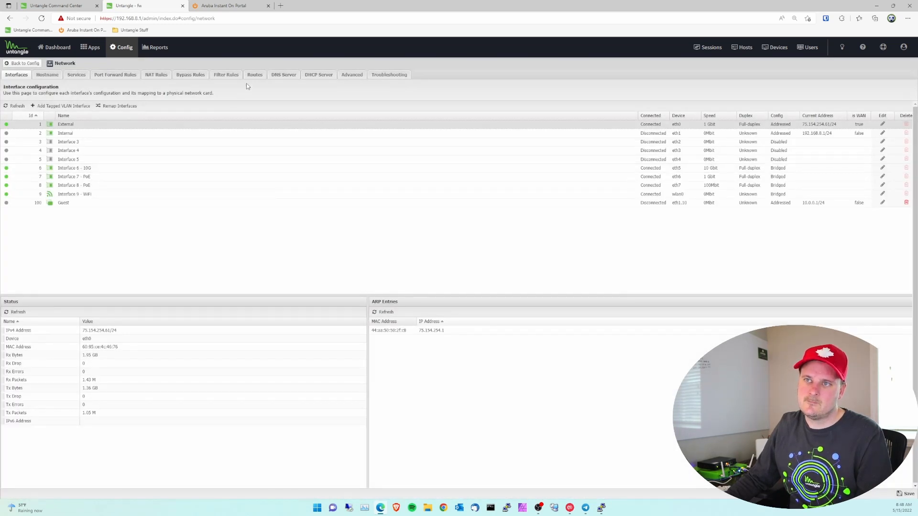
left_click(357, 78)
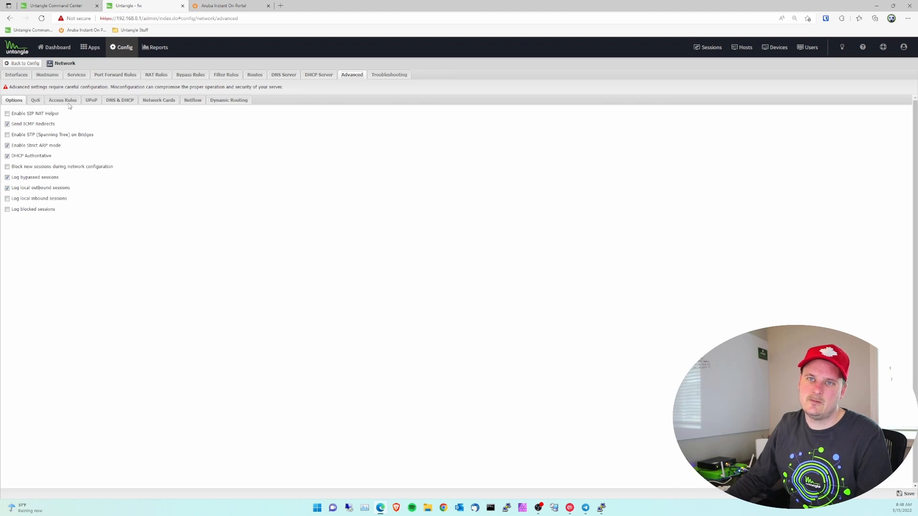
left_click(68, 101)
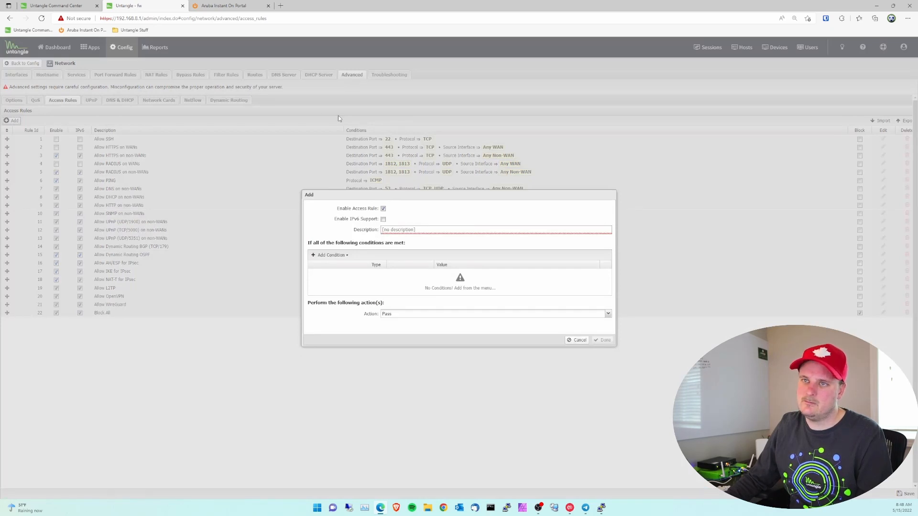
left_click(577, 340)
left_click(226, 74)
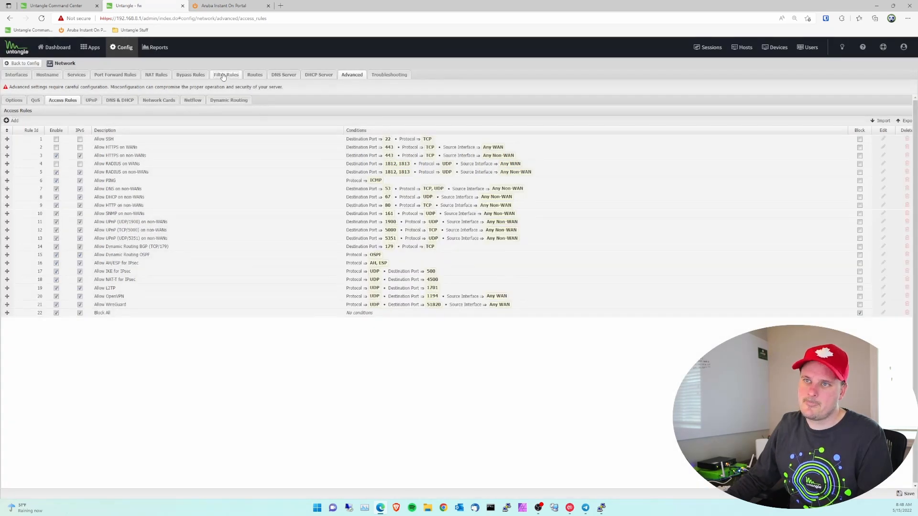
Start a filter rule named 'Block Guest-Portal Access' with Source Interface Guest.
left_click(12, 110)
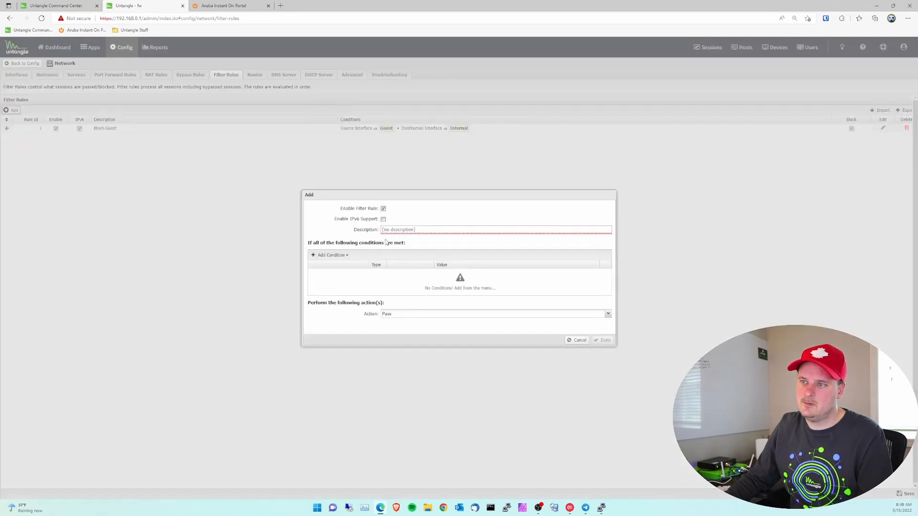
left_click(394, 231)
type("Bloc")
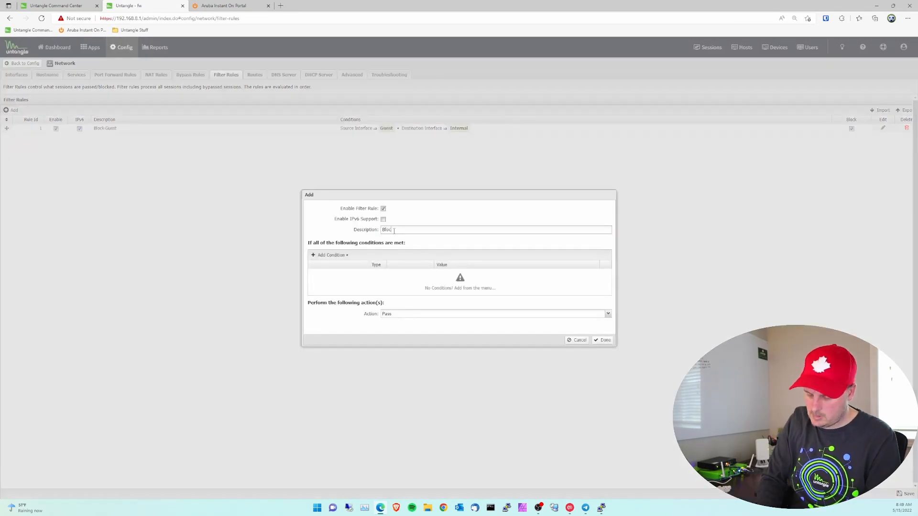
type("k Guest")
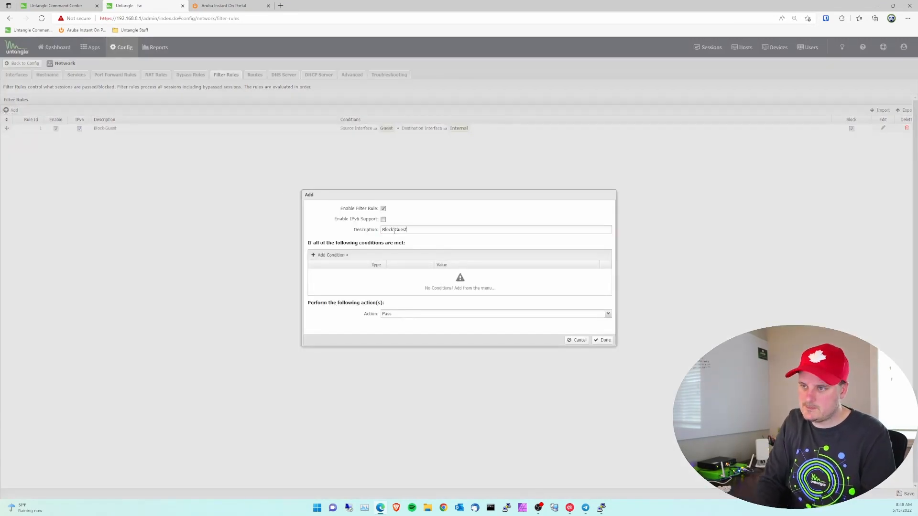
type("-P")
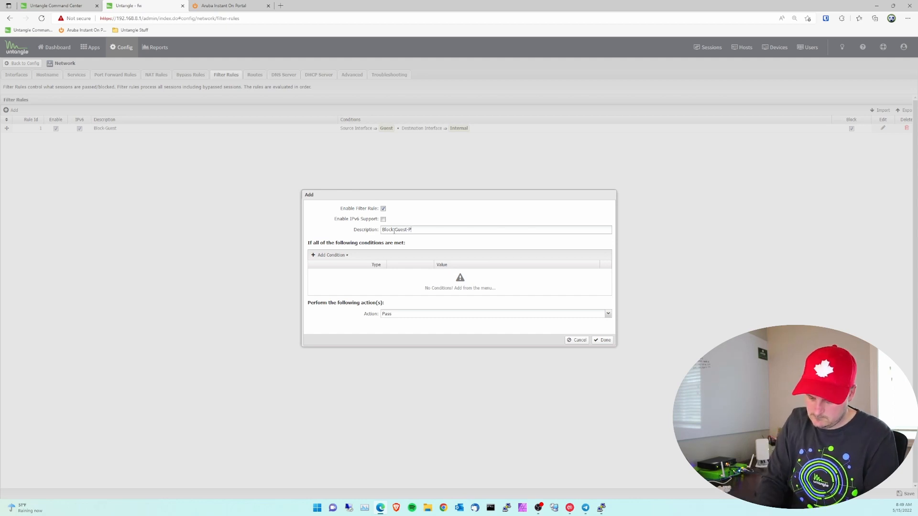
type("ortal Ac")
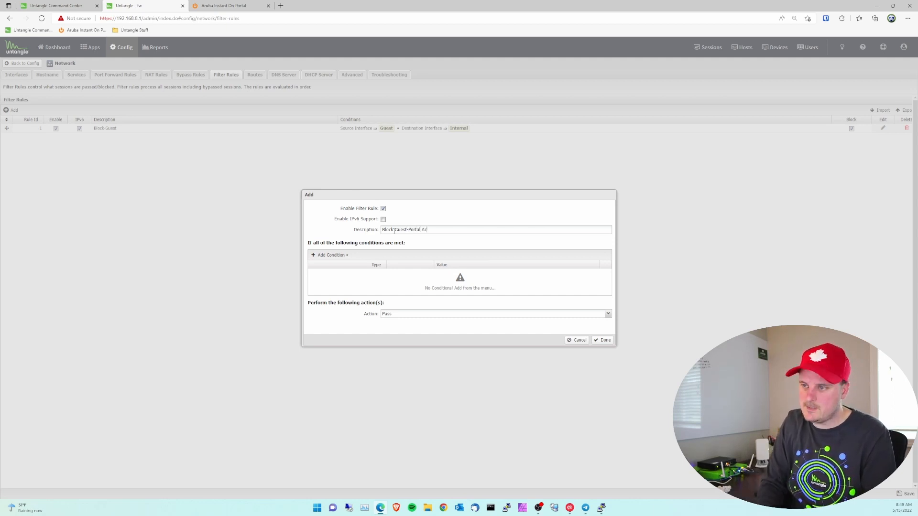
type("cess")
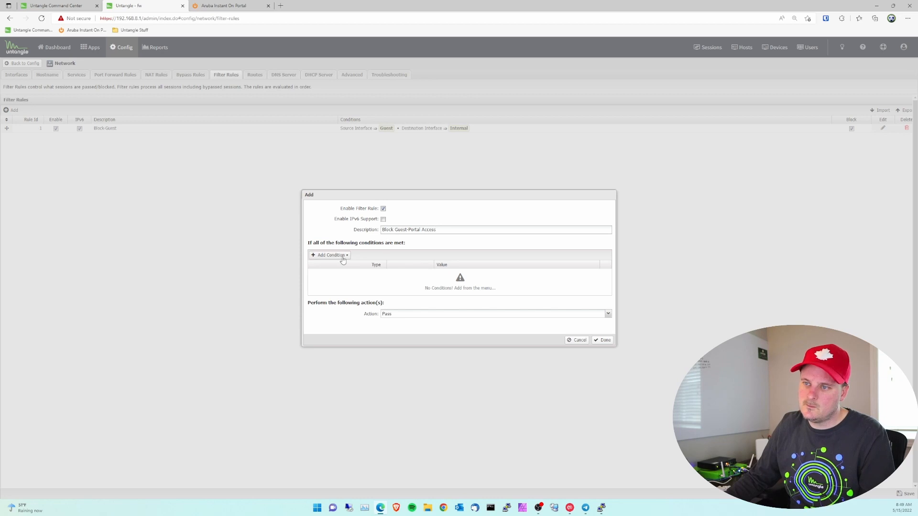
left_click(345, 258)
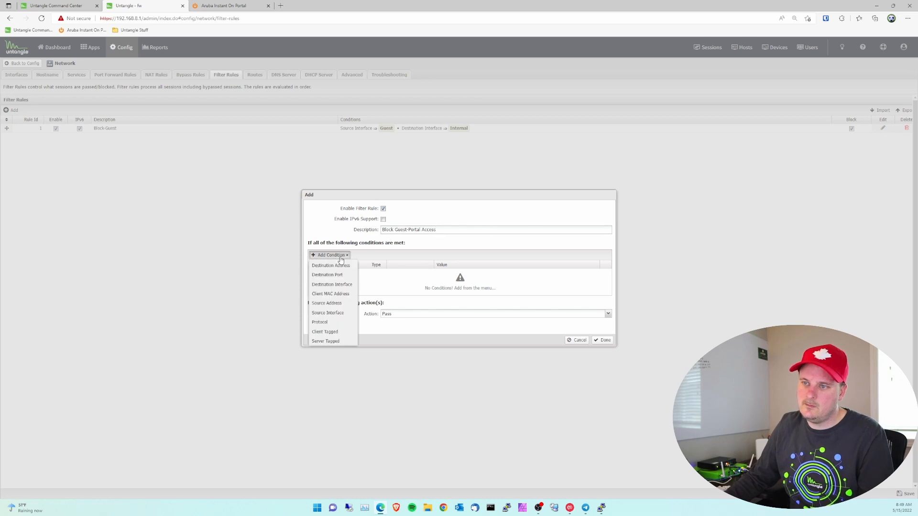
left_click(333, 313)
left_click(496, 317)
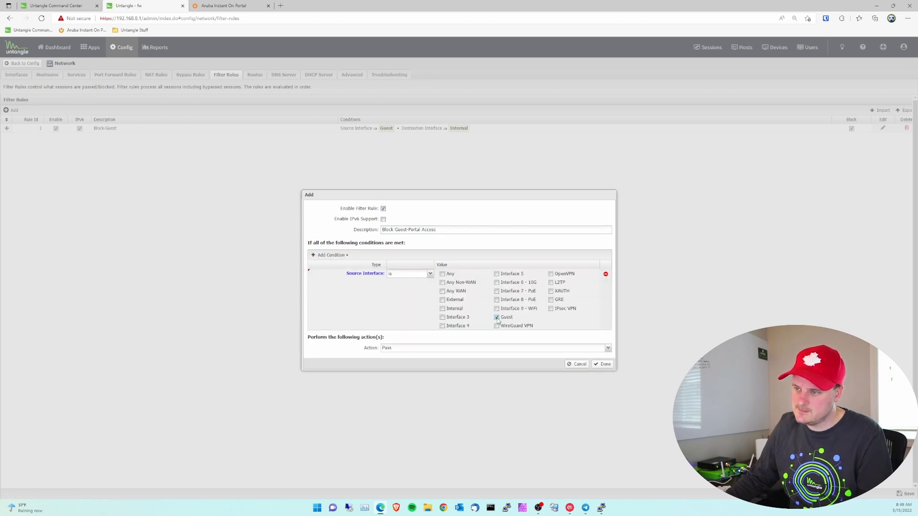
Add Destination Port 80,443, set the action to Block, and finish the rule.
left_click(330, 255)
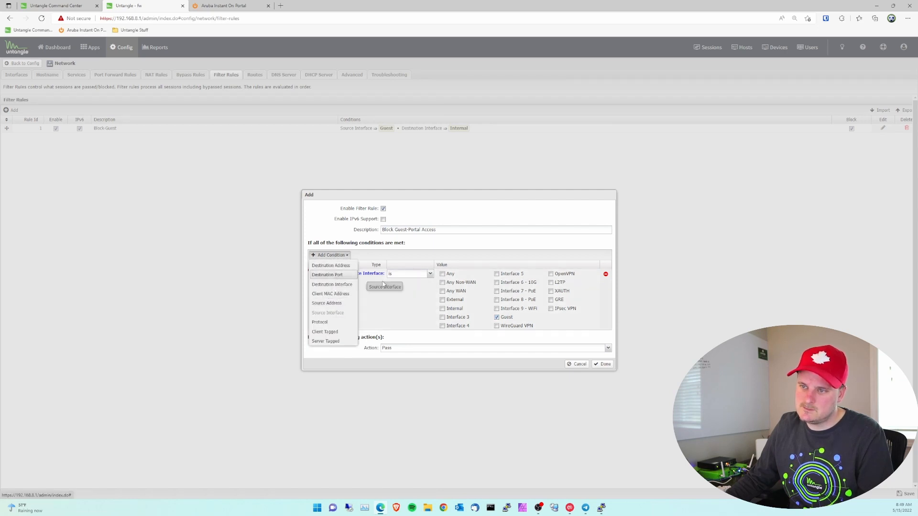
left_click(343, 286)
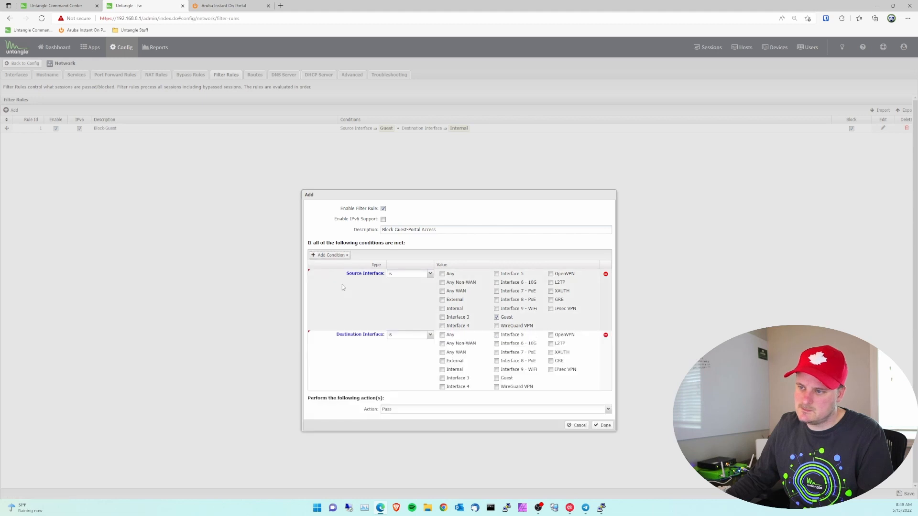
left_click(606, 335)
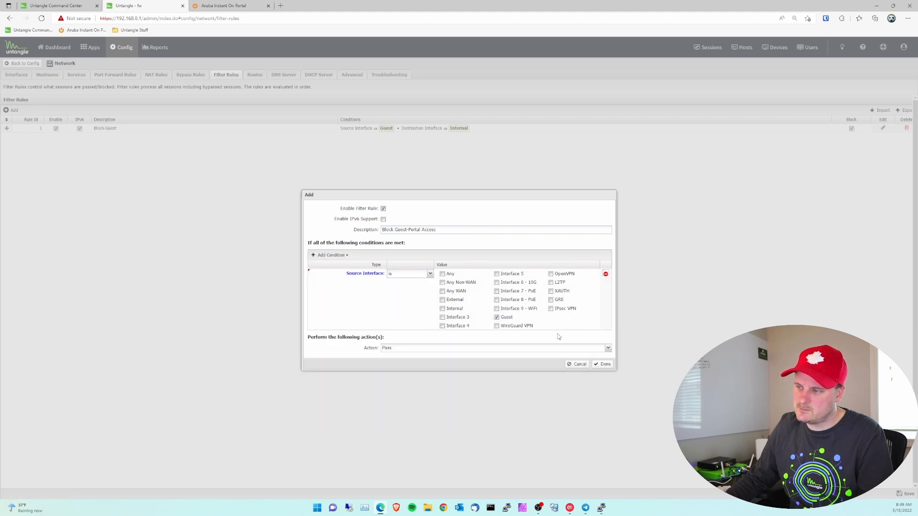
left_click(327, 257)
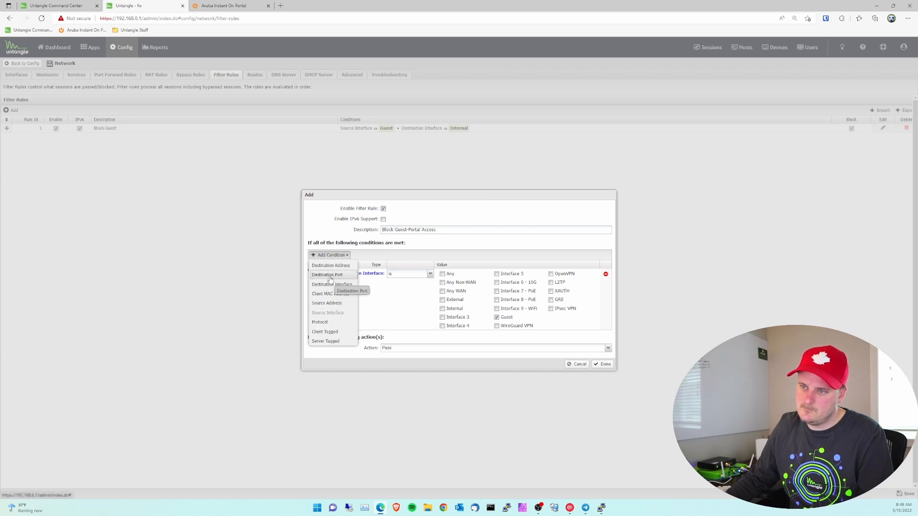
left_click(327, 274)
type("80,443")
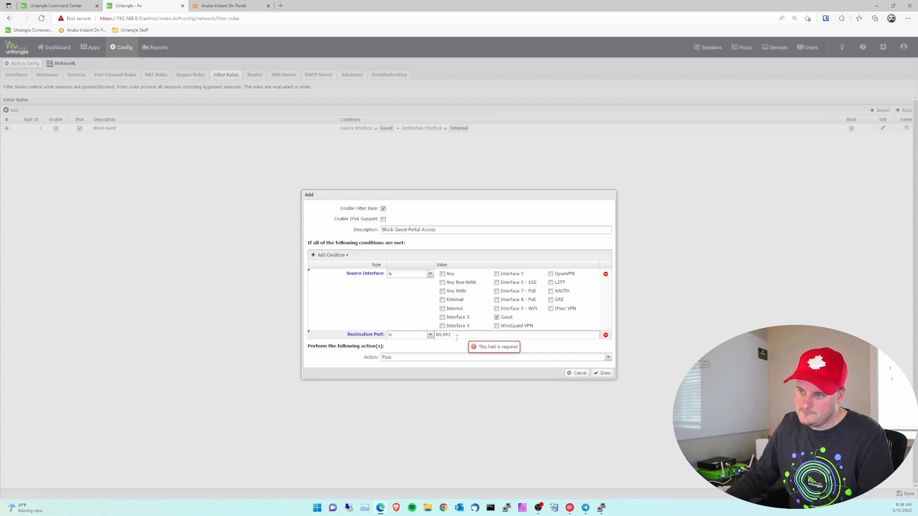
left_click(608, 360)
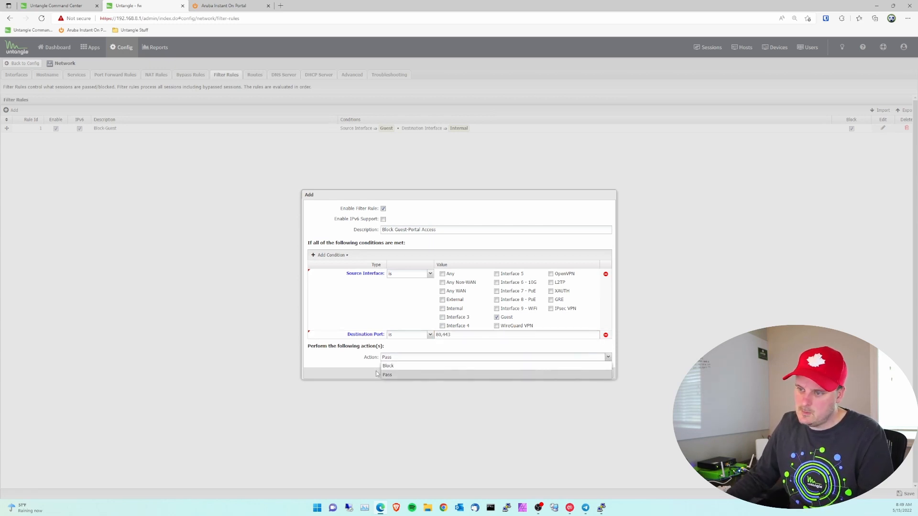
left_click(563, 366)
left_click(603, 373)
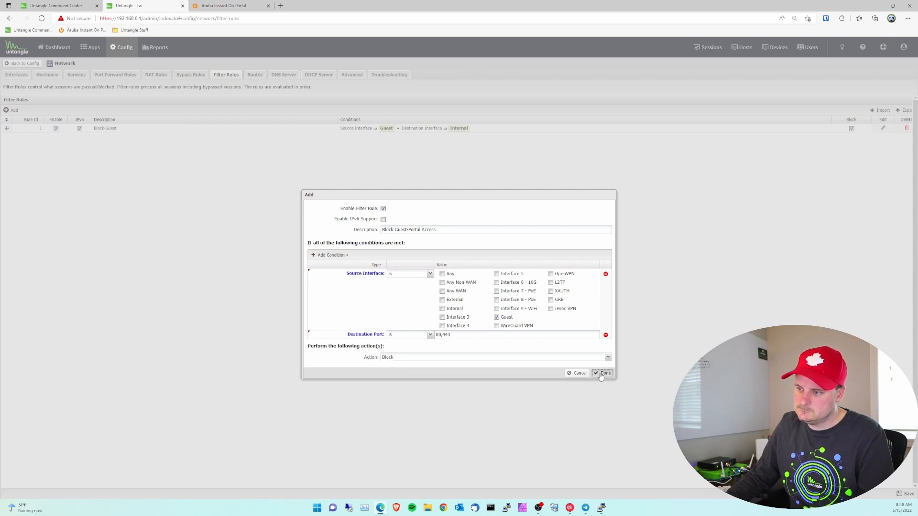
left_click(601, 373)
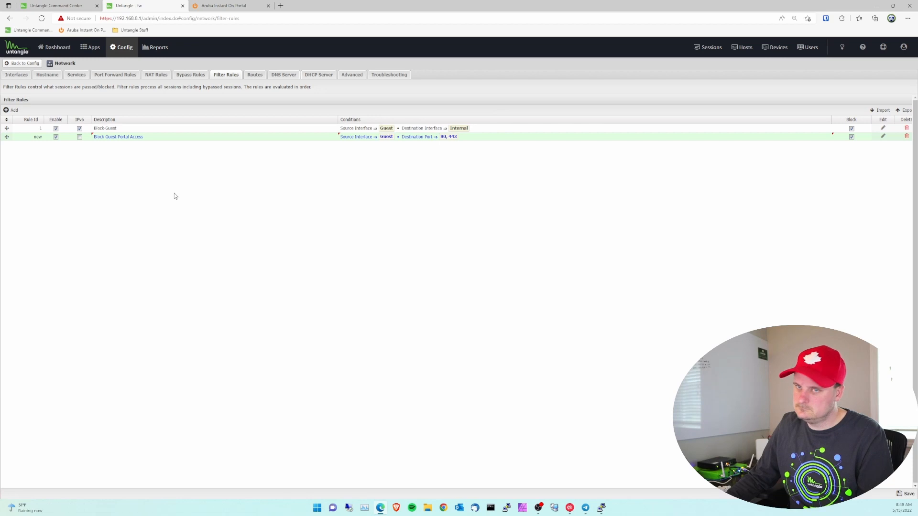
Disable IPv6 on the Block-Guest rule, save the filter rules, and show the Interfaces list.
left_click(80, 128)
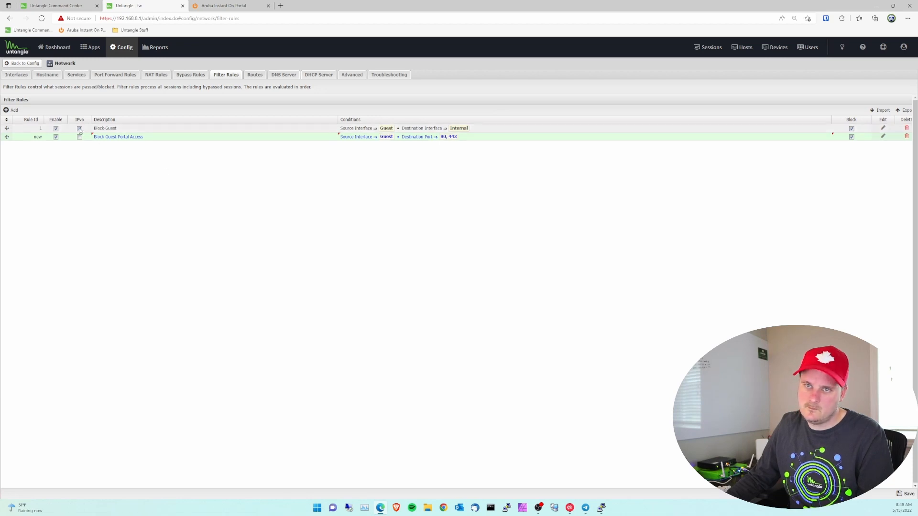
left_click(901, 495)
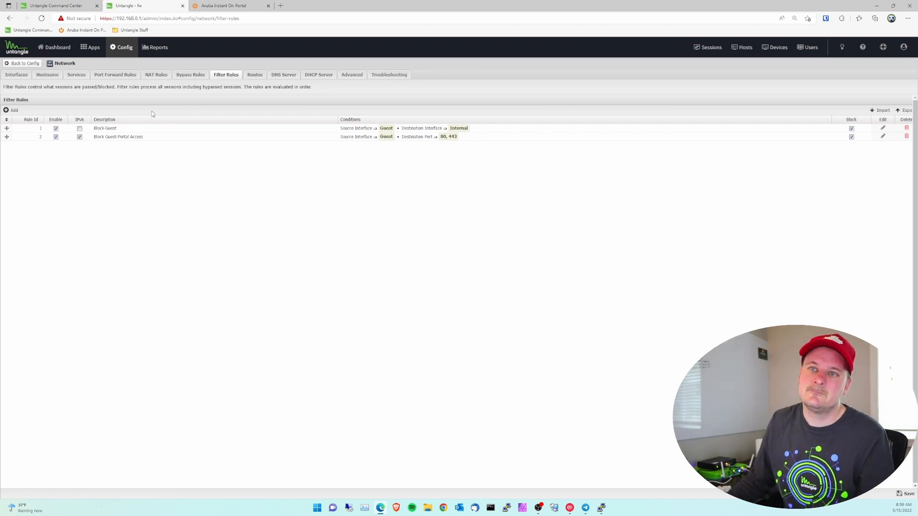
left_click(19, 75)
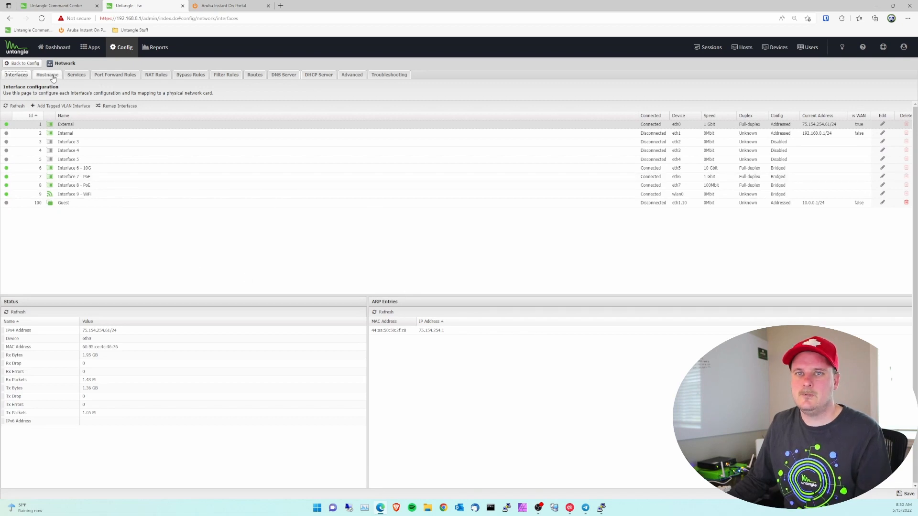
Restrict administration access to subnet 192.168.8.0/24, save it, and return to the Dashboard.
left_click(125, 48)
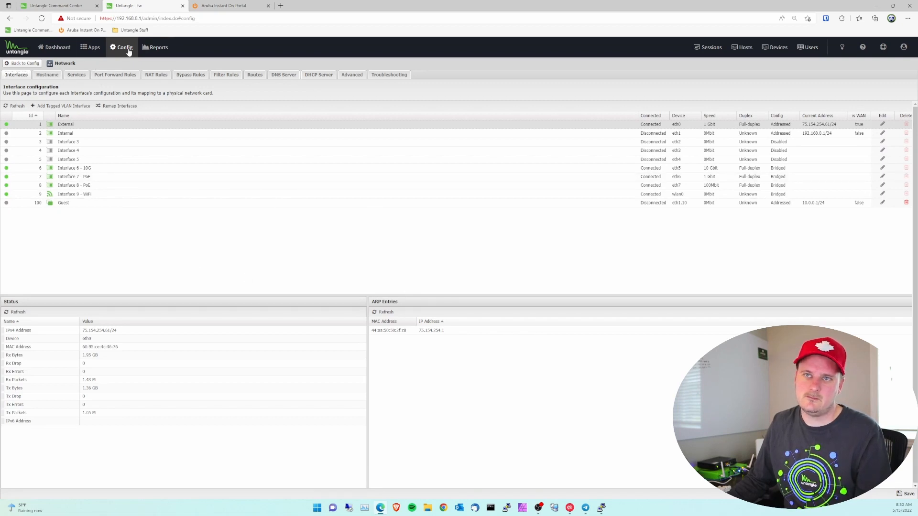
left_click(94, 97)
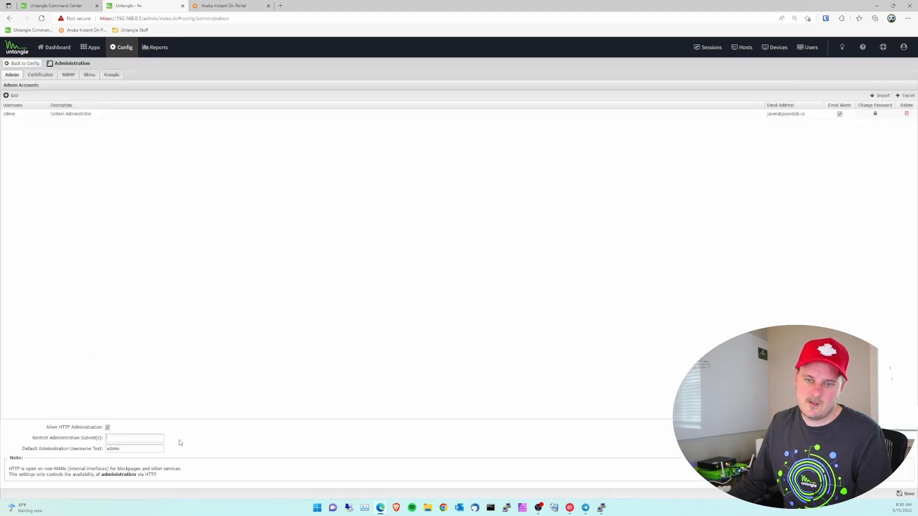
type("192.1")
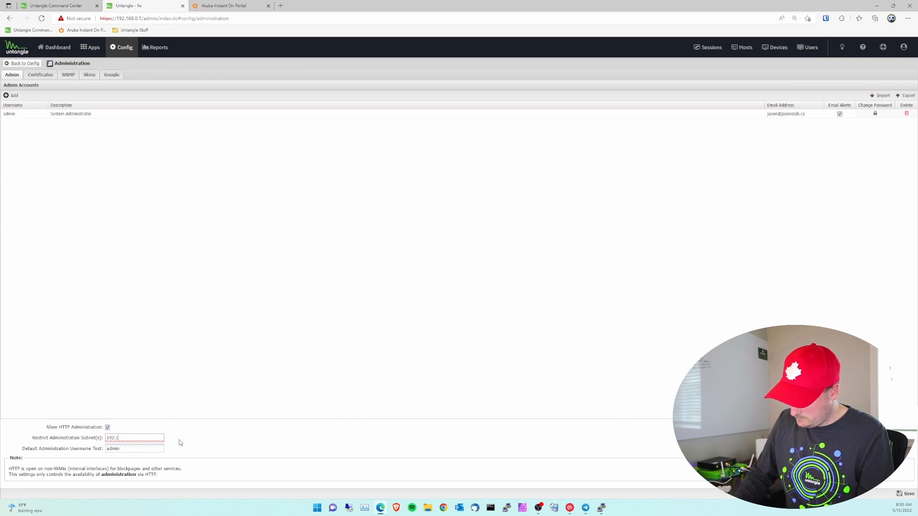
type("68.2.0/24")
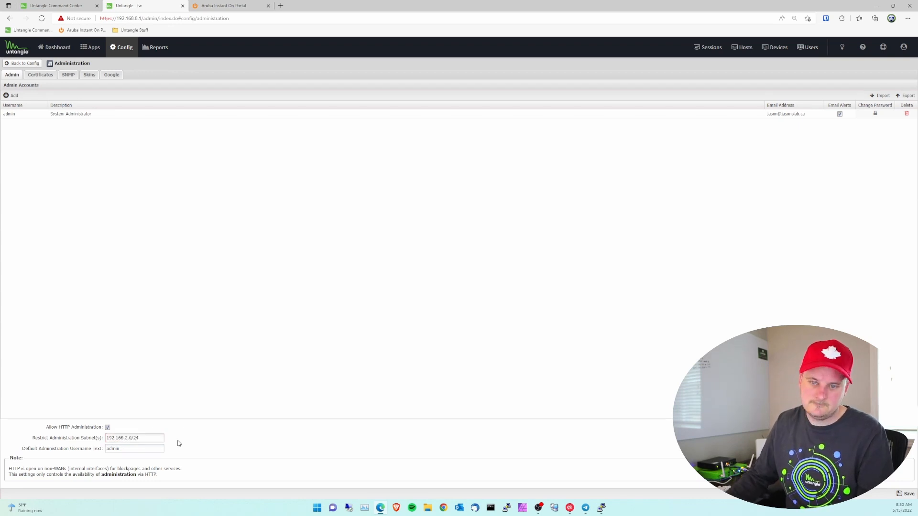
left_click(128, 437)
key("BackSpace")
type("8")
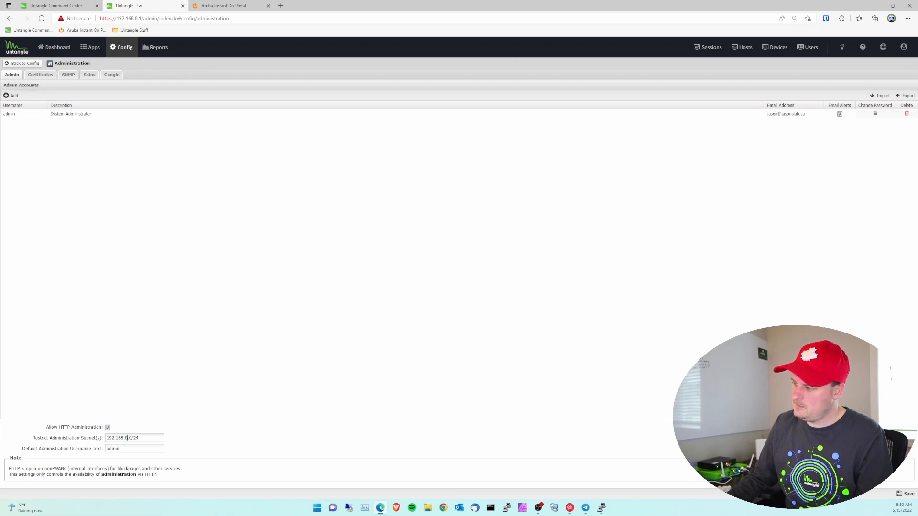
left_click(905, 494)
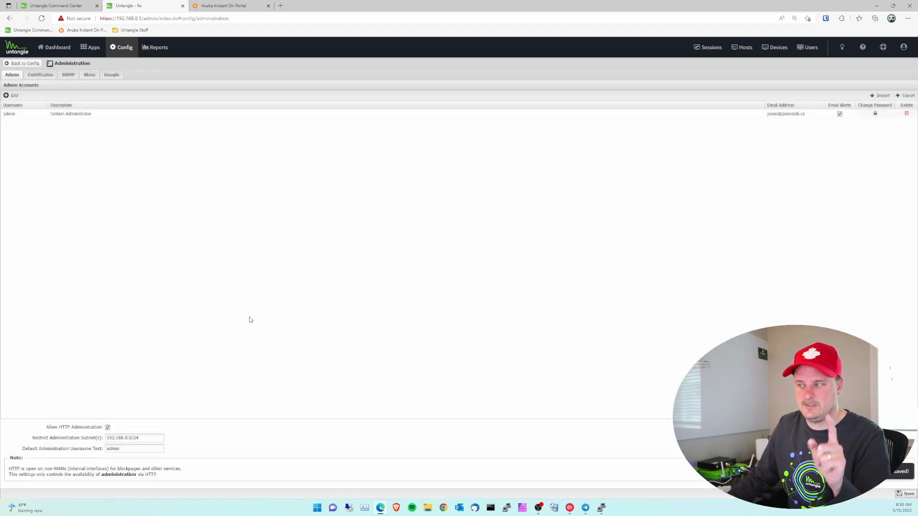
left_click(59, 50)
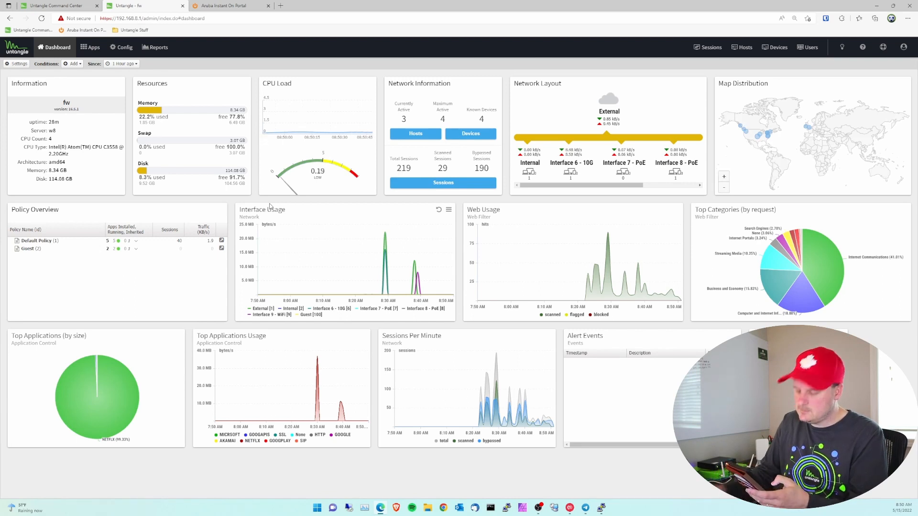
In Config > Network, refresh the DHCP server leases, then view the Filter Rules list.
left_click(227, 4)
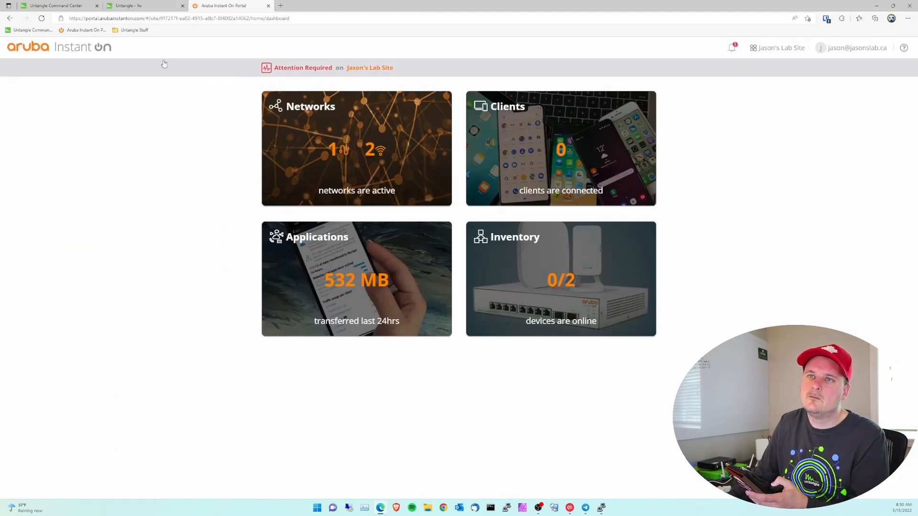
left_click(127, 6)
left_click(123, 48)
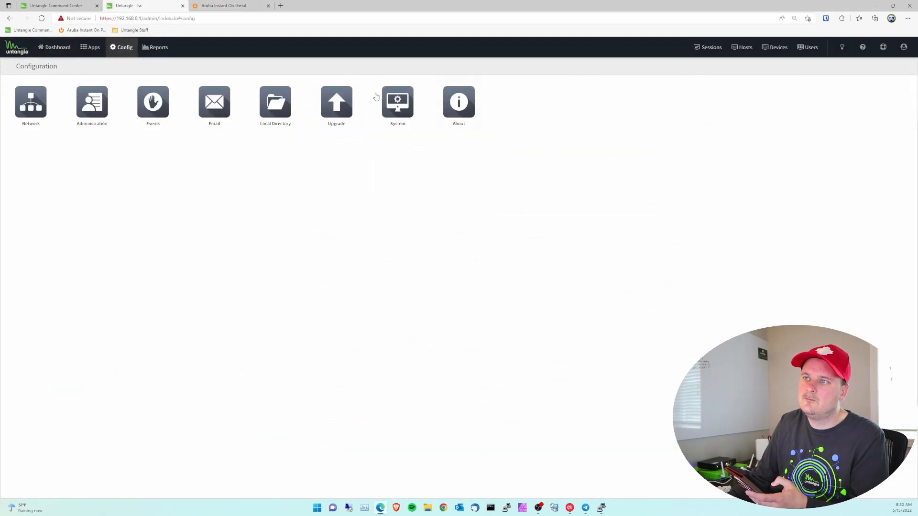
left_click(31, 104)
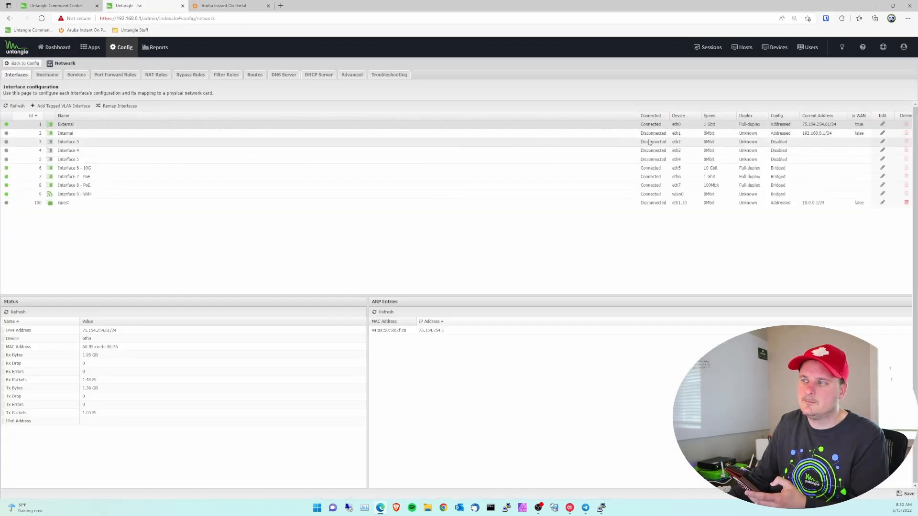
left_click(304, 76)
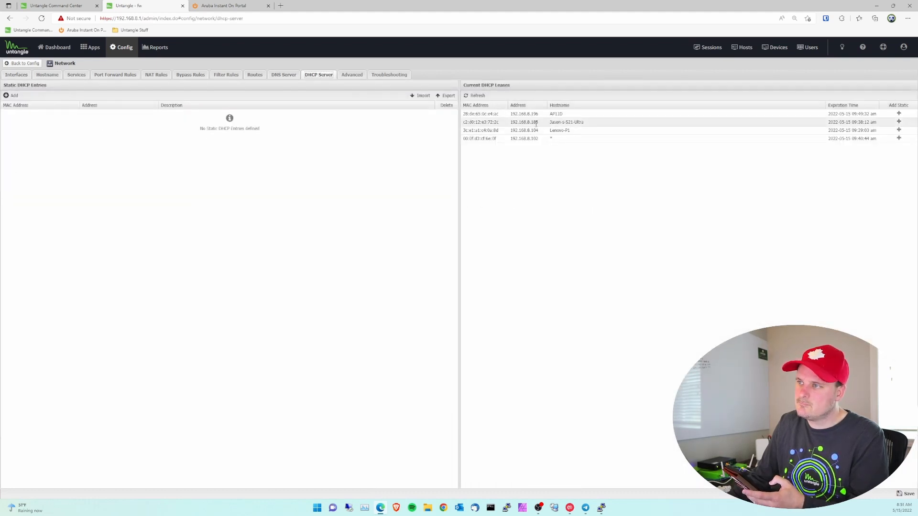
left_click(483, 96)
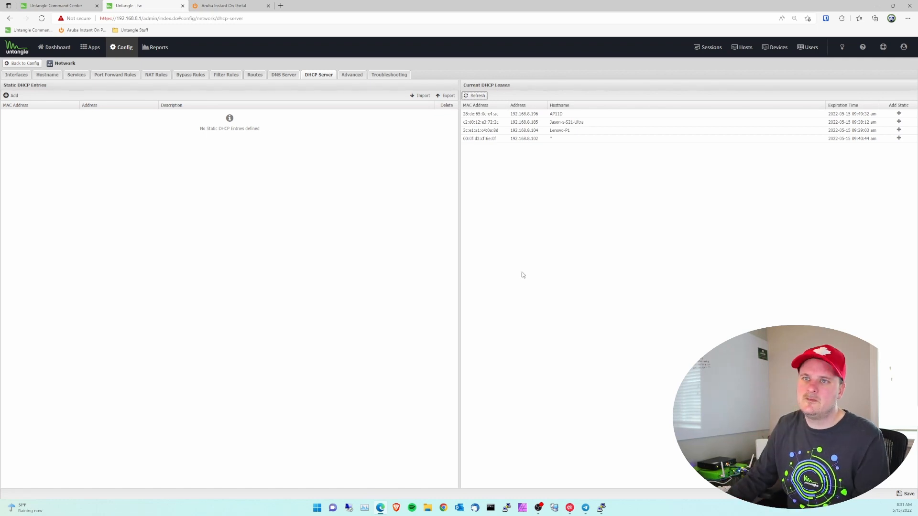
left_click(221, 77)
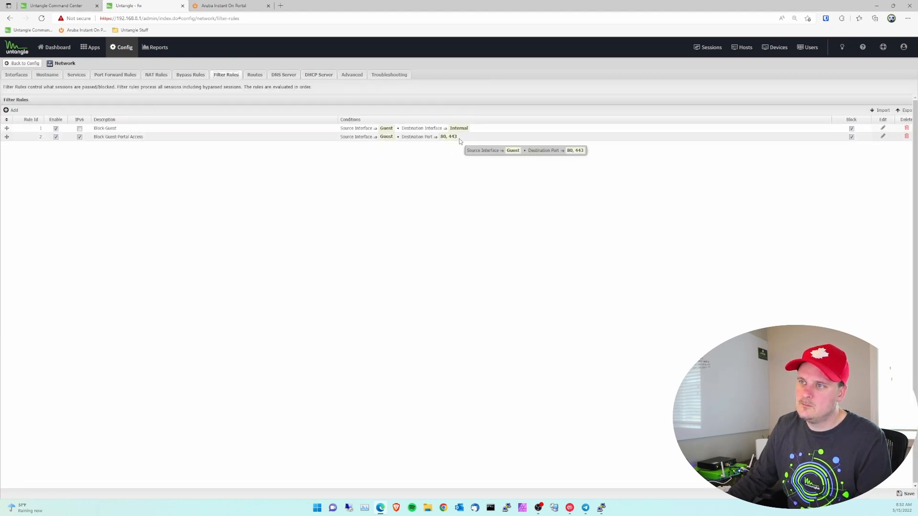
Add a Source Address 10.0.0.1 condition to Block Guest Portal Access and save the rules.
left_click(883, 137)
left_click(344, 255)
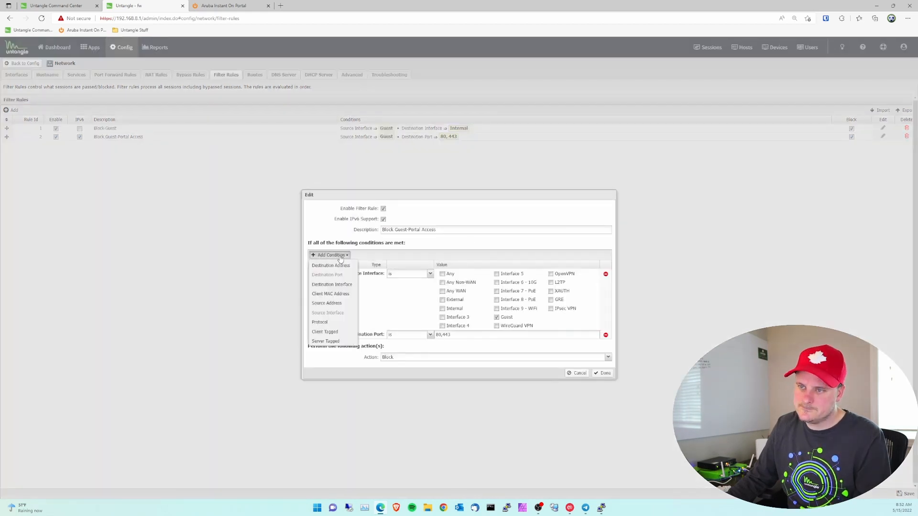
left_click(340, 304)
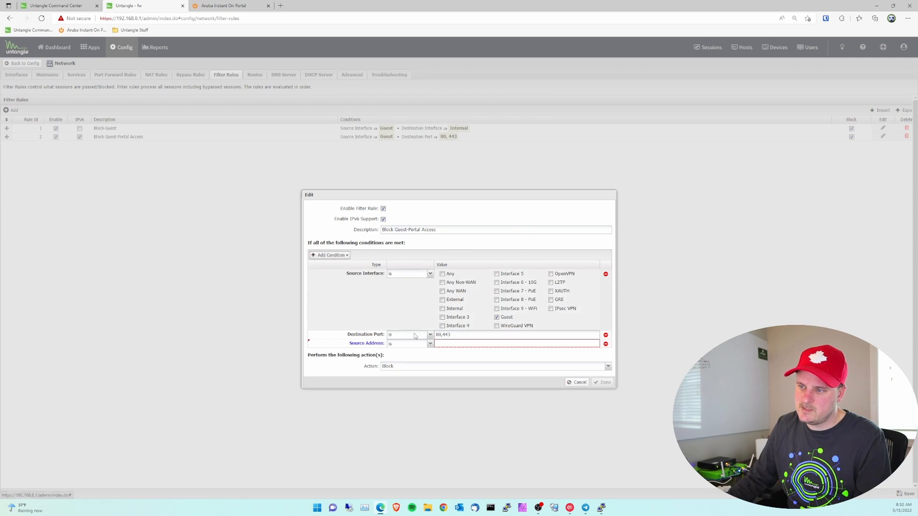
left_click(445, 344)
type("10.")
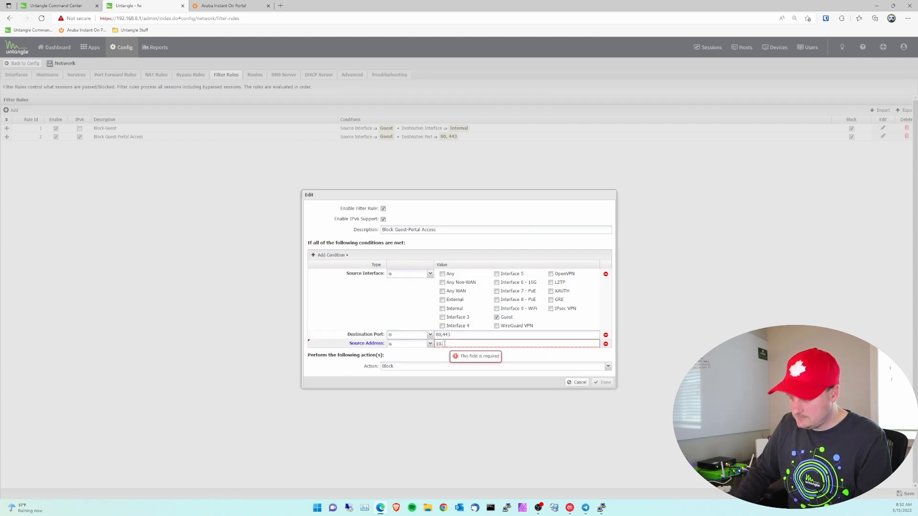
type("0.0.1")
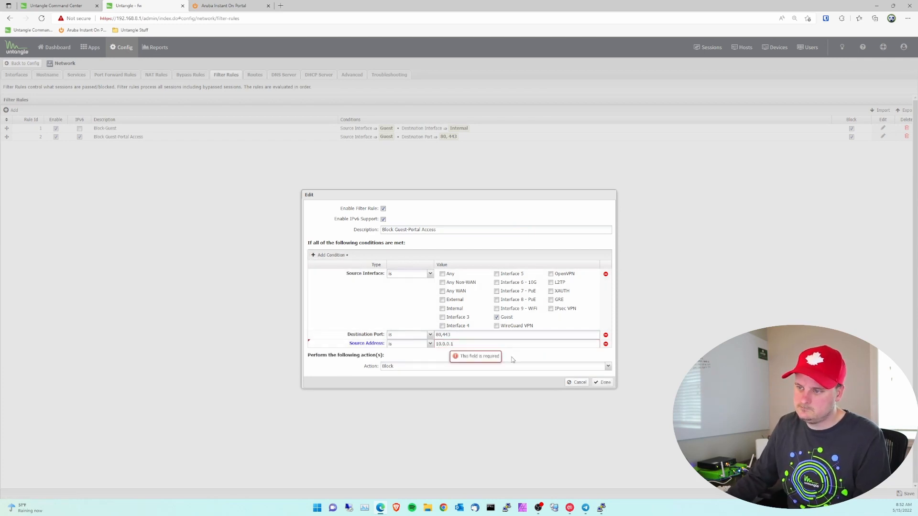
left_click(603, 382)
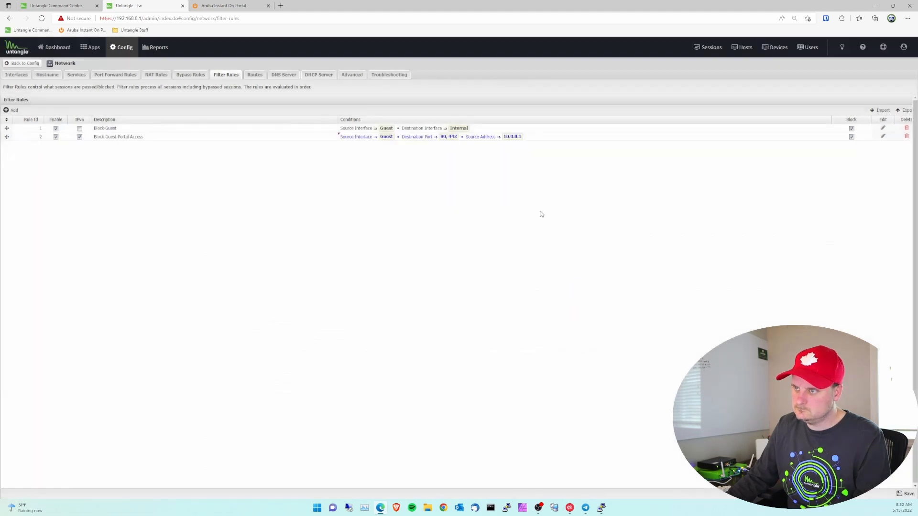
left_click(905, 494)
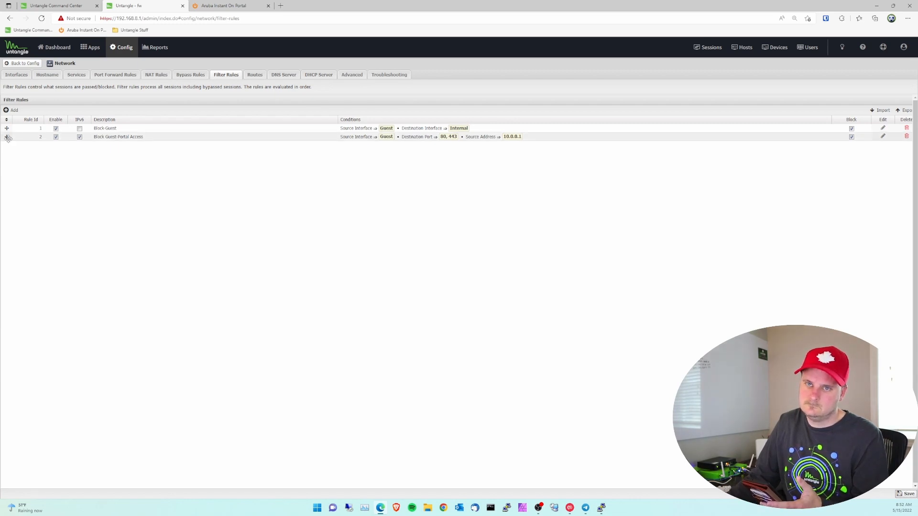
Move Block Guest Portal Access above Block Guest and save, then save again after deleting it.
left_click_drag(8, 138, 7, 127)
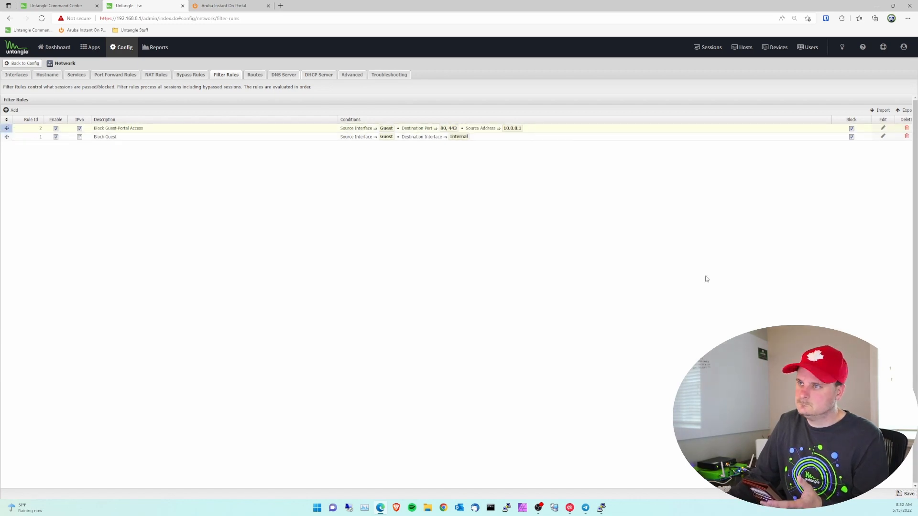
left_click(906, 493)
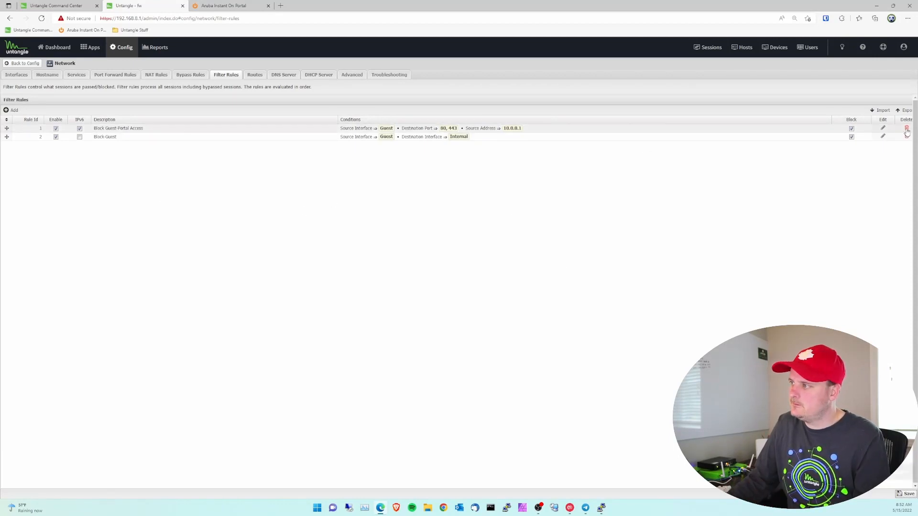
left_click(906, 494)
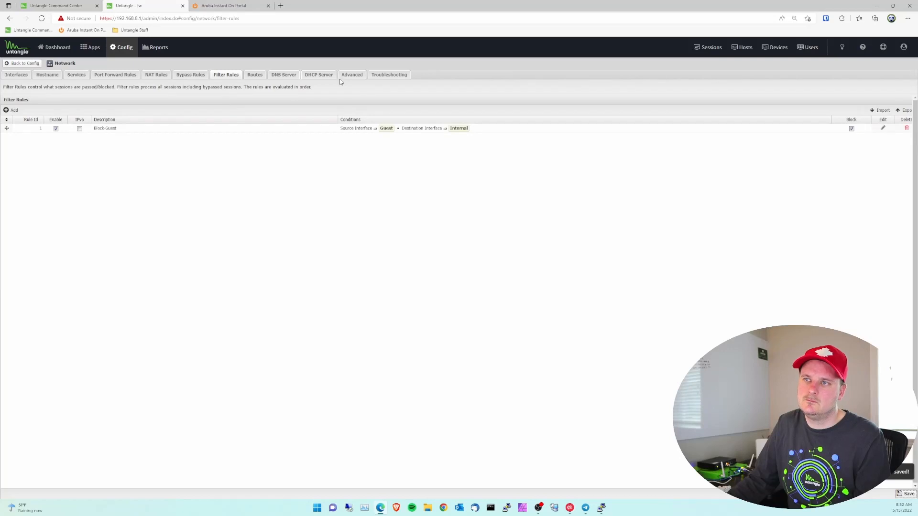
Start a new access rule under Advanced > Access Rules described 'Blogk-Guest- Portal'.
left_click(351, 76)
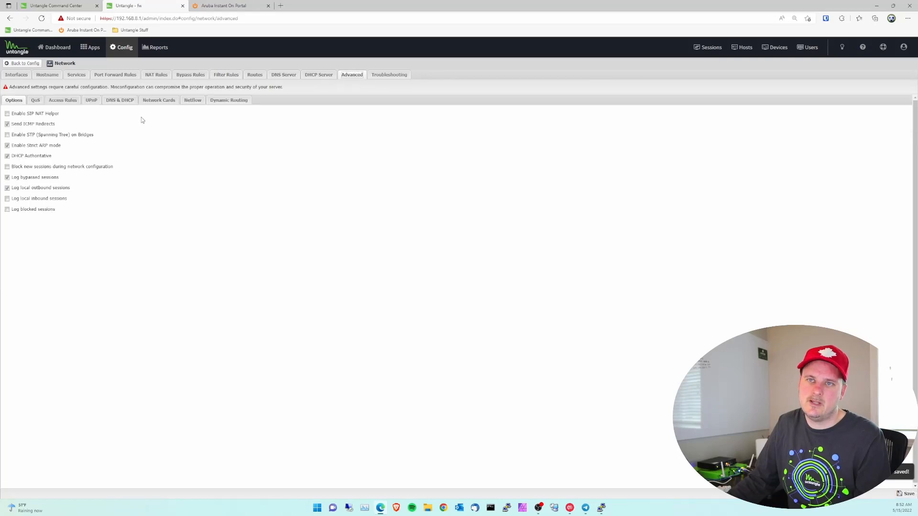
left_click(65, 101)
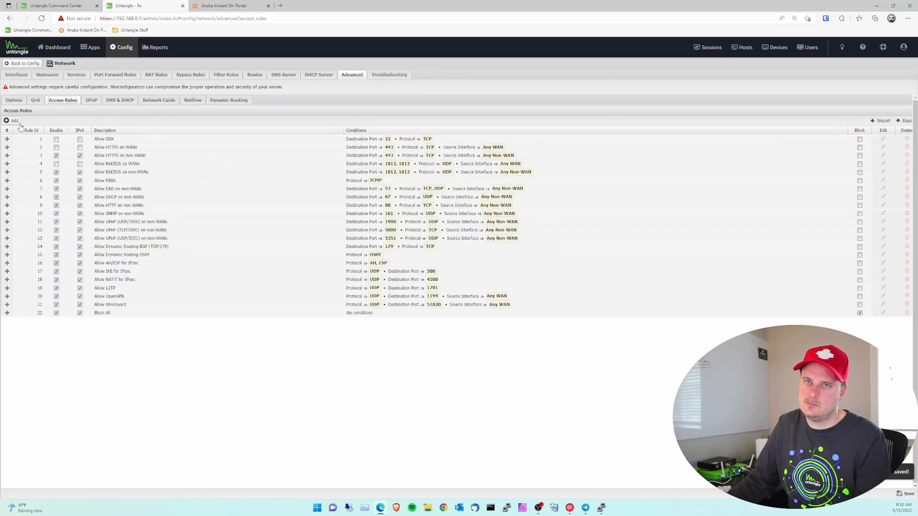
left_click(15, 121)
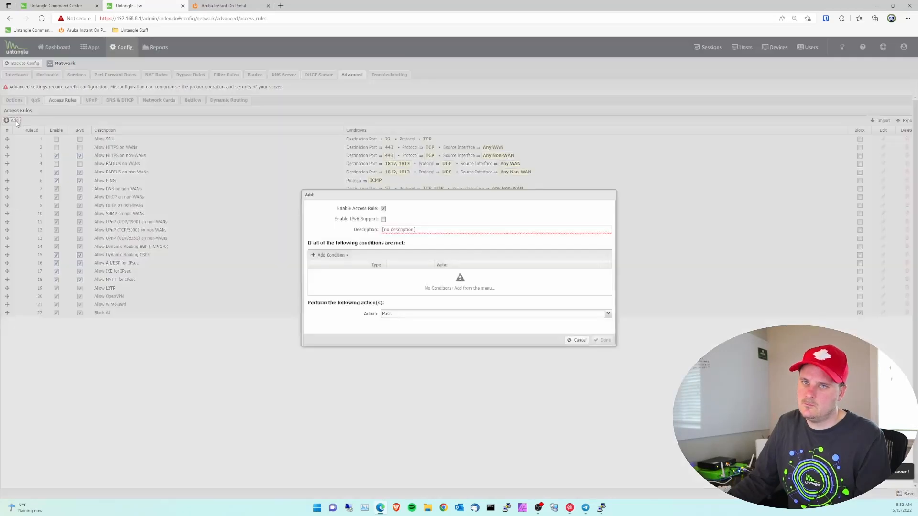
left_click(399, 231)
type("Blog")
type("k")
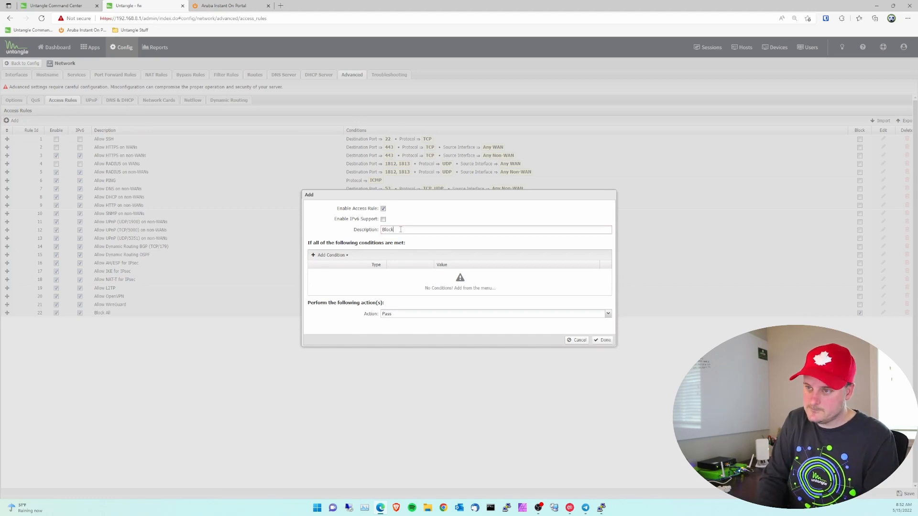
type("-Guest")
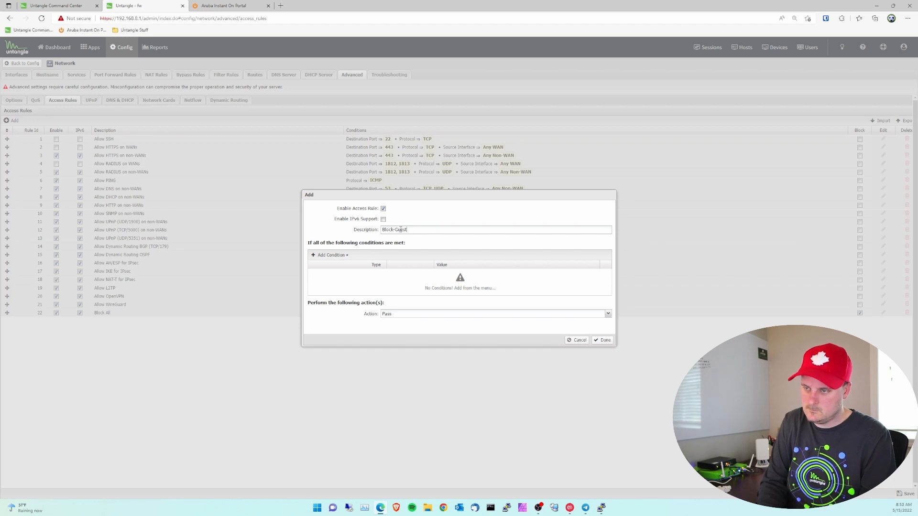
type("- Portal")
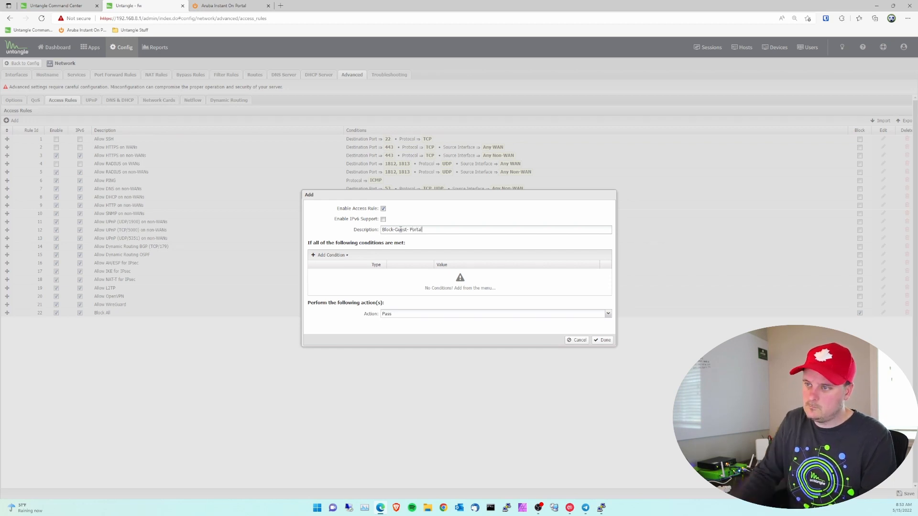
Add Source Interface Guest and Destination Address 10.0.0.1 conditions to the rule.
left_click(344, 256)
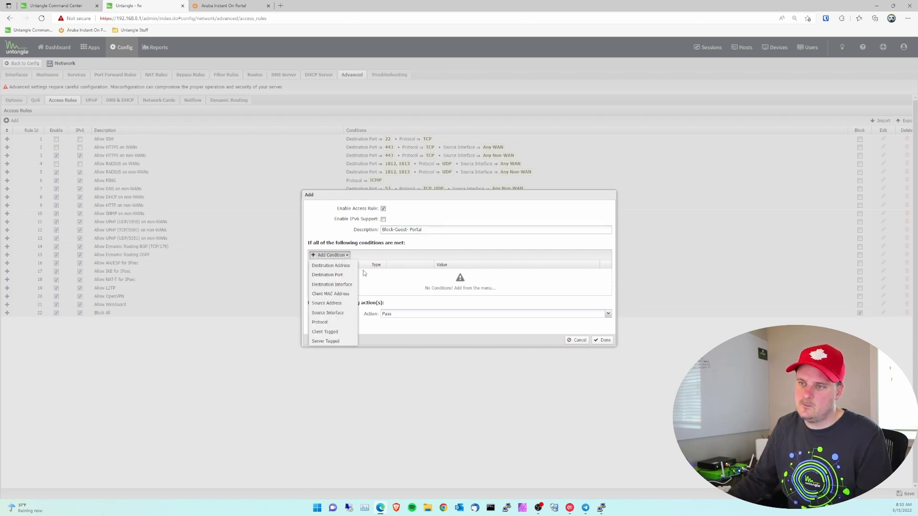
left_click(335, 312)
left_click(496, 317)
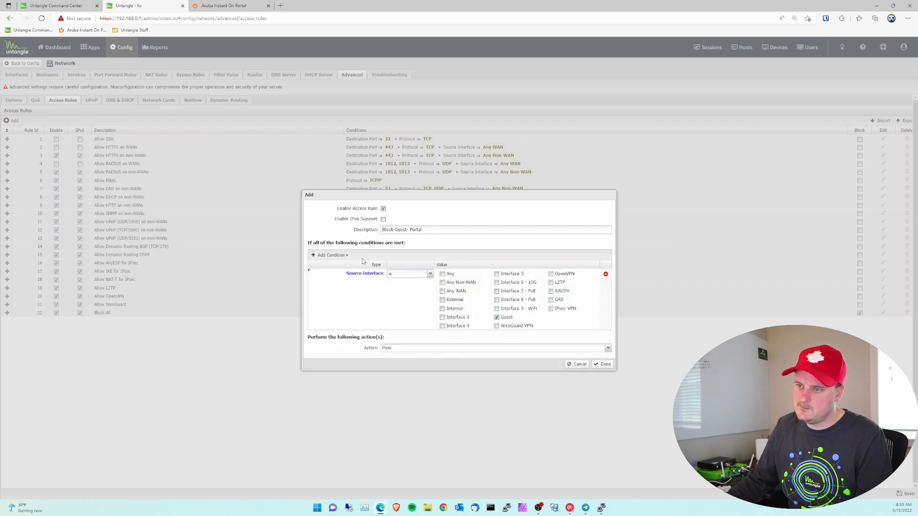
left_click(332, 255)
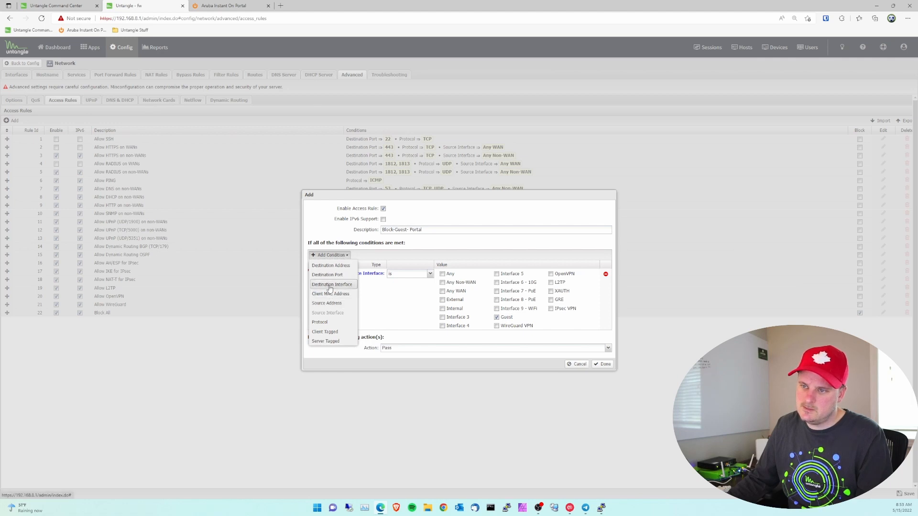
left_click(330, 266)
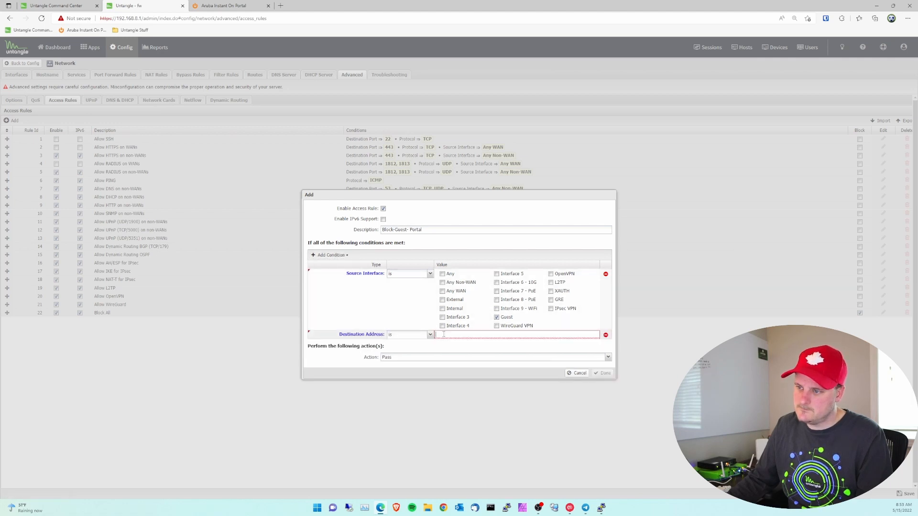
left_click(443, 334)
type("10.0.0.1")
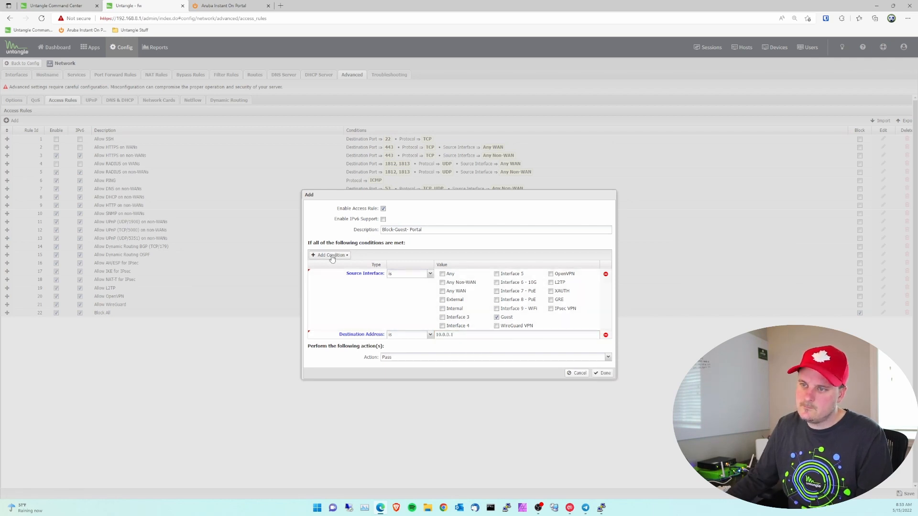
Add Destination Port 80,443, set the action to Block, and confirm the rule.
left_click(331, 256)
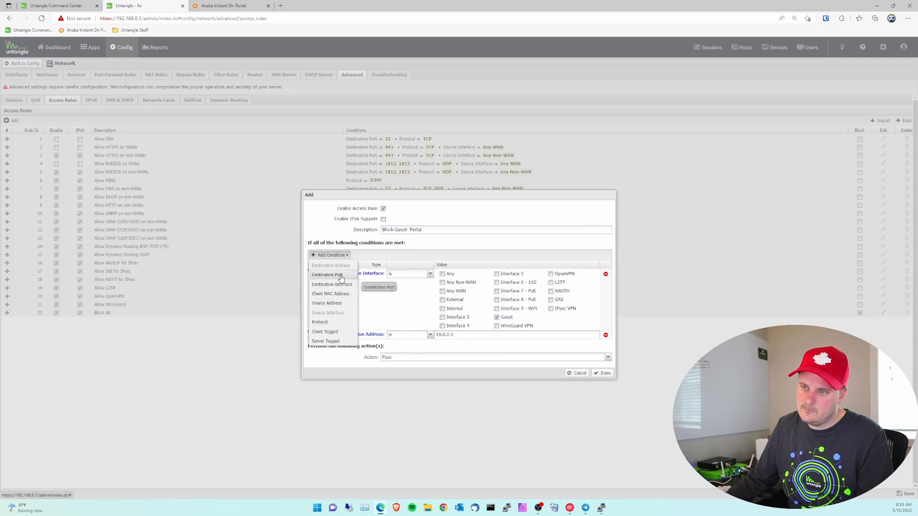
left_click(342, 276)
type("80,443")
left_click(428, 366)
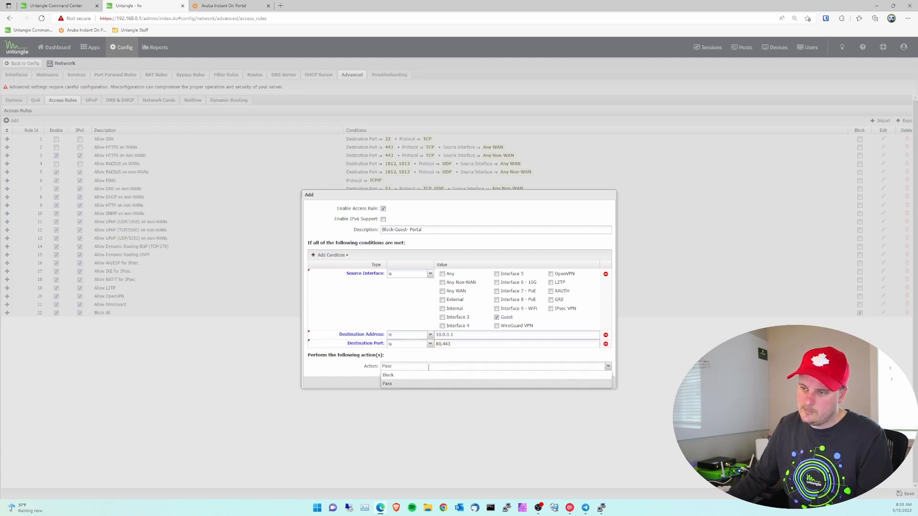
left_click(415, 375)
left_click(596, 383)
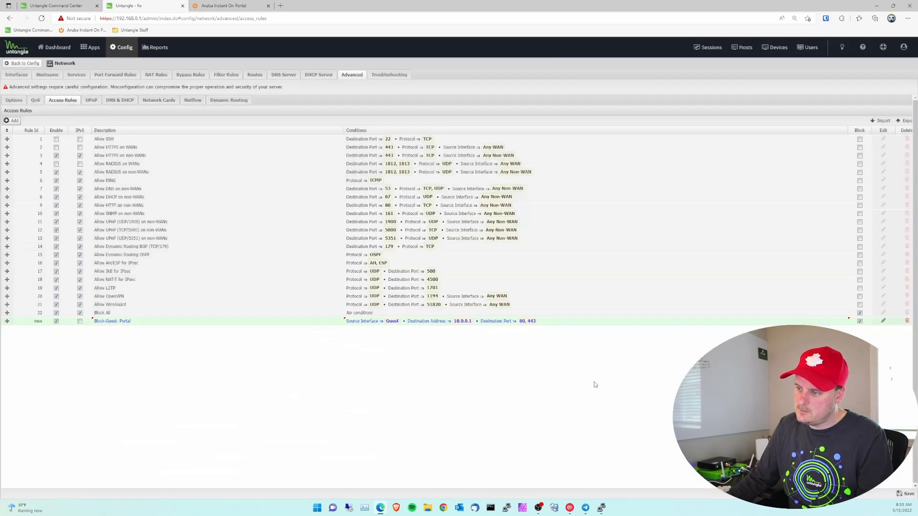
Drag Block-Guest- Portal to the top of Access Rules and save, confirming the warning.
left_click_drag(10, 325, 8, 137)
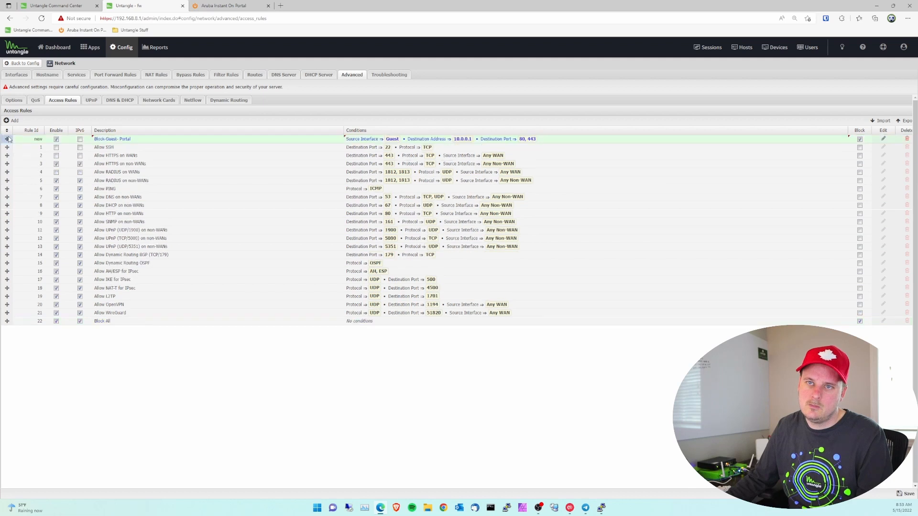
left_click(904, 495)
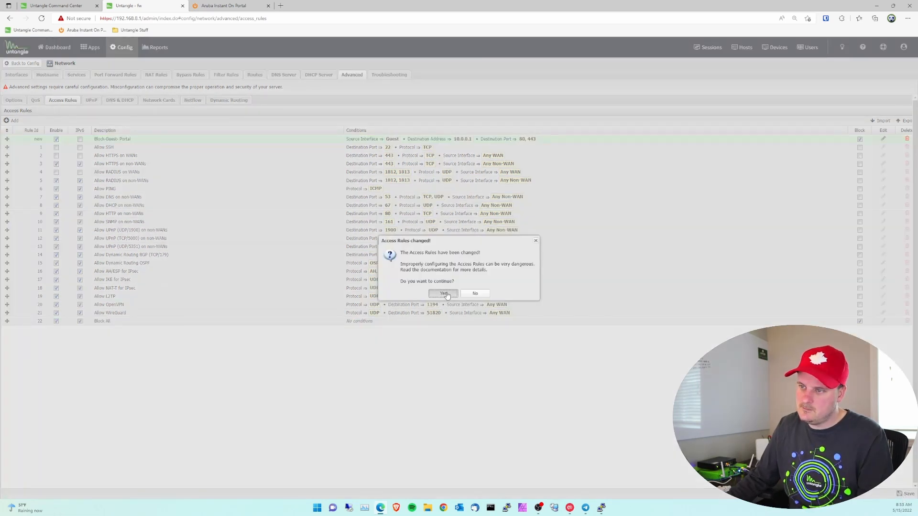
left_click(444, 293)
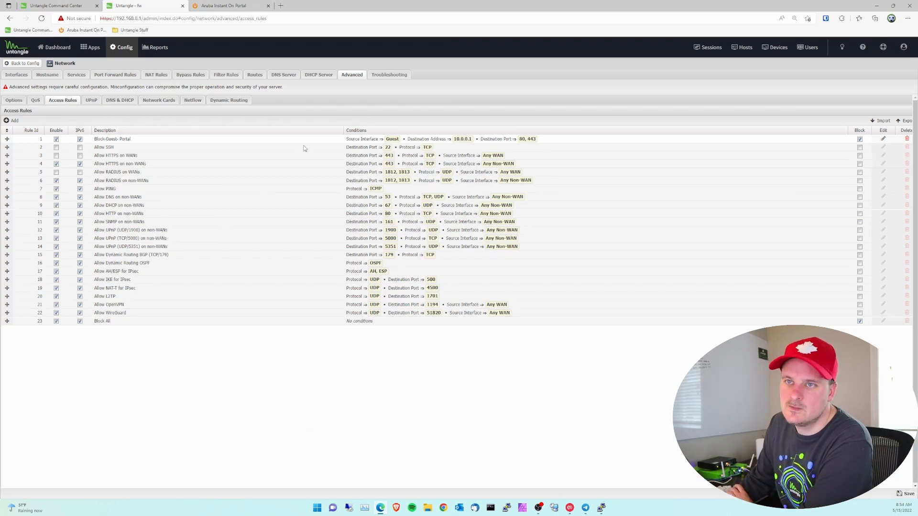
Expand AP11D's details in the Aruba Instant On device inventory, then open a new browser tab.
left_click(224, 6)
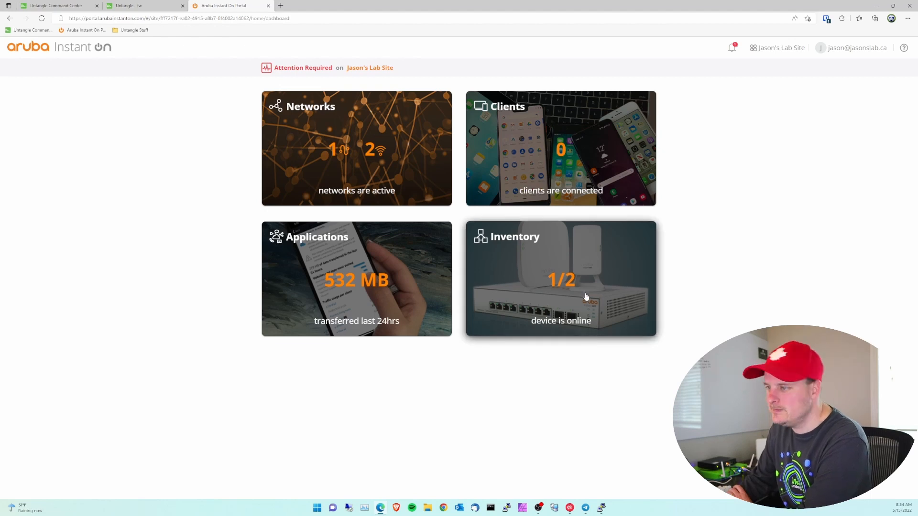
left_click(562, 275)
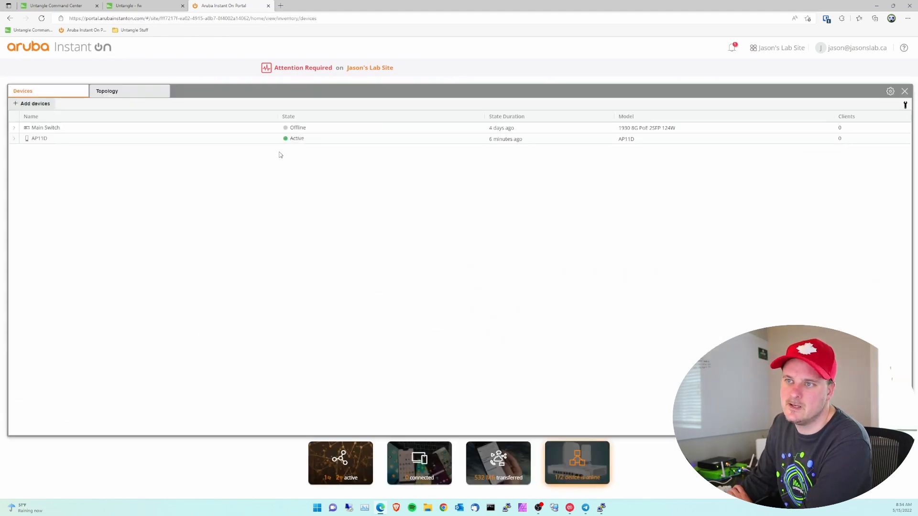
left_click(11, 139)
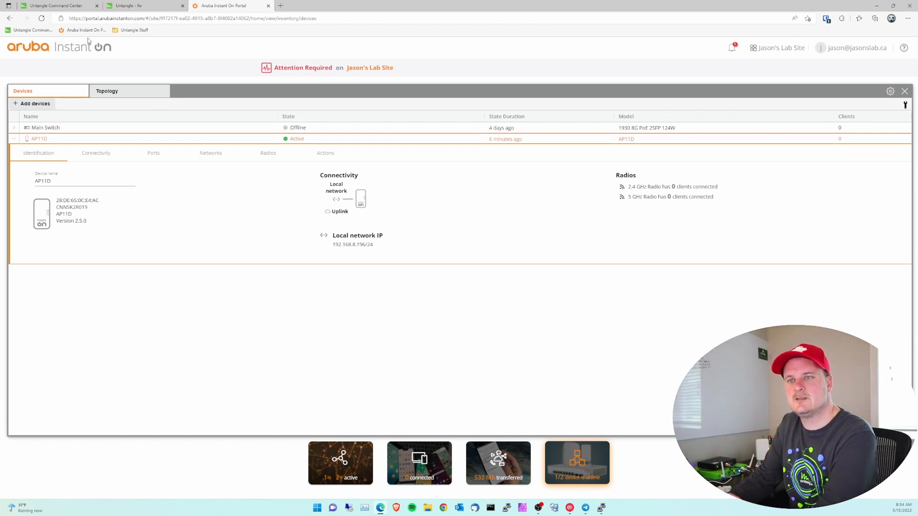
left_click(281, 6)
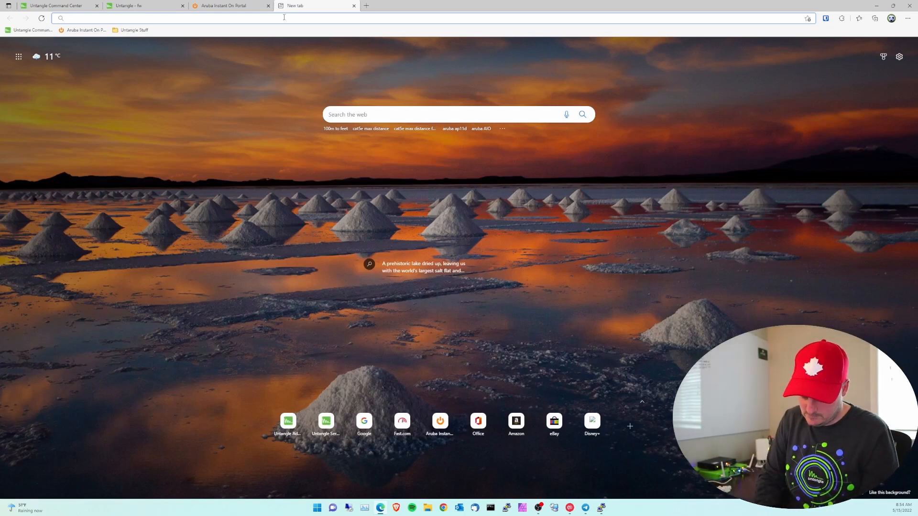
type("www.untangle.com")
key("Return")
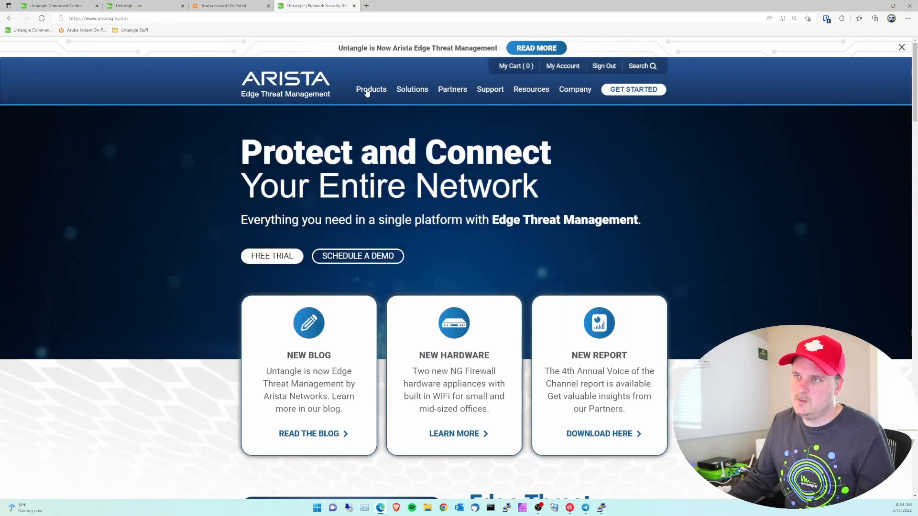
mouse_move(371, 92)
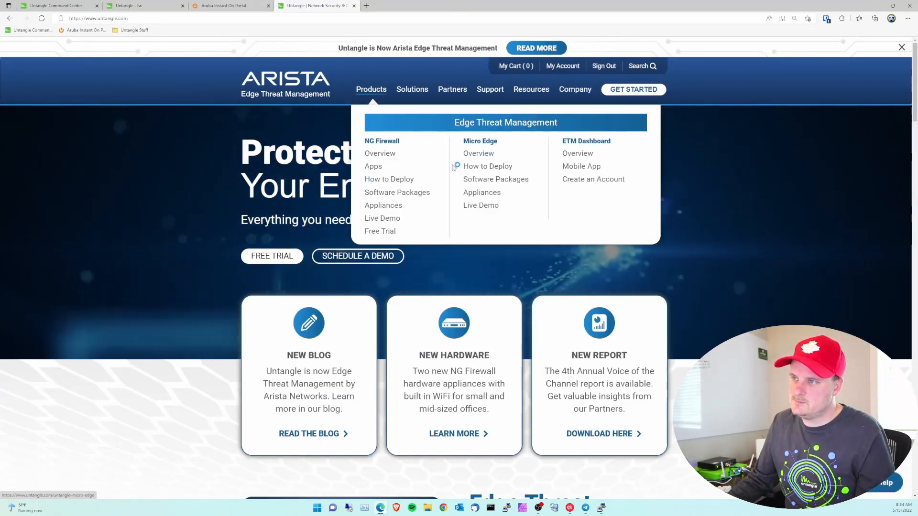
left_click(397, 205)
scroll(578, 284, "down", 6)
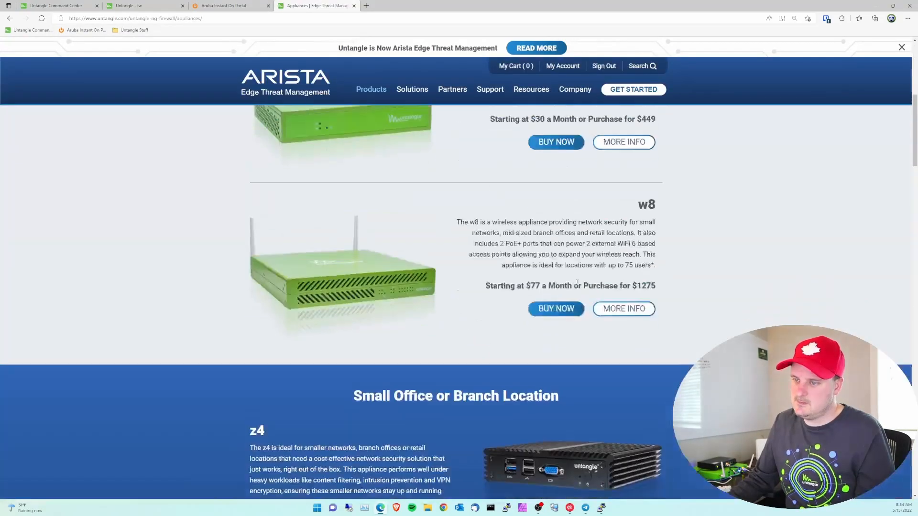
left_click(624, 230)
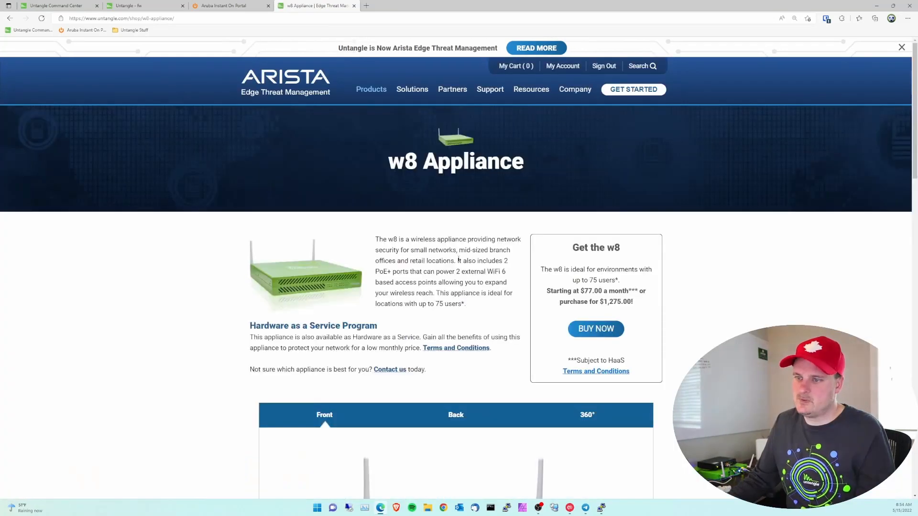
Select PoE+ in the w8 tech specs and search the web for it.
scroll(459, 260, "down", 15)
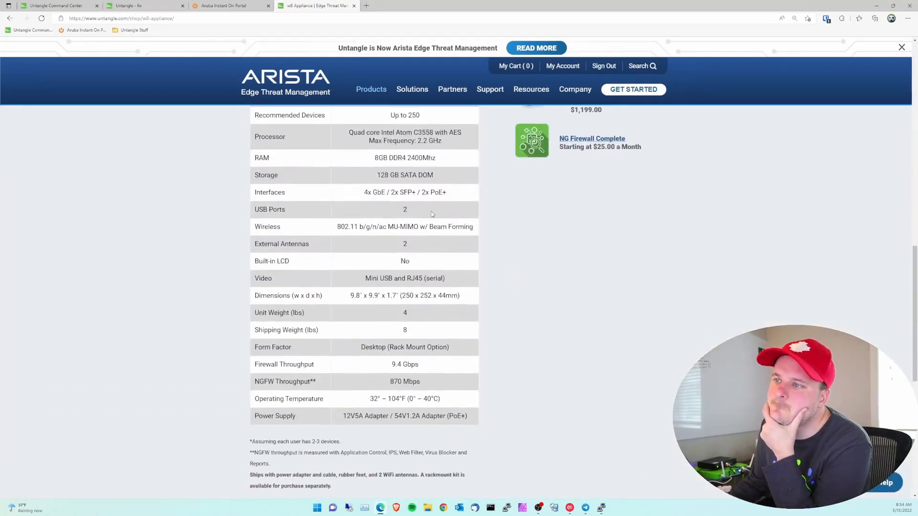
left_click_drag(419, 193, 460, 200)
left_click(453, 198)
right_click(438, 193)
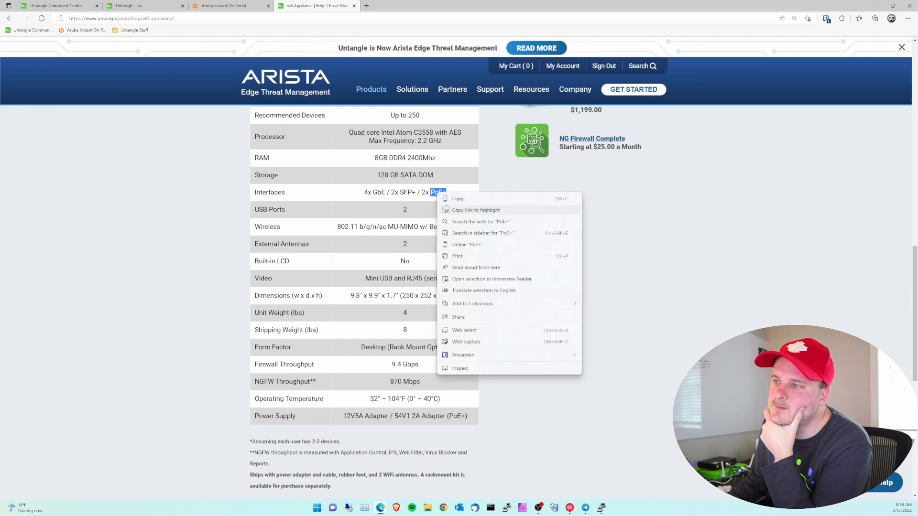
left_click(463, 222)
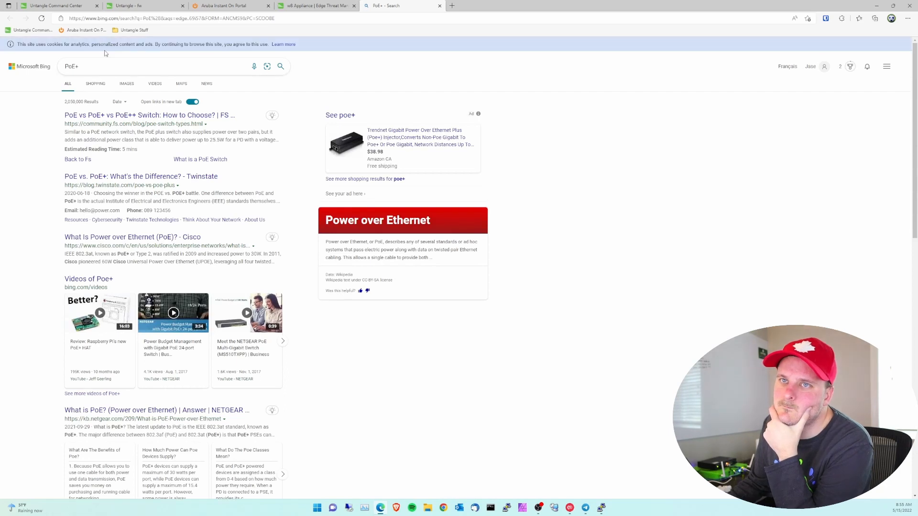
left_click(143, 19)
type("www")
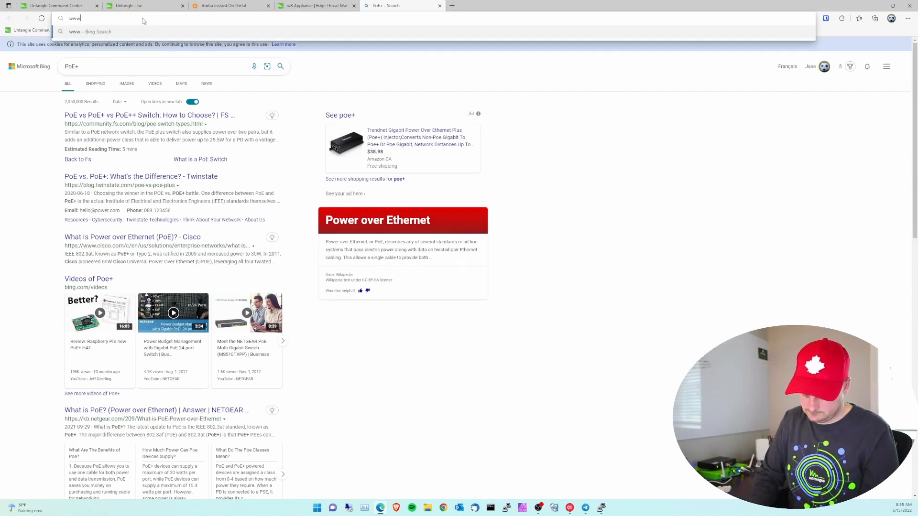
type(".google.ca")
key("Return")
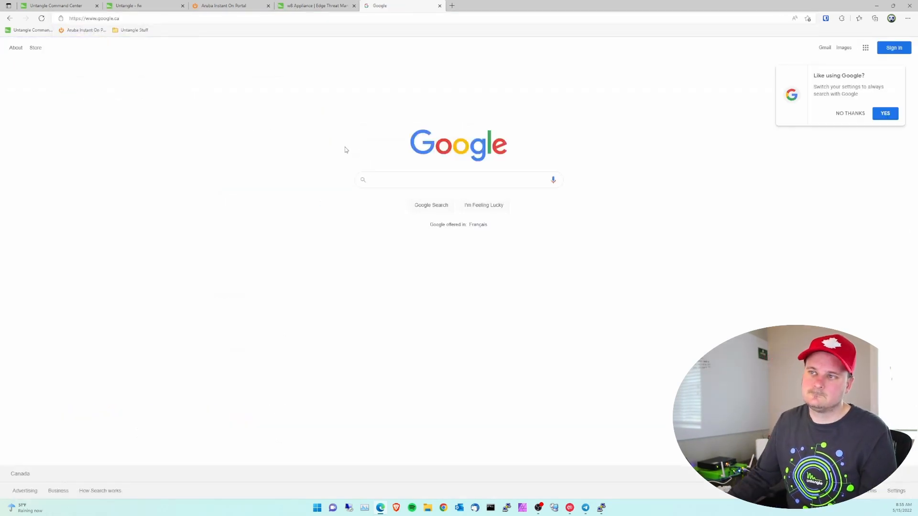
left_click(420, 180)
key("ctrl+v")
left_click_drag(420, 179, 278, 171)
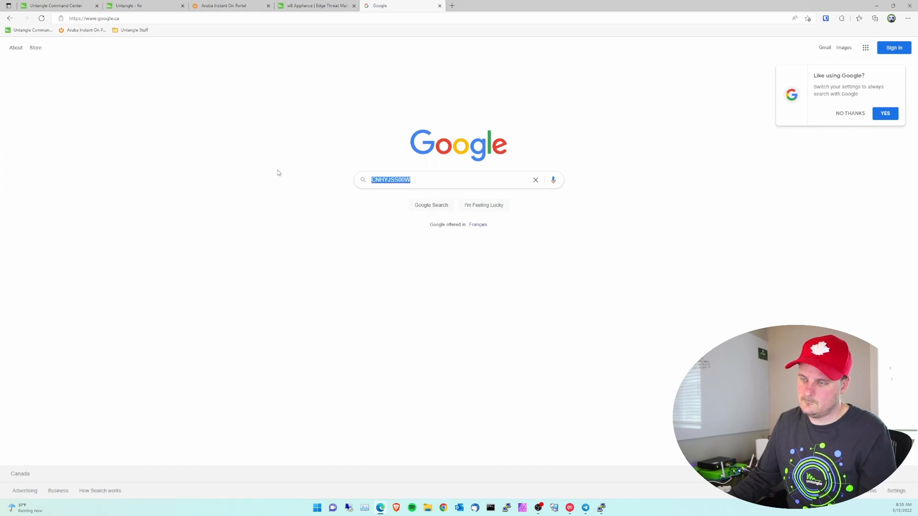
key("BackSpace")
Copy PoE+ from the w8 specs and search Google for 'poe+ watts per port'.
left_click(302, 4)
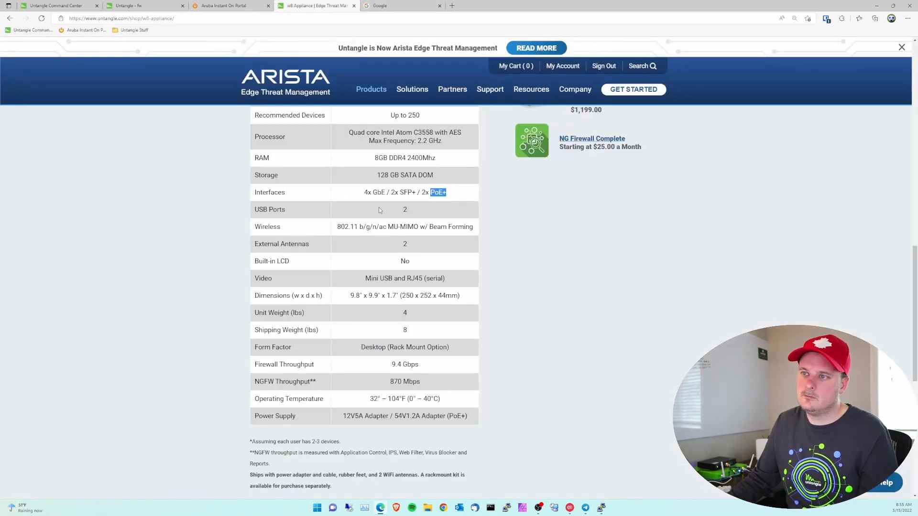
right_click(436, 194)
left_click(458, 202)
left_click(406, 6)
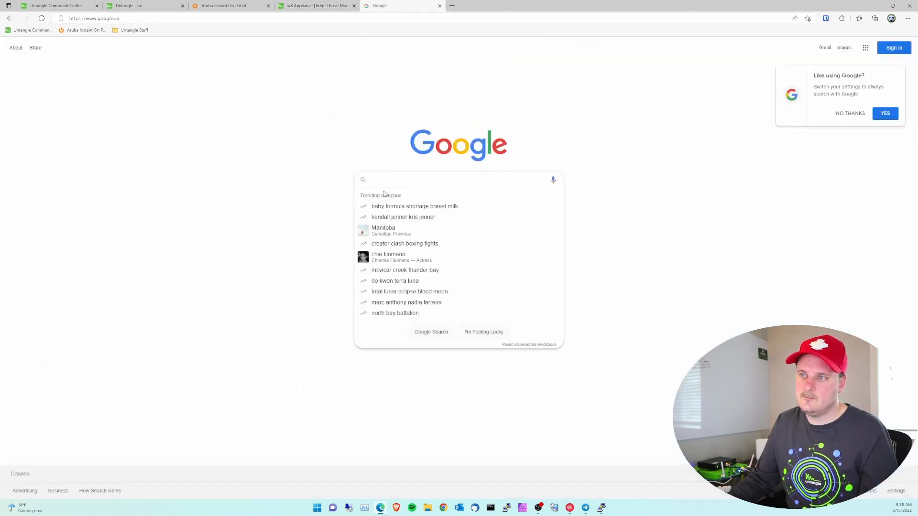
key("ctrl+v")
type("watt")
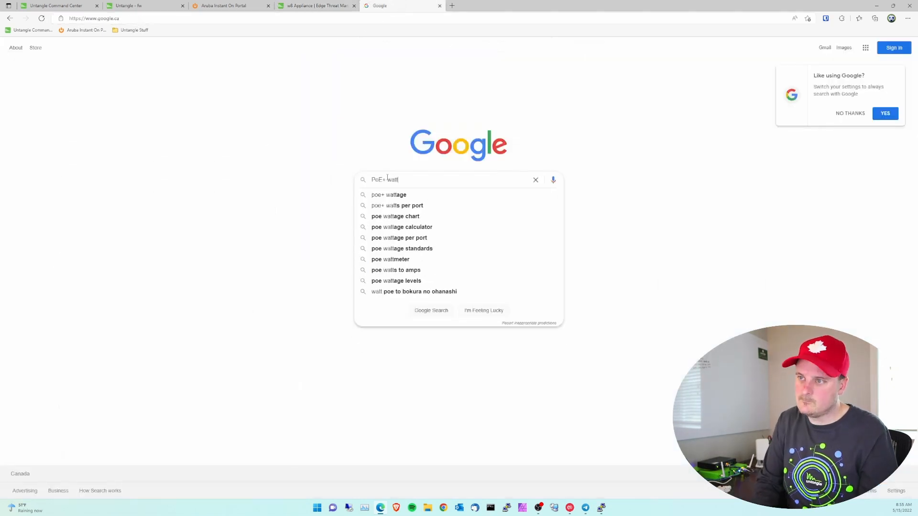
key("Down")
key("Down")
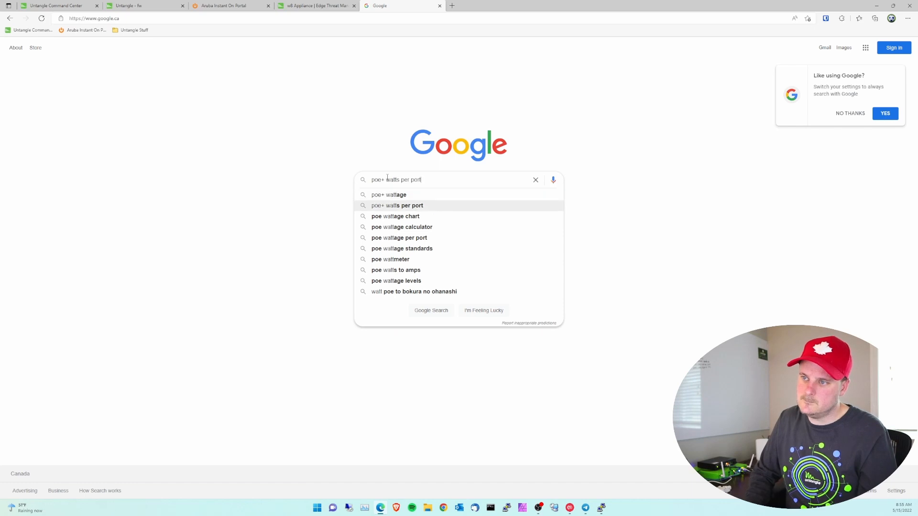
key("Return")
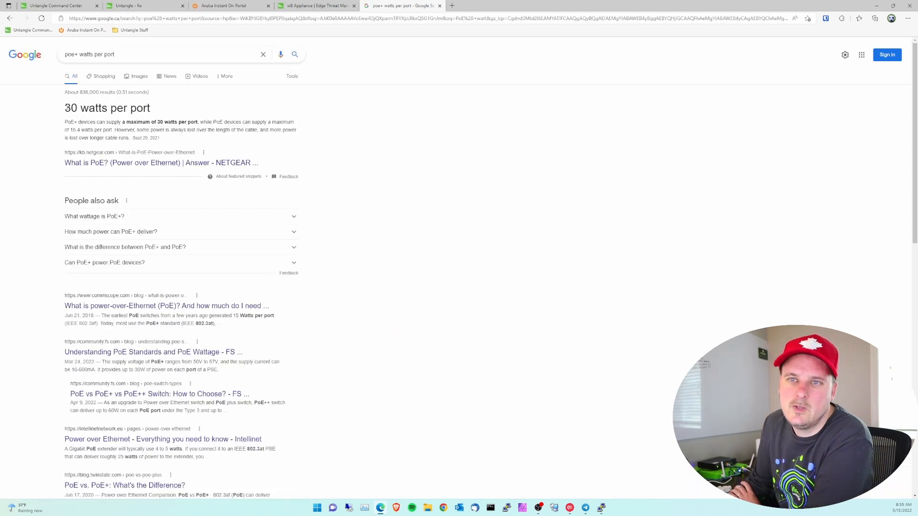
Highlight the 30 watts per port answer, then return to the w8 spec page.
left_click_drag(67, 107, 176, 112)
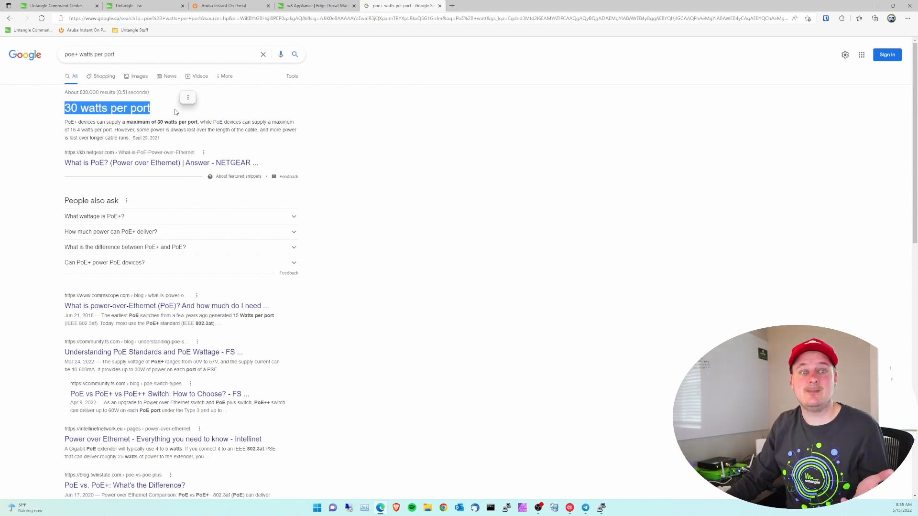
left_click(439, 178)
left_click(315, 6)
left_click(574, 298)
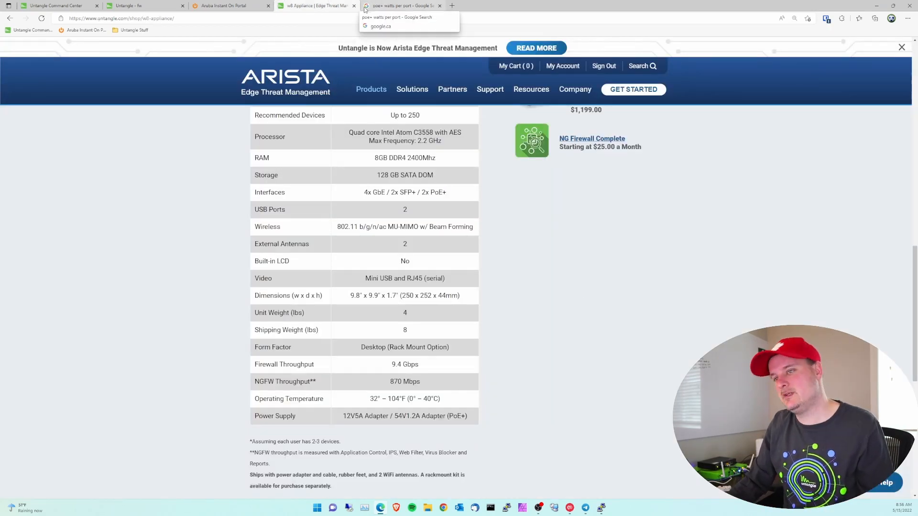
Glance at the Aruba Instant On portal, then return to Untangle's Network interfaces list showing Guest at 10.0.0.1/24.
left_click(228, 6)
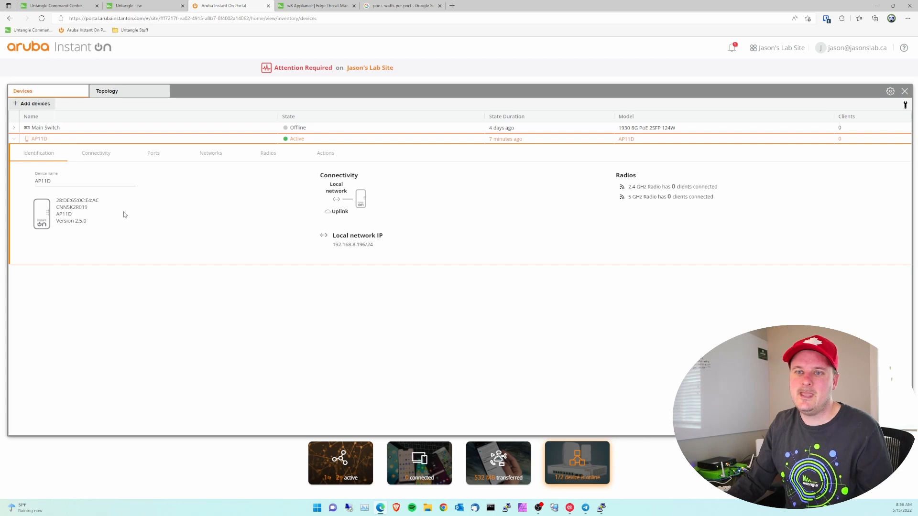
left_click(126, 6)
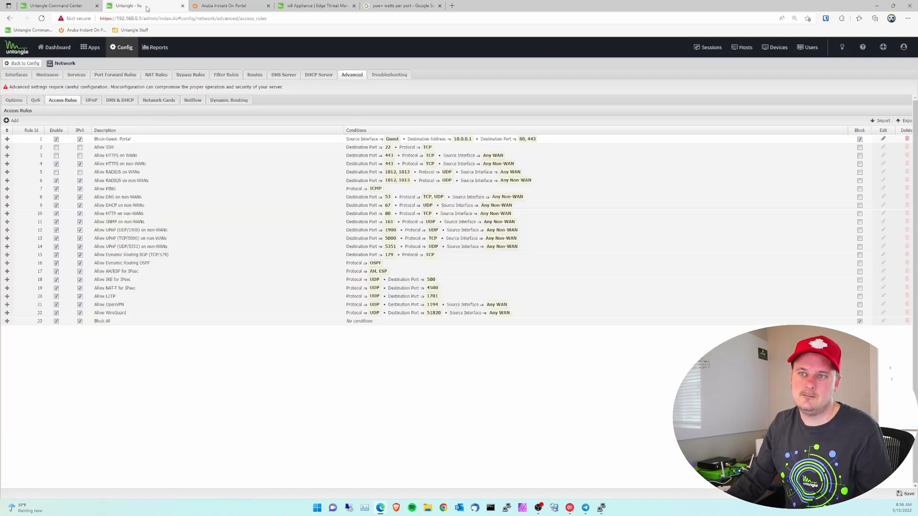
left_click(16, 75)
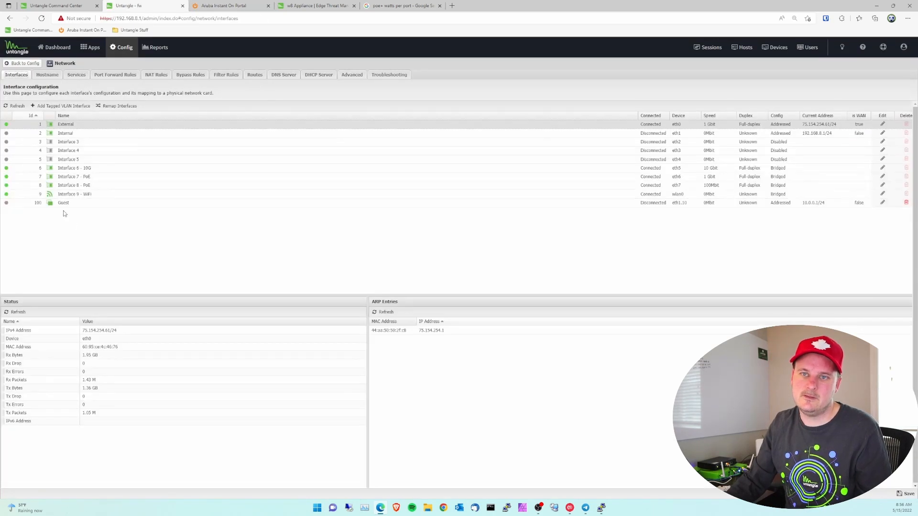